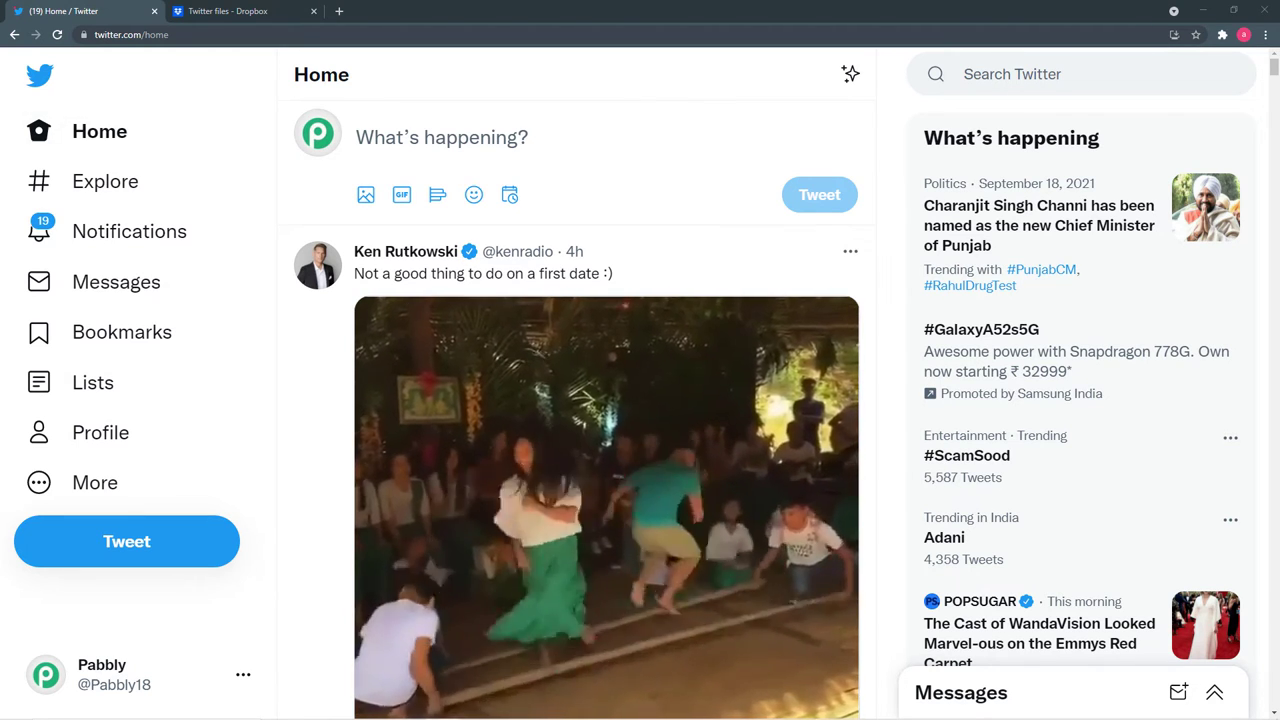
Check the Twitter files folder in Dropbox against the Twitter home feed, ending back on Twitter.
{"action": "key", "text": "ctrl+Tab"}
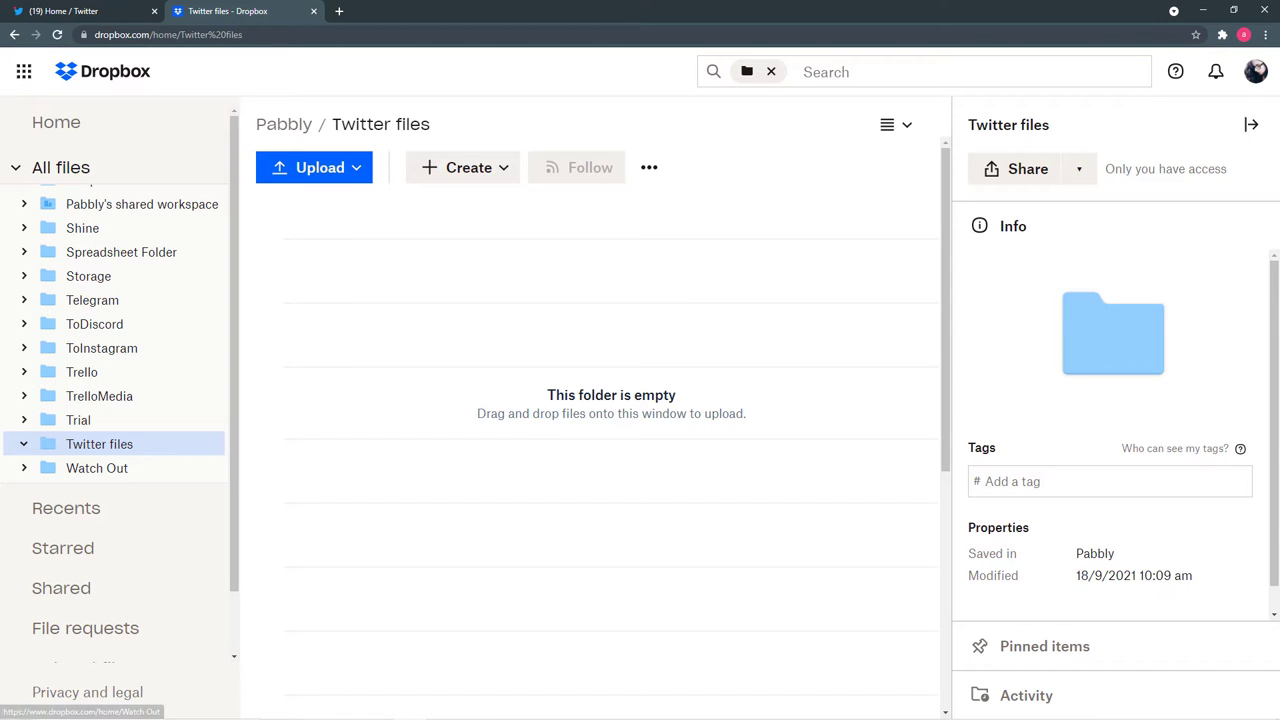
{"action": "key", "text": "ctrl+shift+Tab"}
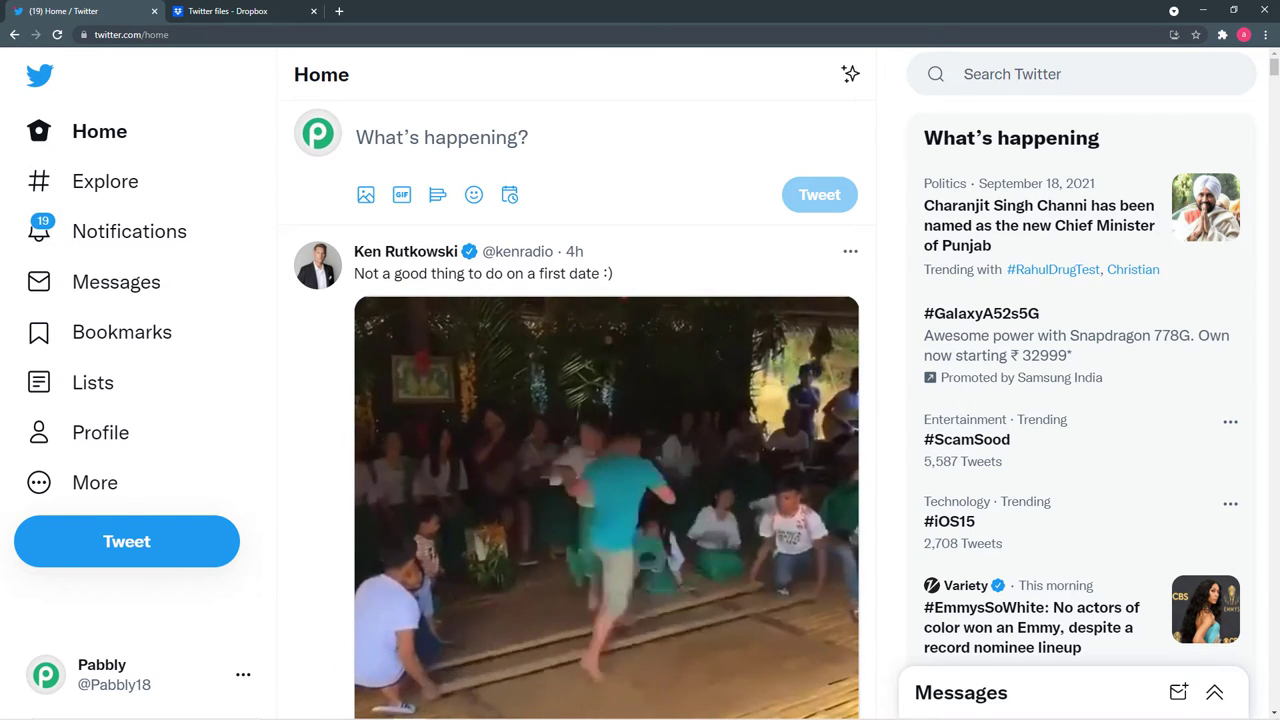
{"action": "key", "text": "ctrl+Tab"}
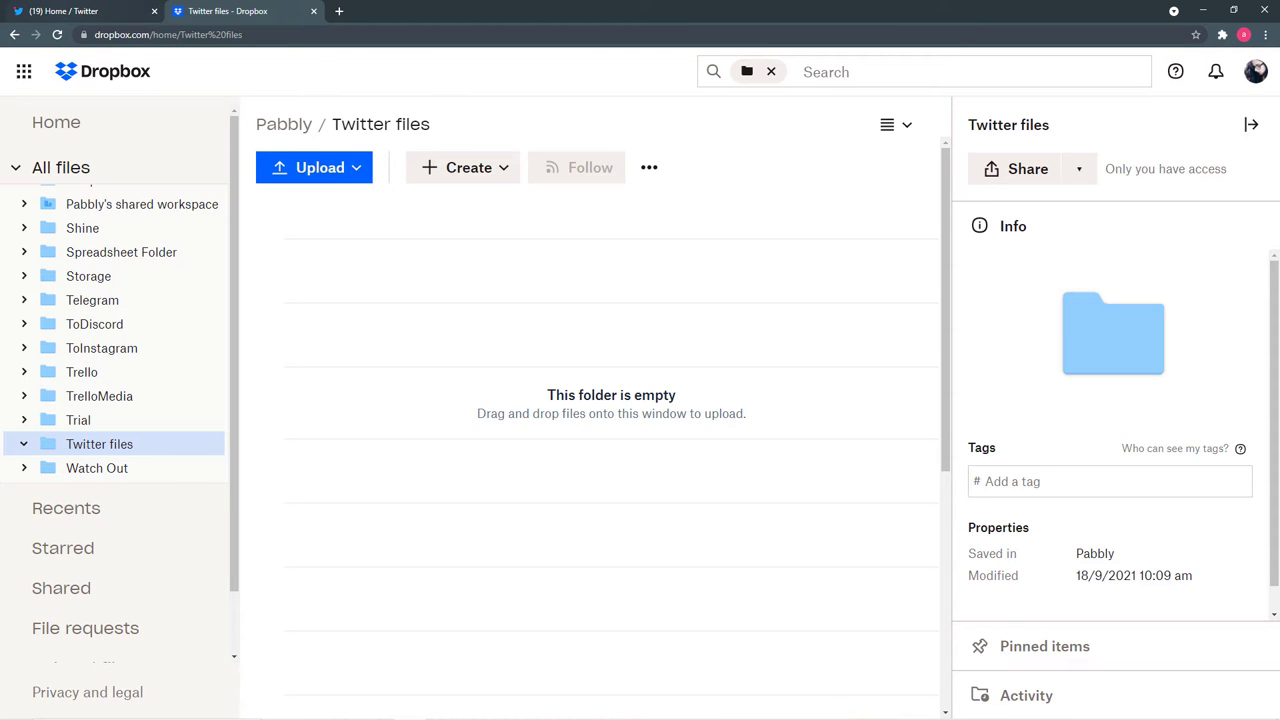
{"action": "key", "text": "ctrl+shift+Tab"}
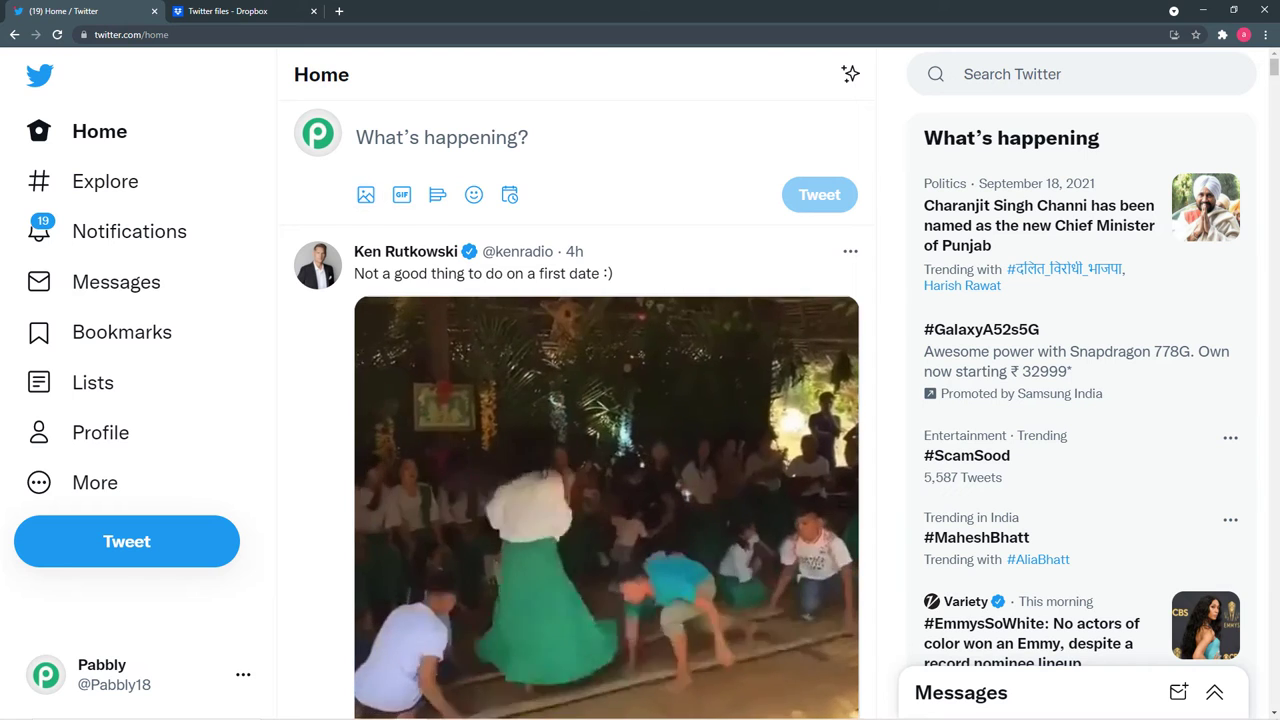
Compose a tweet reading "Morning view of my home garden. Clicked by my S-200 Camera." with #photography #Homegarden #roses #camera #gardening and the red rose photo.
{"action": "left_click", "coordinate": [440, 137]}
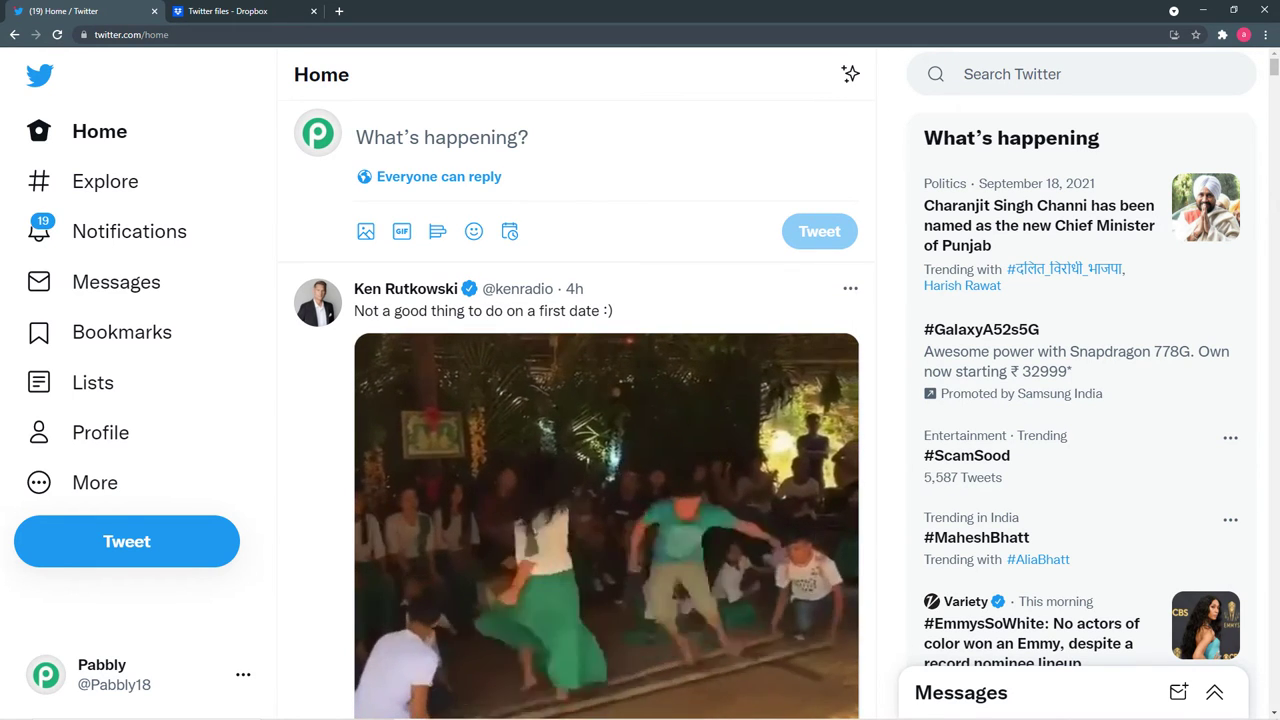
{"action": "type", "text": "Morni"}
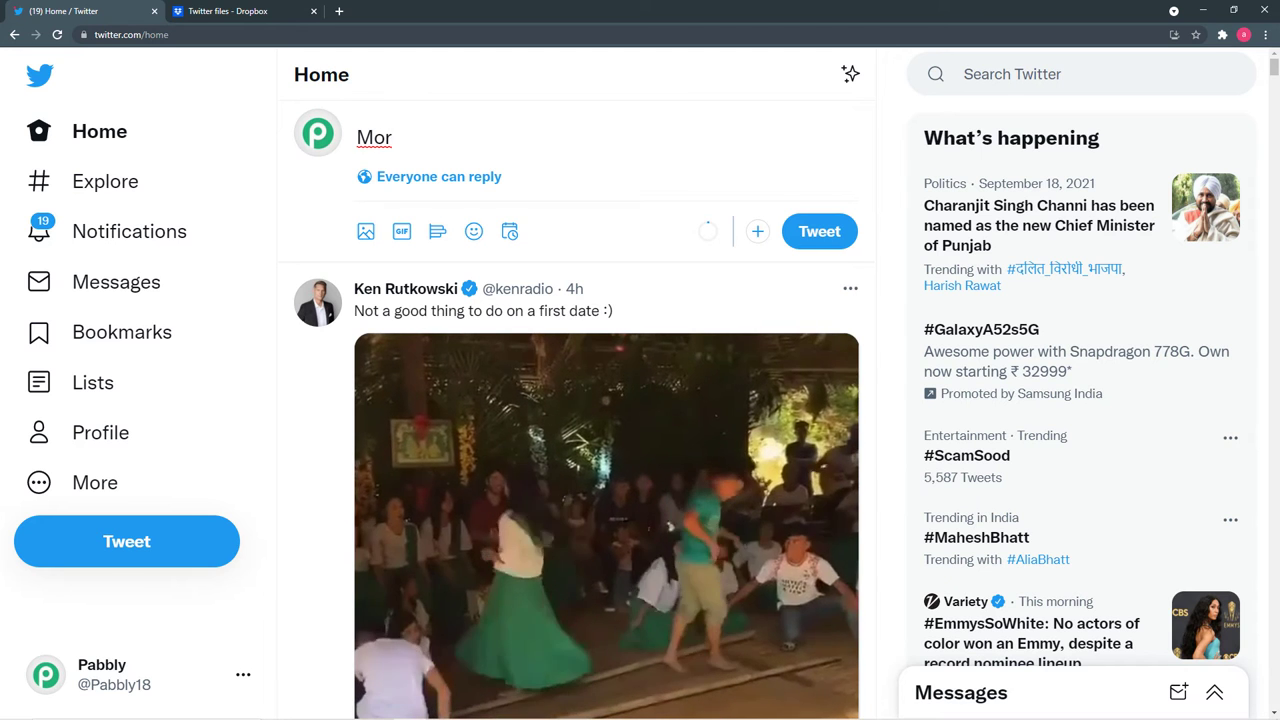
{"action": "type", "text": "gn"}
{"action": "key", "text": "BackSpace"}
{"action": "key", "text": "BackSpace"}
{"action": "type", "text": "ng"}
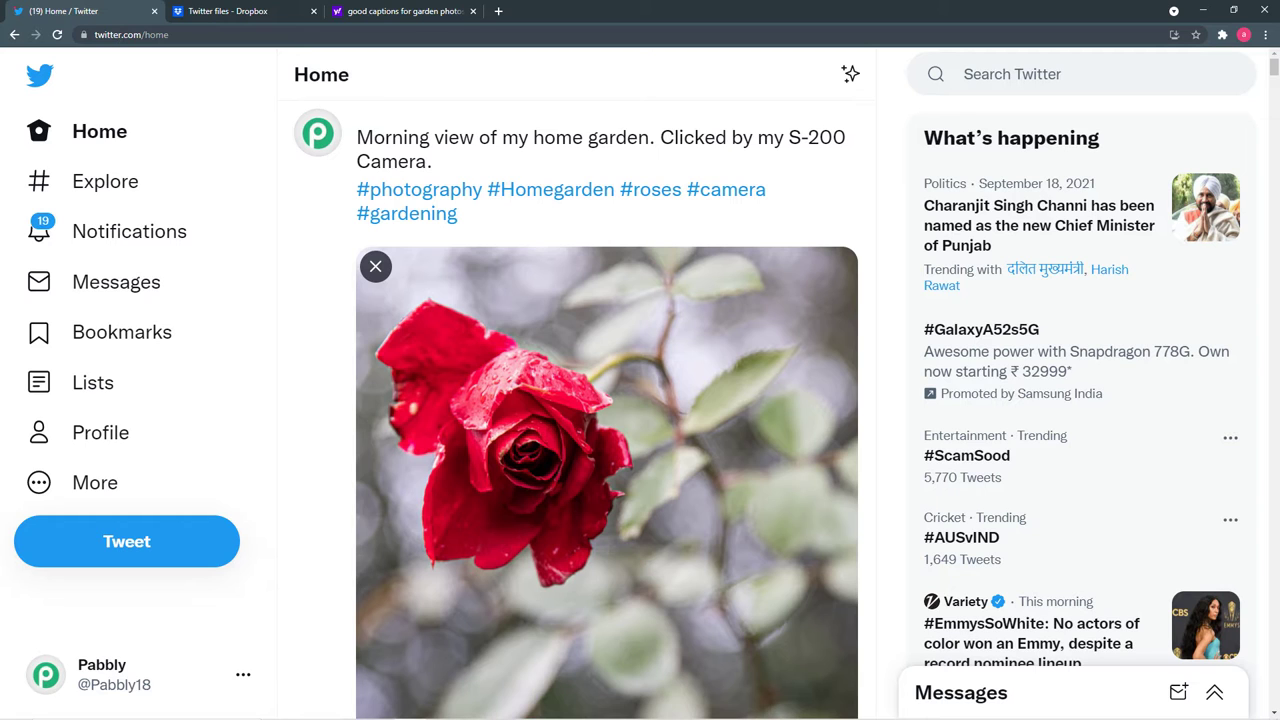
Post the composed garden tweet and view it in the home feed.
{"action": "scroll", "coordinate": [607, 400], "scroll_direction": "down", "scroll_amount": 3}
{"action": "scroll", "coordinate": [607, 400], "scroll_direction": "up", "scroll_amount": 3}
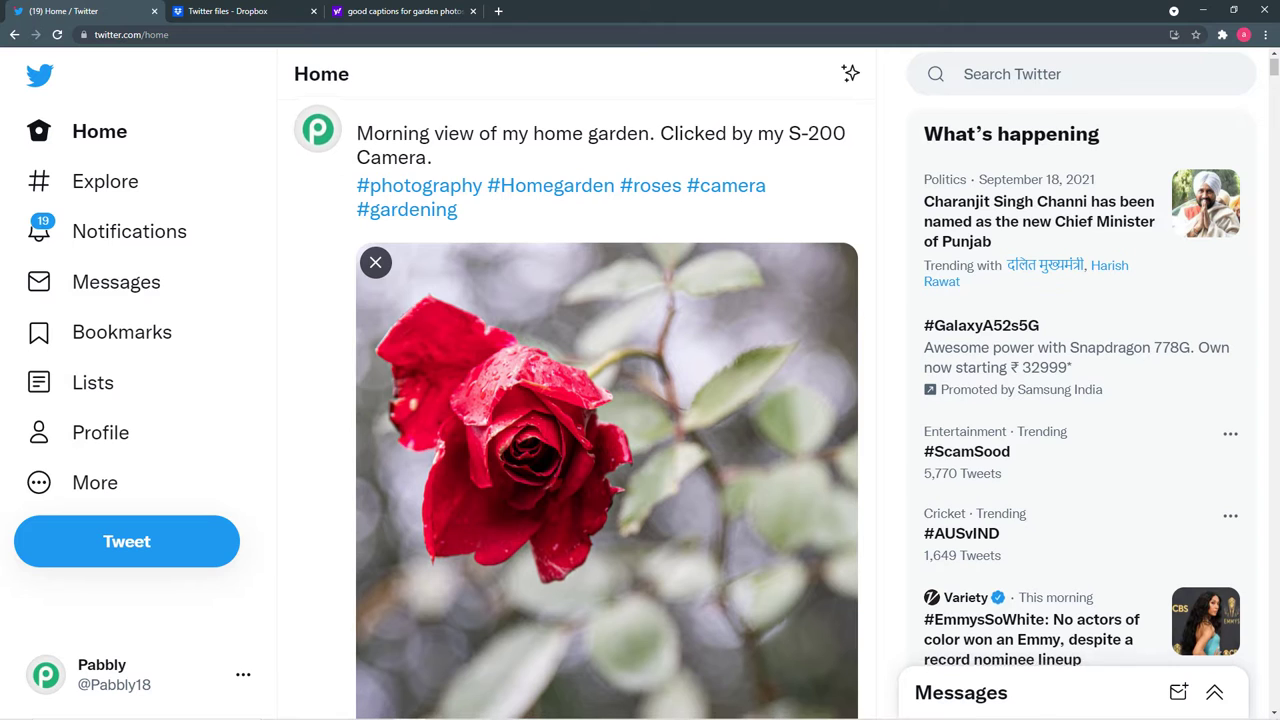
{"action": "scroll", "coordinate": [600, 400], "scroll_direction": "down", "scroll_amount": 6}
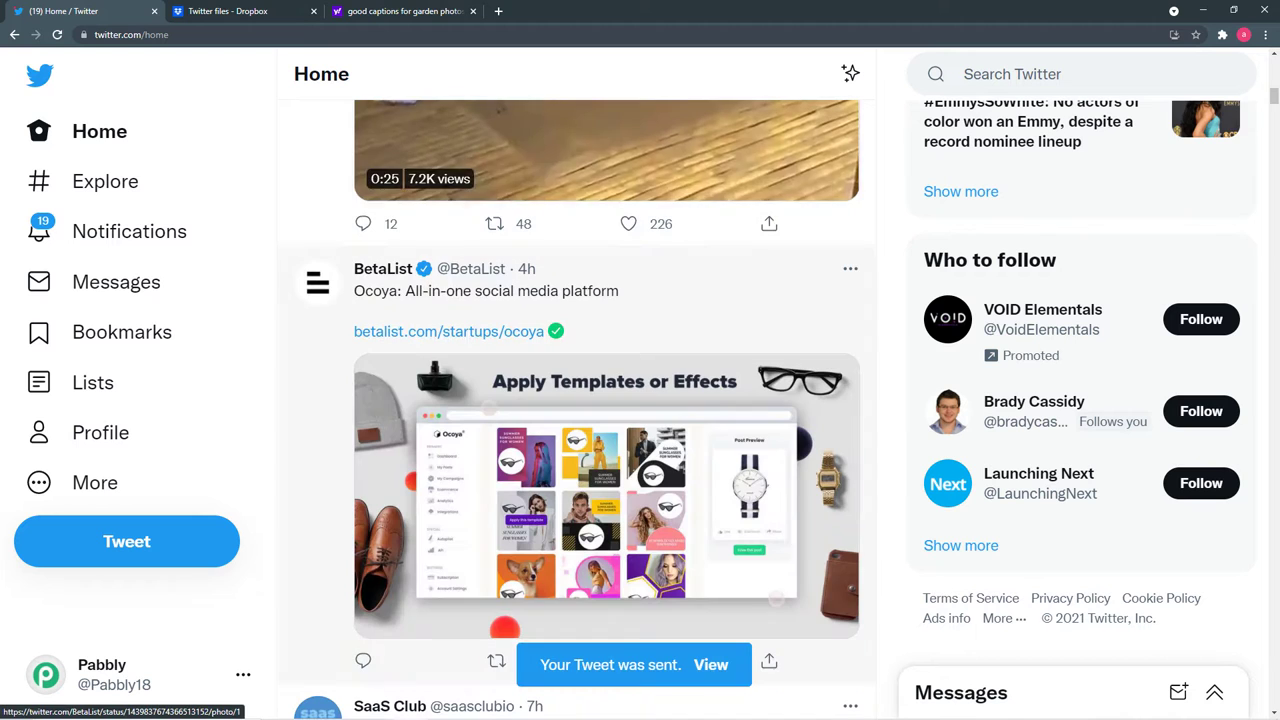
{"action": "scroll", "coordinate": [576, 400], "scroll_direction": "up", "scroll_amount": 15}
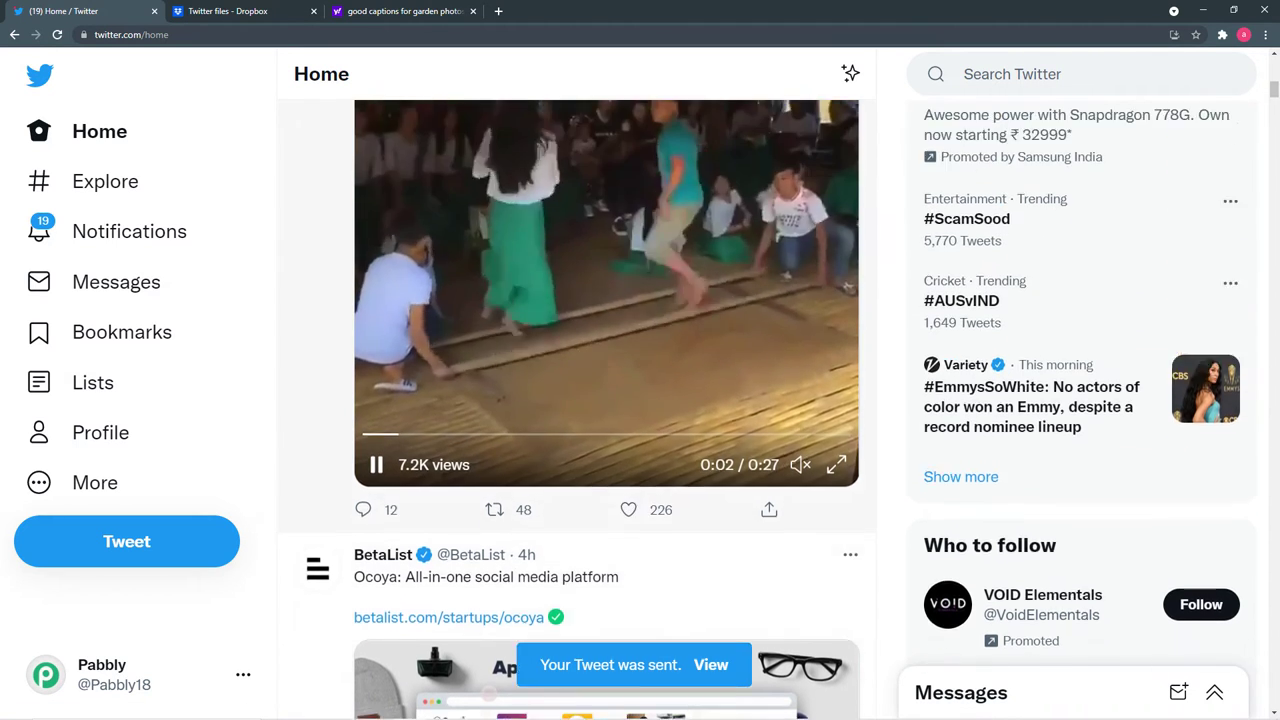
{"action": "scroll", "coordinate": [576, 400], "scroll_direction": "up", "scroll_amount": 1}
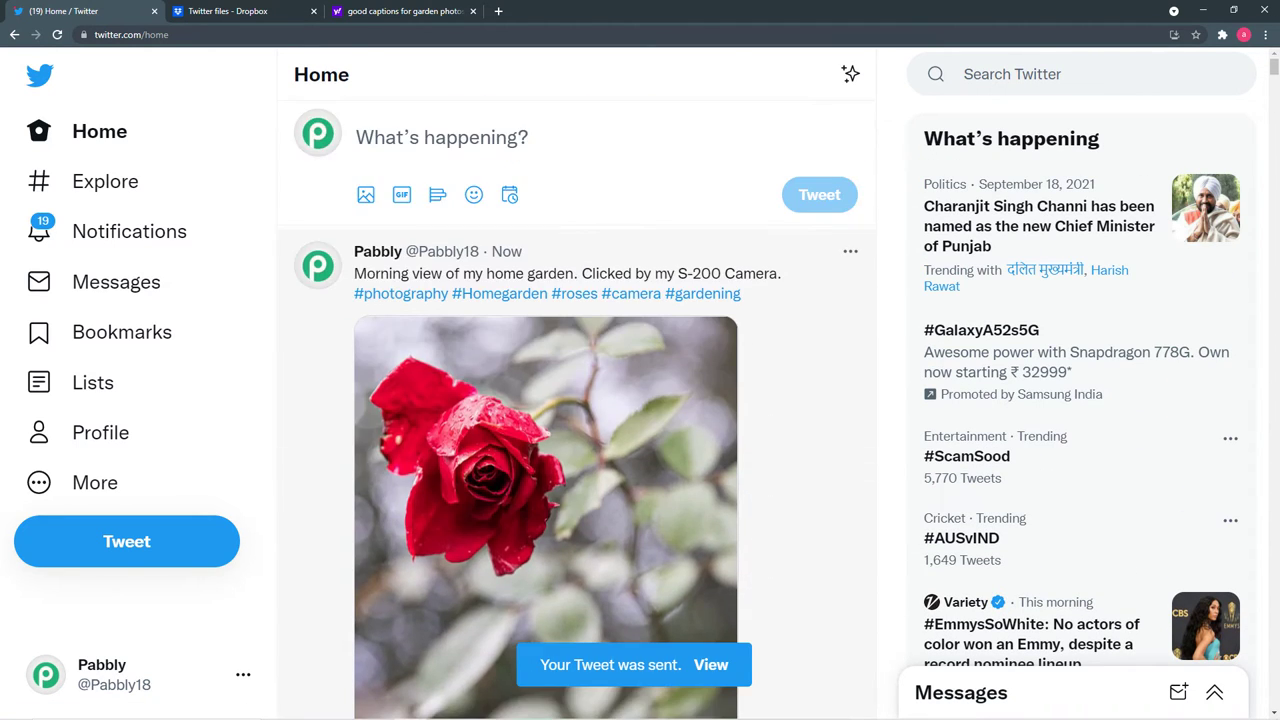
{"action": "scroll", "coordinate": [576, 400], "scroll_direction": "down", "scroll_amount": 5}
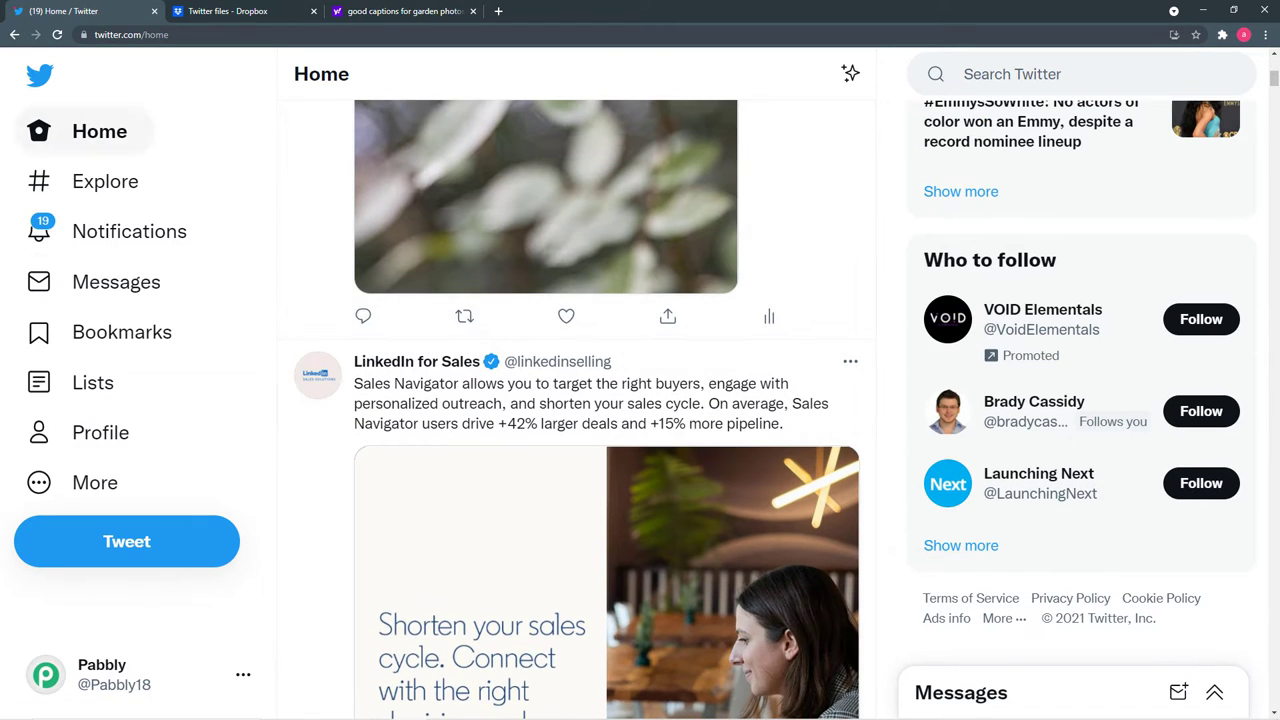
Switch to Dropbox and preview Pabbly18.jpg in the Twitter files folder.
{"action": "key", "text": "ctrl+Tab"}
{"action": "key", "text": "ctrl+shift+Tab"}
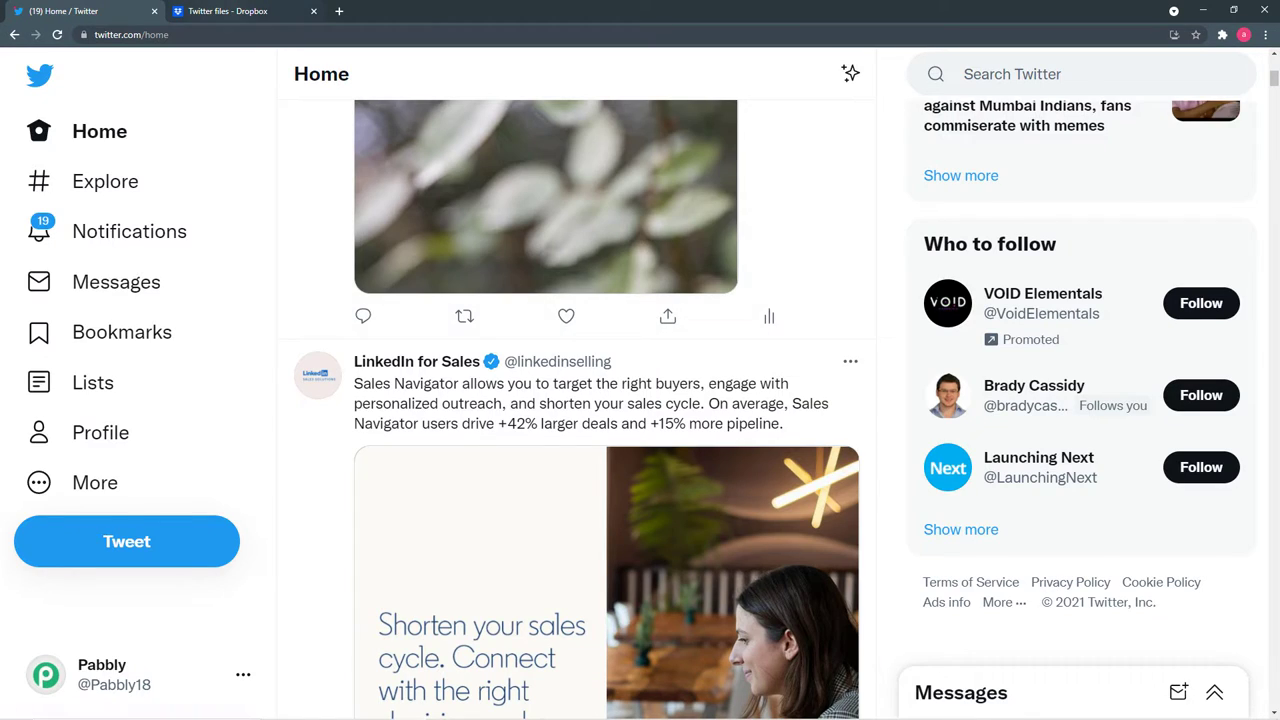
{"action": "key", "text": "ctrl+Tab"}
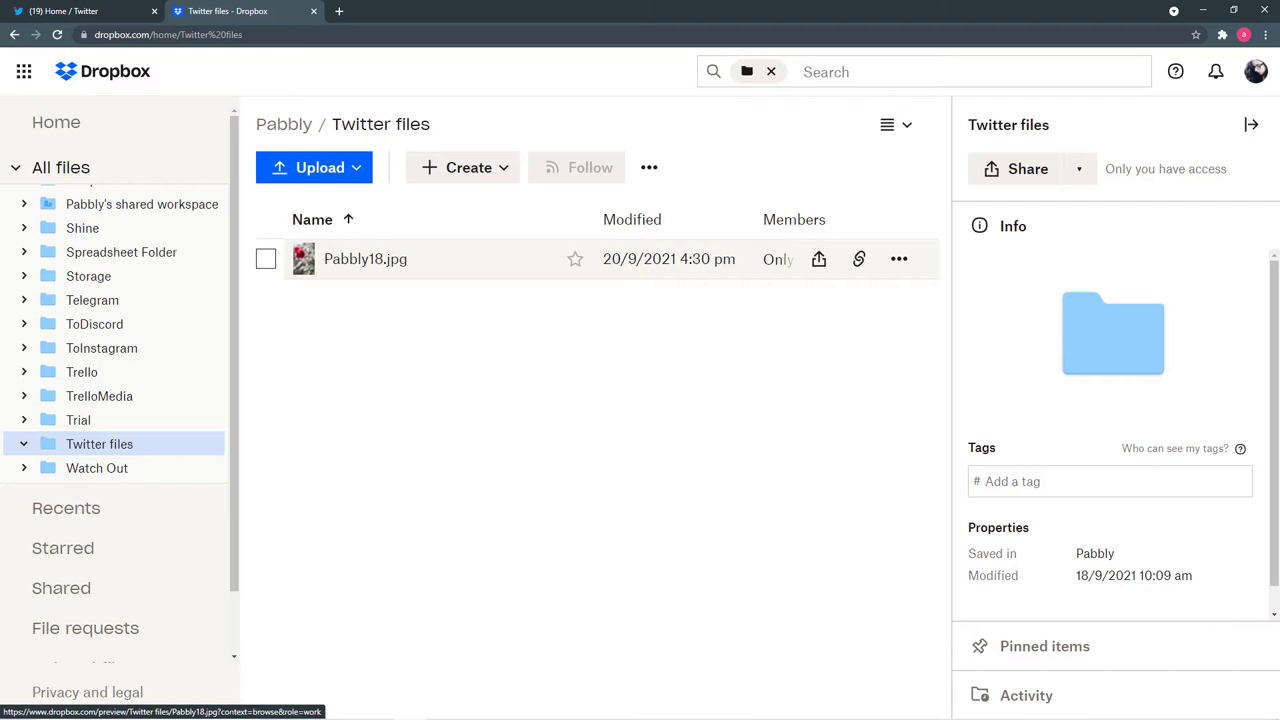
{"action": "left_click", "coordinate": [365, 259]}
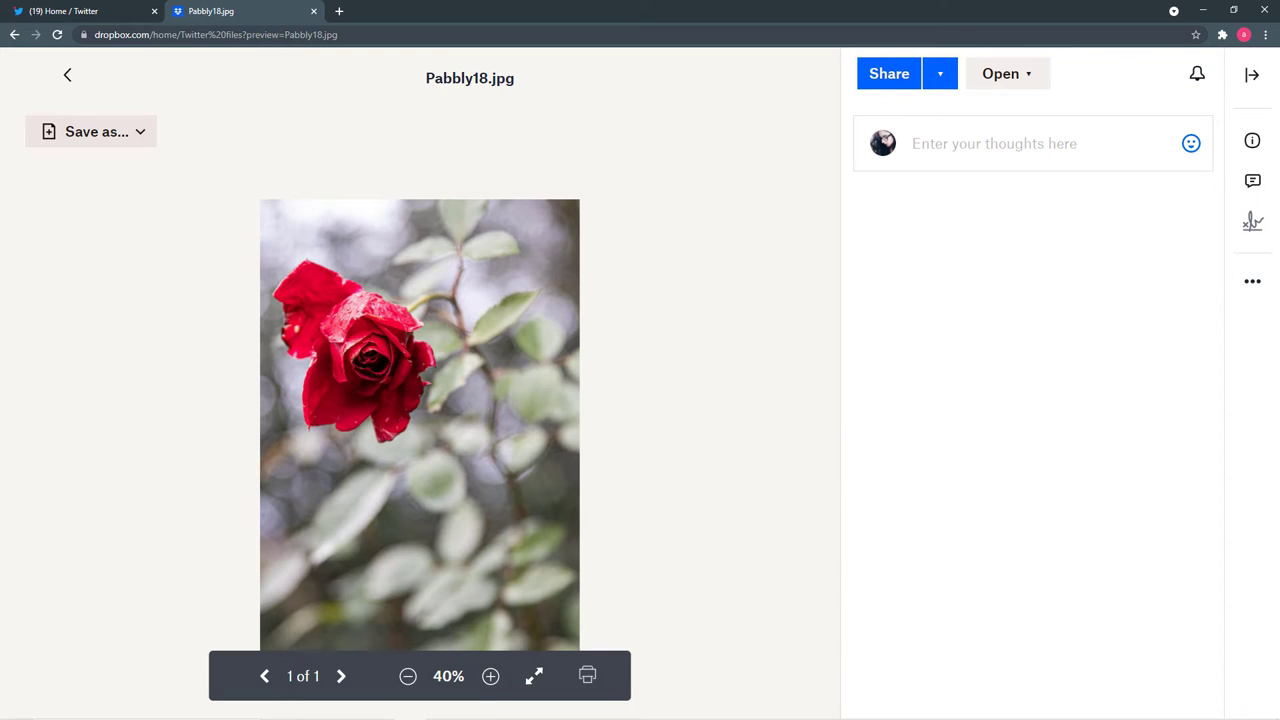
Compare the previewed Dropbox image with the photo in the posted tweet, and close the file preview.
{"action": "key", "text": "ctrl+shift+Tab"}
{"action": "scroll", "coordinate": [580, 400], "scroll_direction": "up", "scroll_amount": 3}
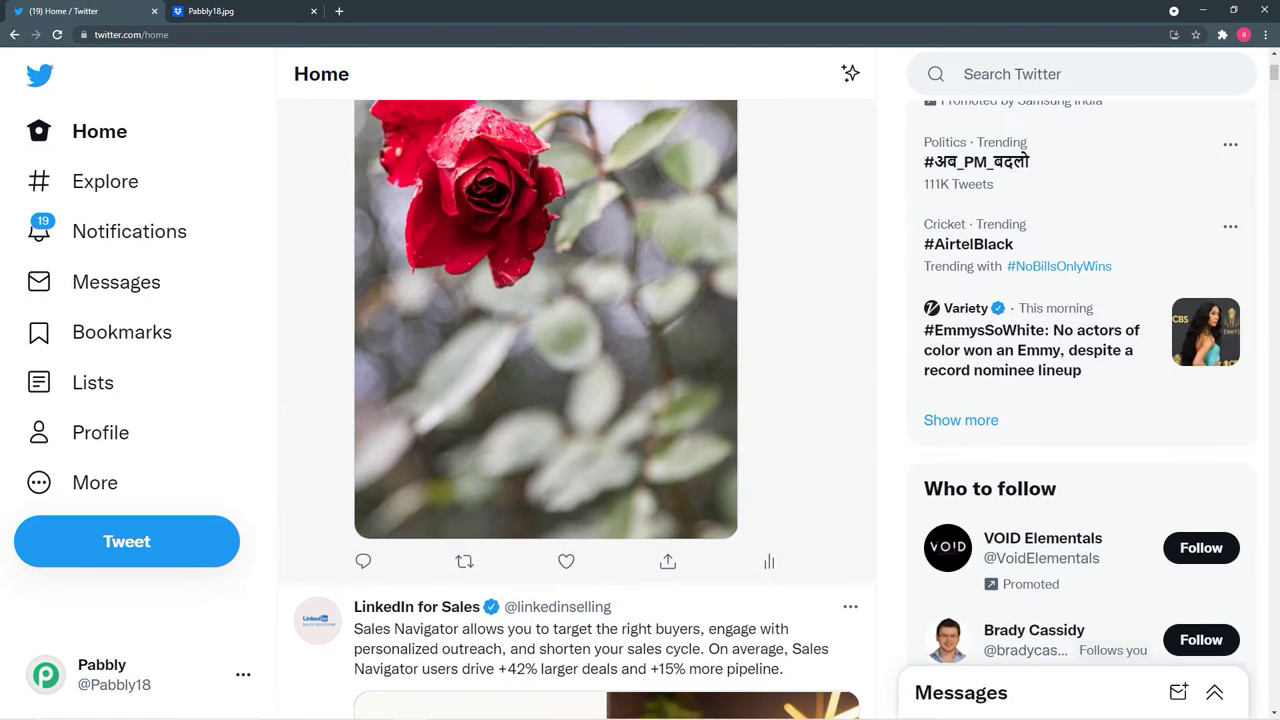
{"action": "scroll", "coordinate": [580, 400], "scroll_direction": "up", "scroll_amount": 5}
{"action": "key", "text": "ctrl+Tab"}
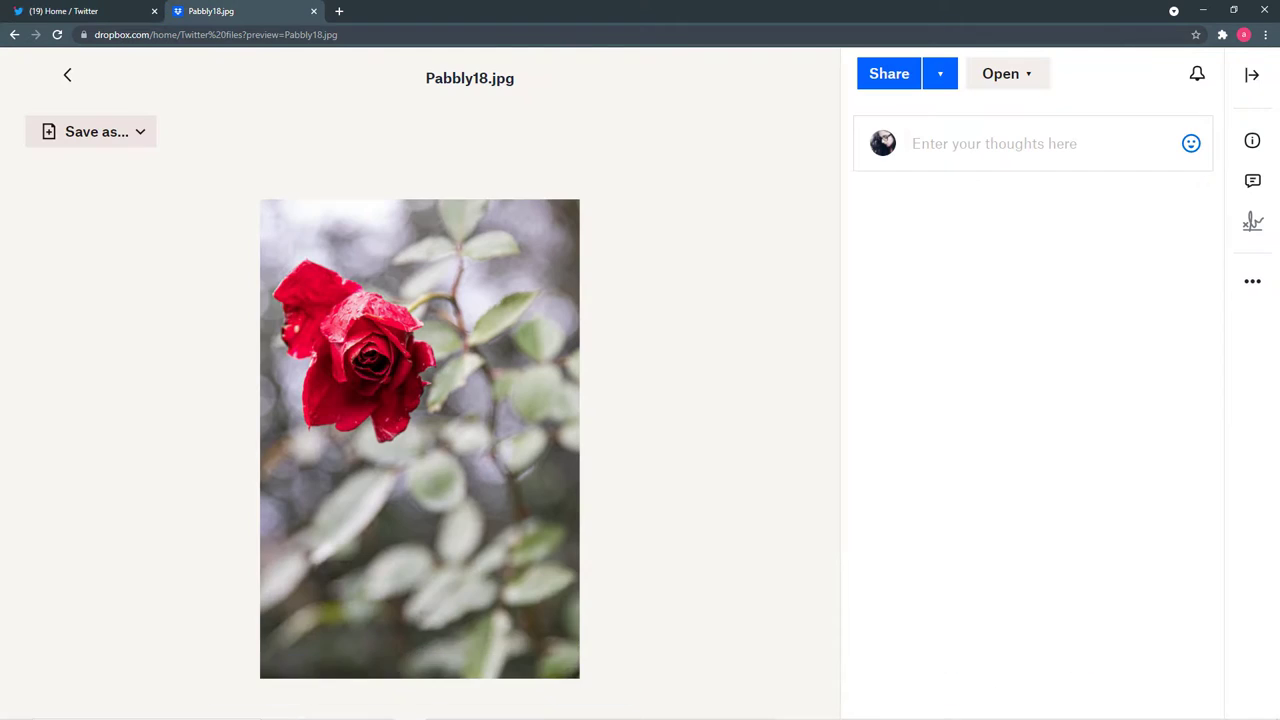
{"action": "left_click", "coordinate": [67, 74]}
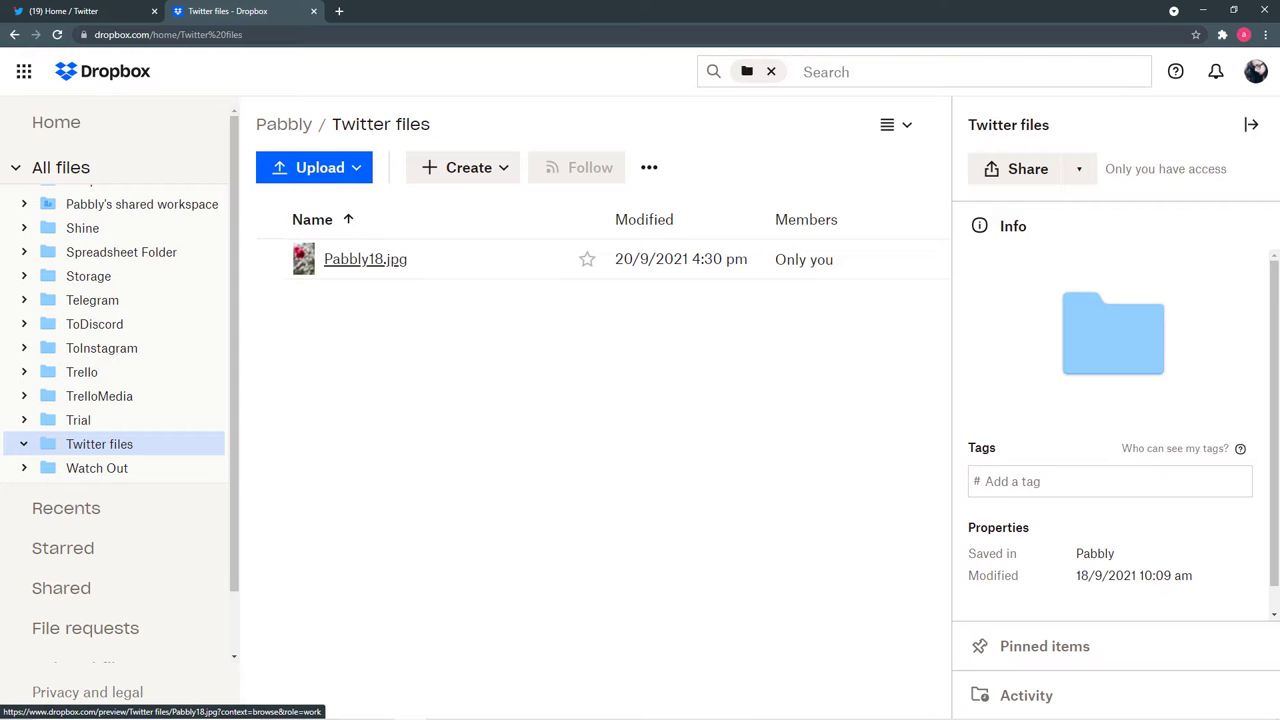
{"action": "key", "text": "ctrl+shift+Tab"}
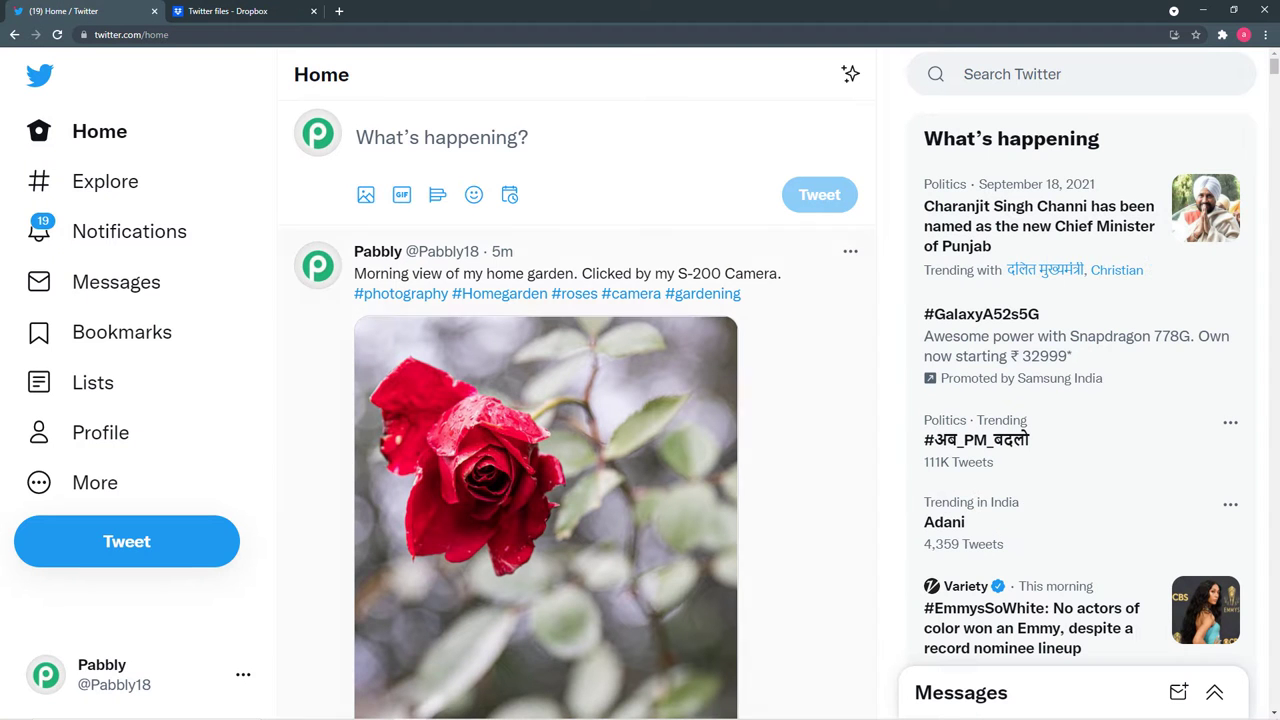
Open pabbly.com in a new browser tab and go to the Connect product page.
{"action": "key", "text": "ctrl+Tab"}
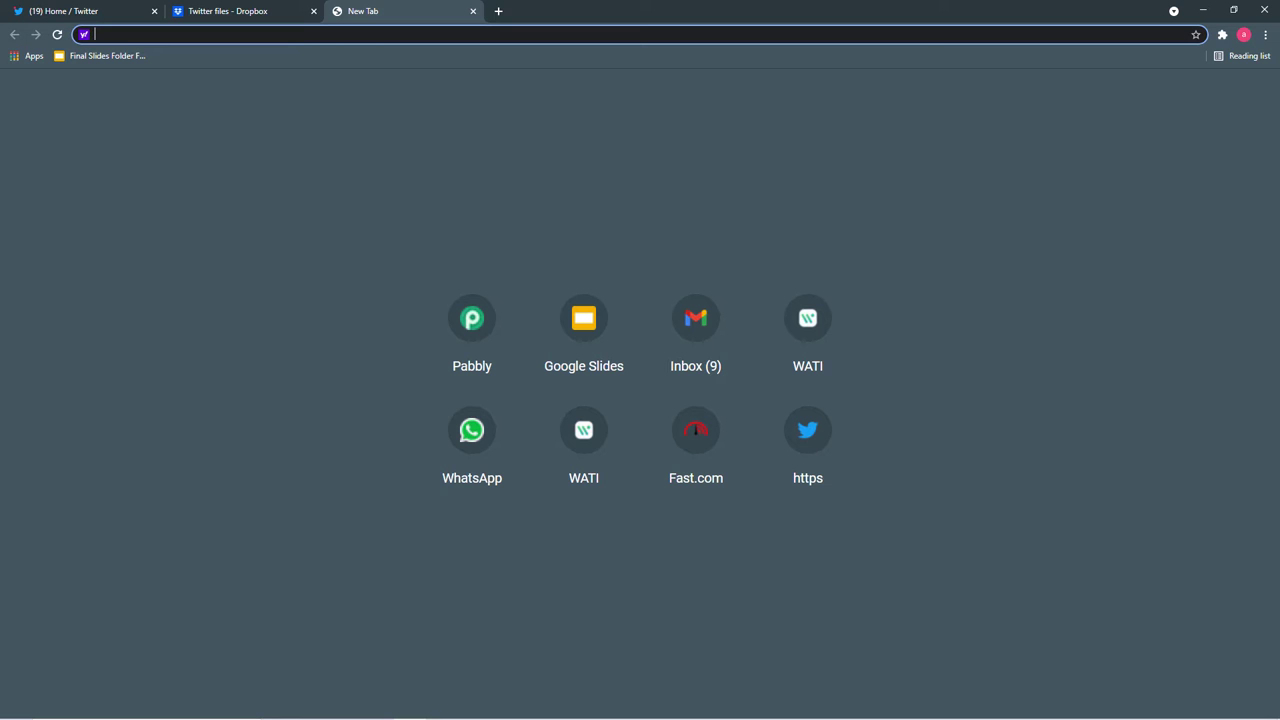
{"action": "type", "text": "pabbly.com"}
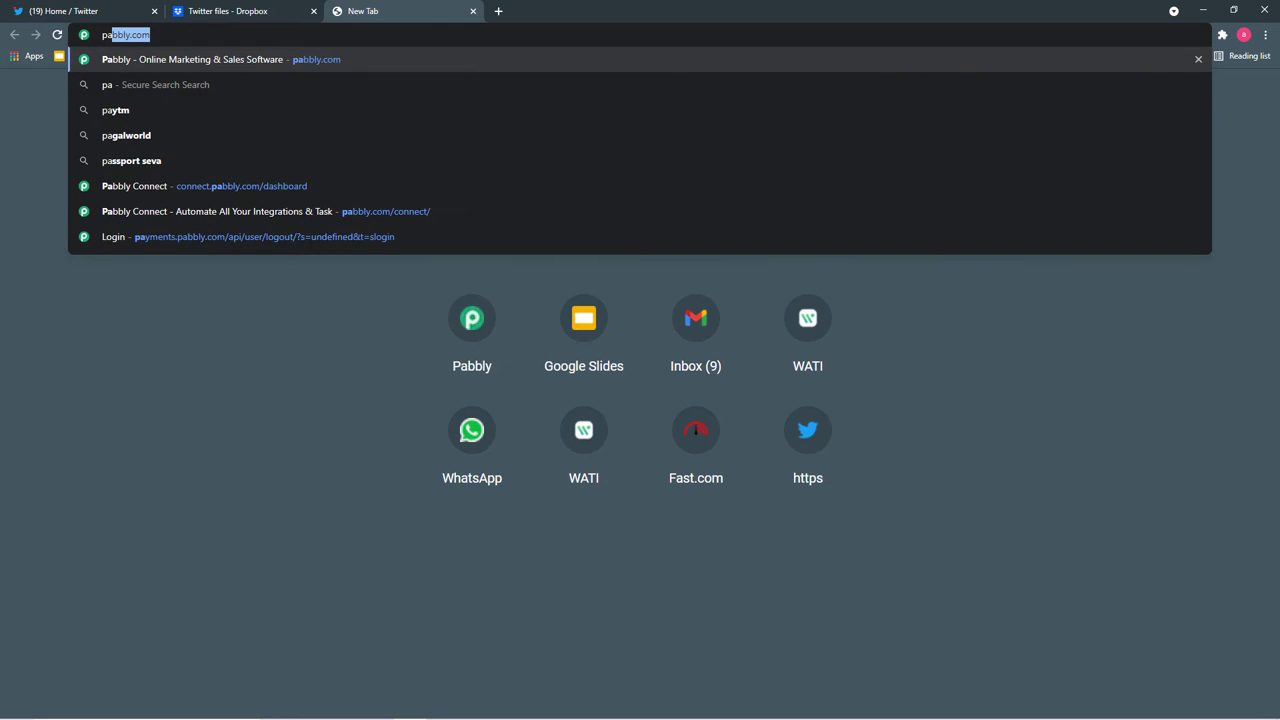
{"action": "key", "text": "Return"}
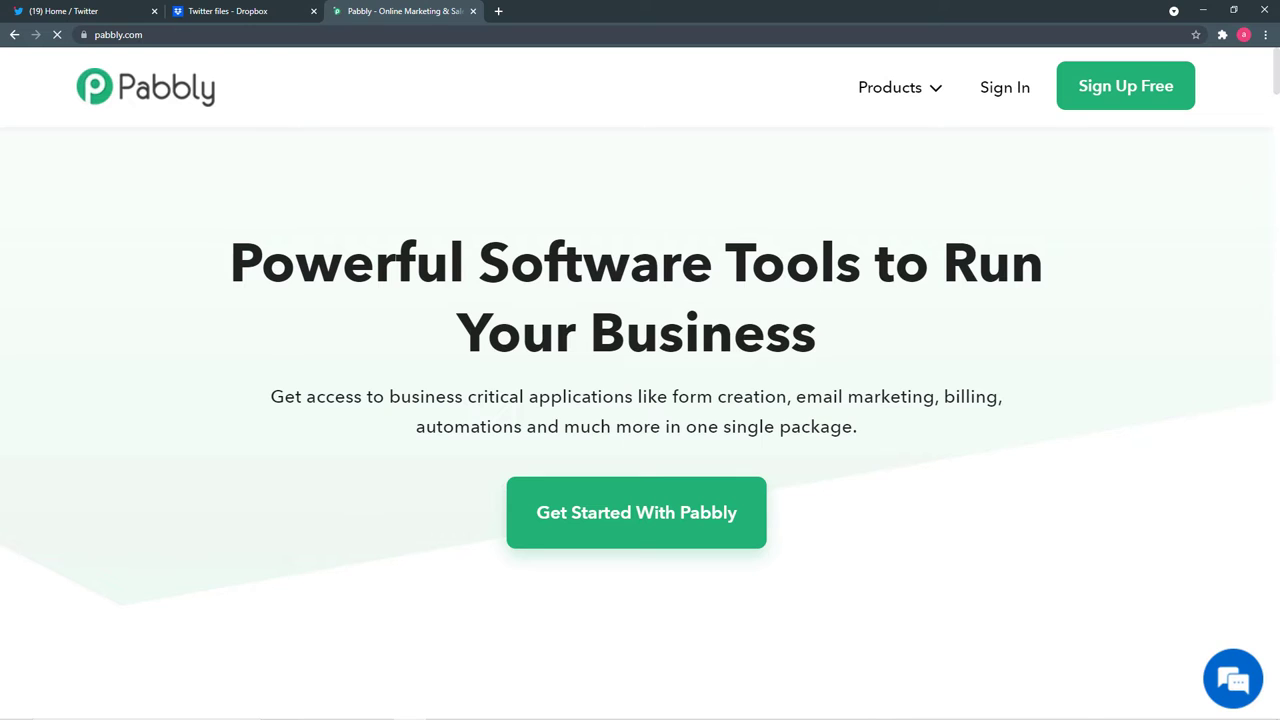
{"action": "mouse_move", "coordinate": [890, 87]}
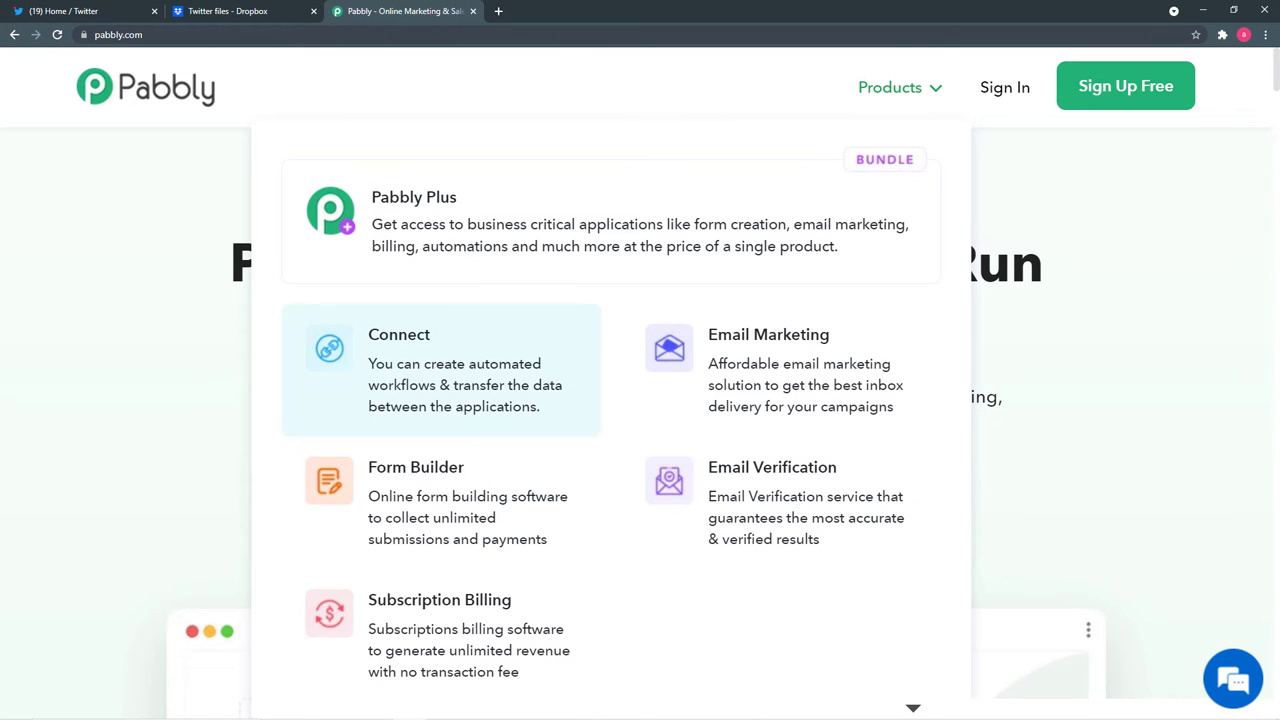
{"action": "left_click", "coordinate": [440, 370]}
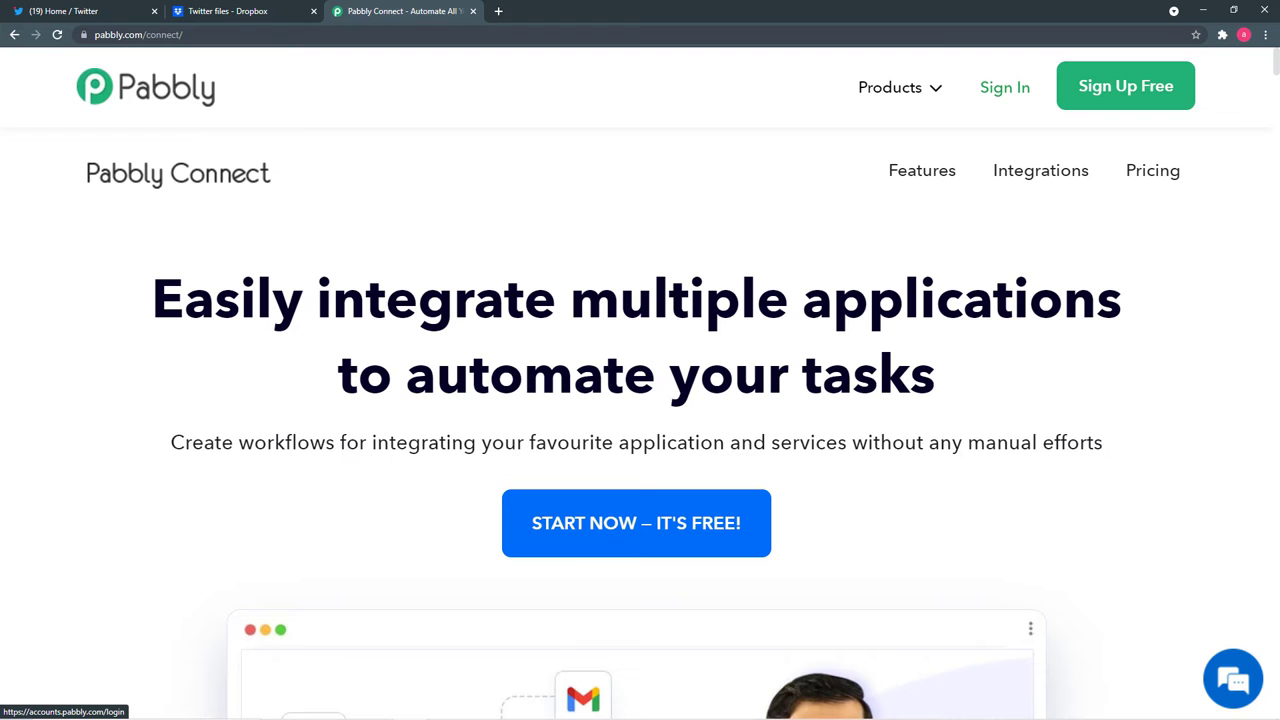
Sign in to Pabbly, access the Connect app, and look over its dashboard.
{"action": "left_click", "coordinate": [1004, 87]}
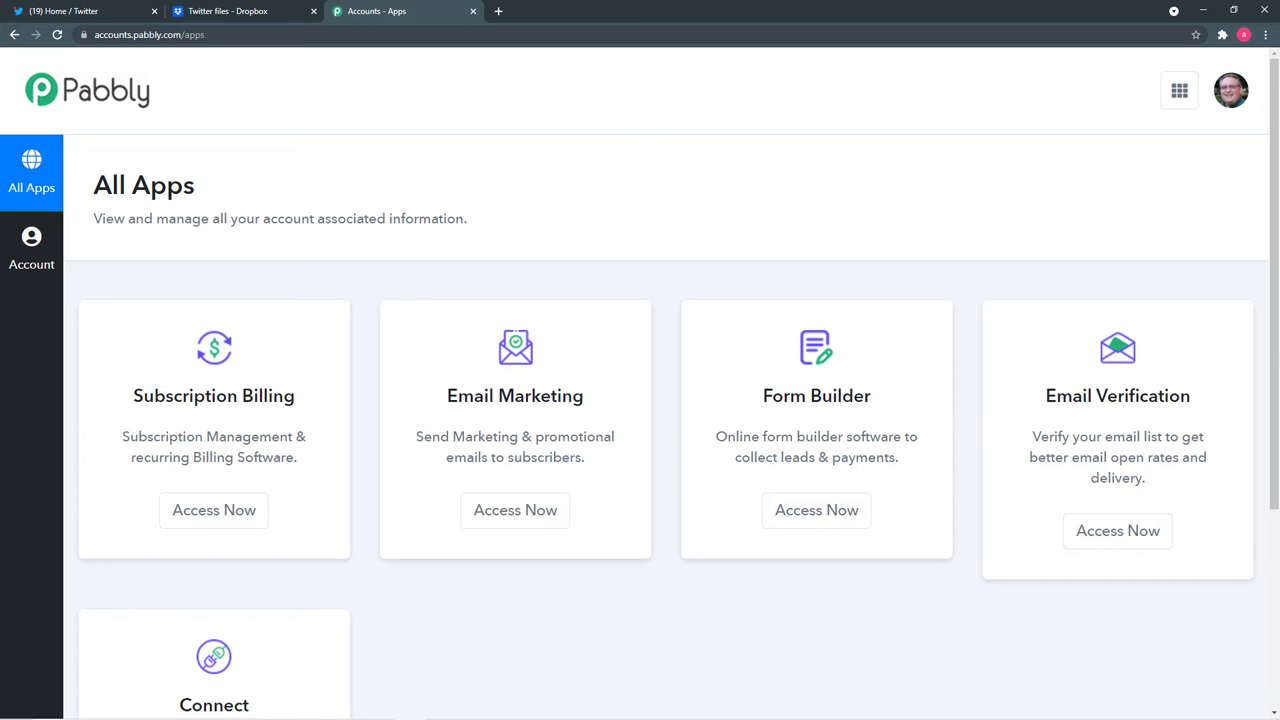
{"action": "scroll", "coordinate": [515, 400], "scroll_direction": "down", "scroll_amount": 3}
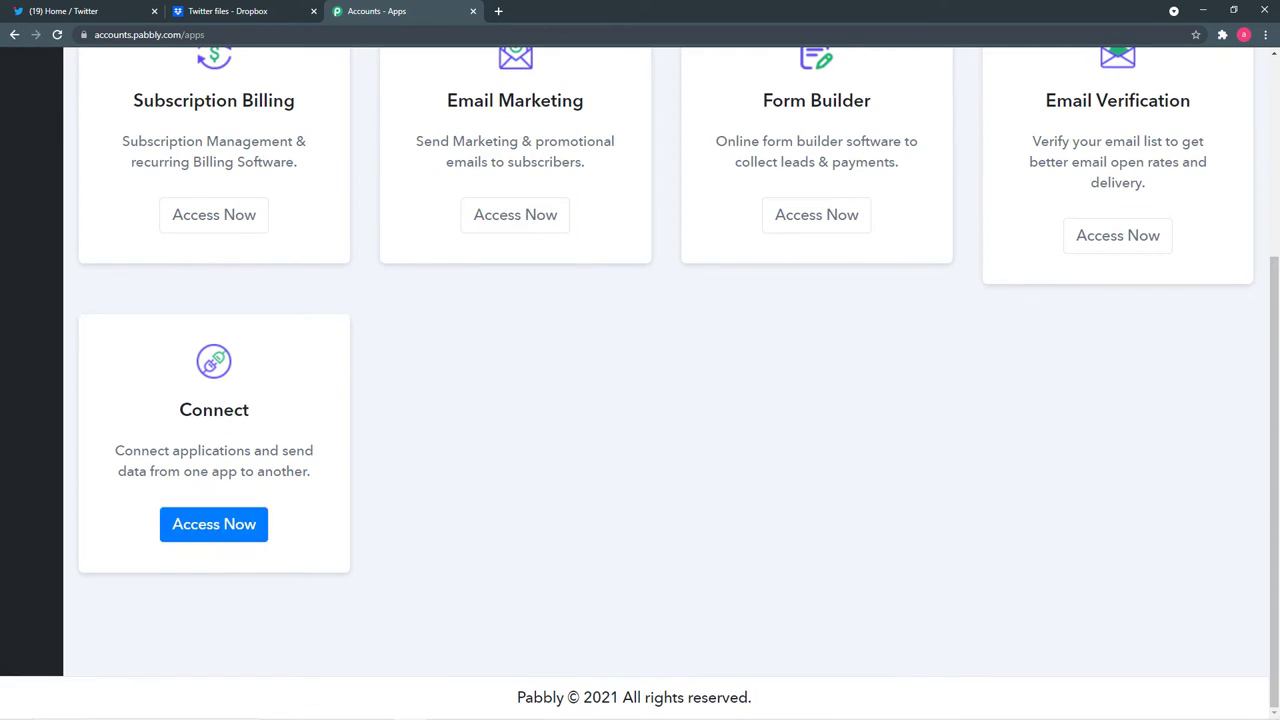
{"action": "left_click", "coordinate": [214, 524]}
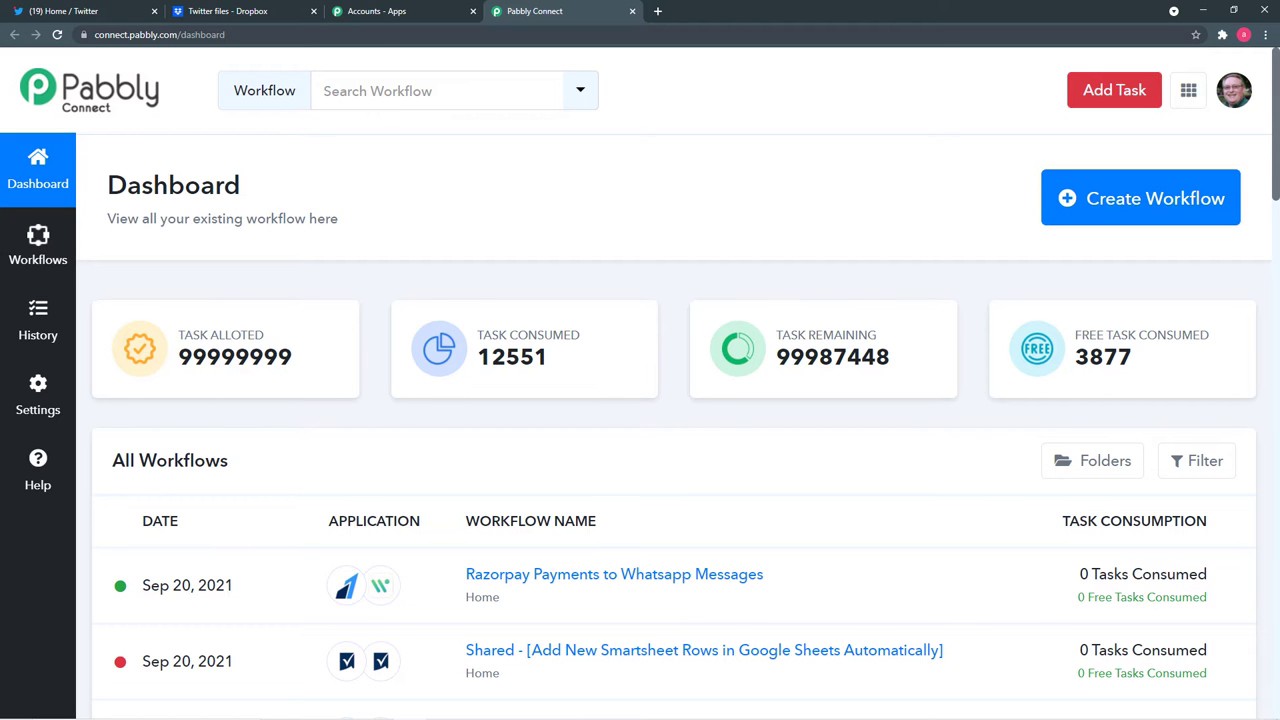
{"action": "scroll", "coordinate": [640, 646], "scroll_direction": "down", "scroll_amount": 5}
{"action": "scroll", "coordinate": [640, 646], "scroll_direction": "up", "scroll_amount": 5}
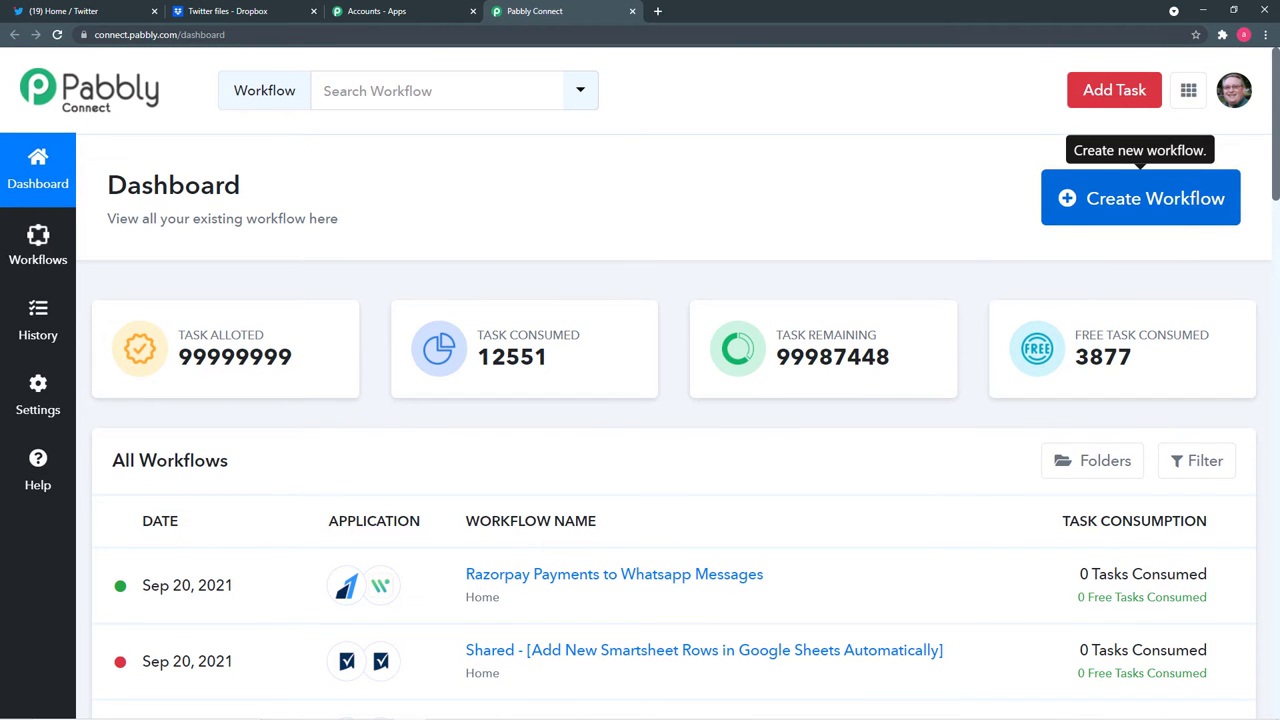
Create a new workflow named "Twitter Photos to Dropbox Folder".
{"action": "left_click", "coordinate": [1140, 198]}
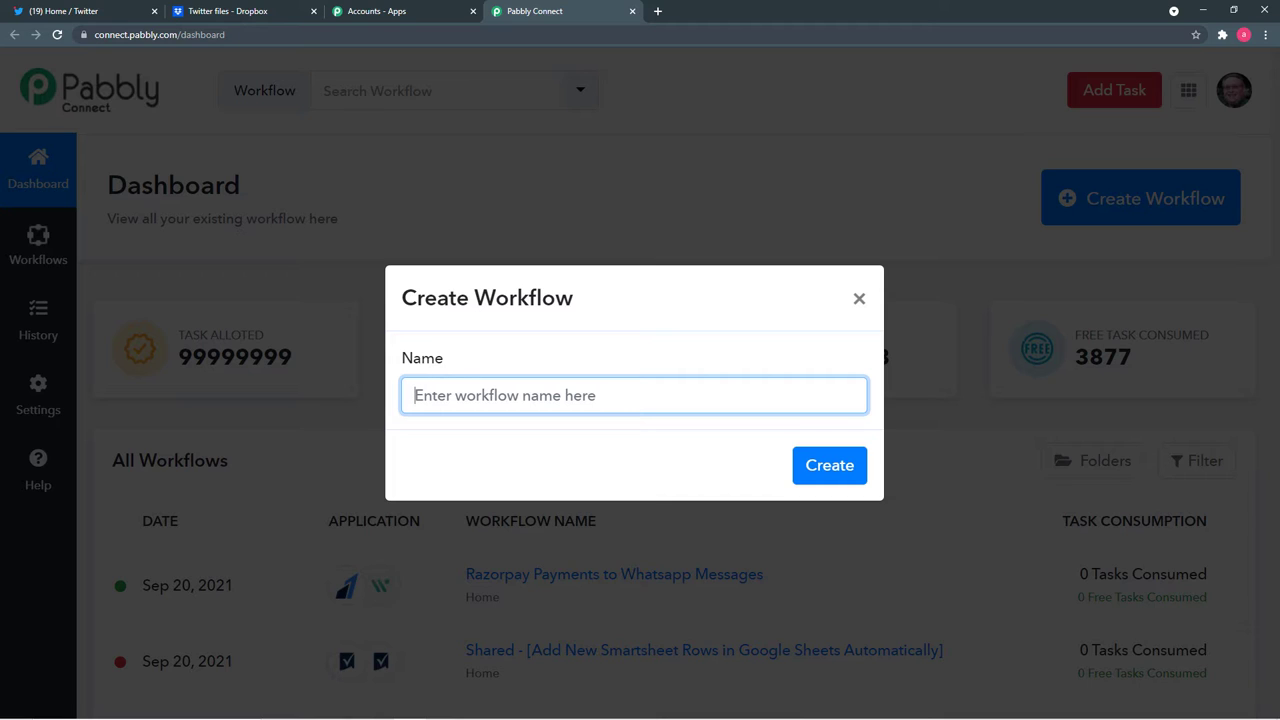
{"action": "type", "text": "T"}
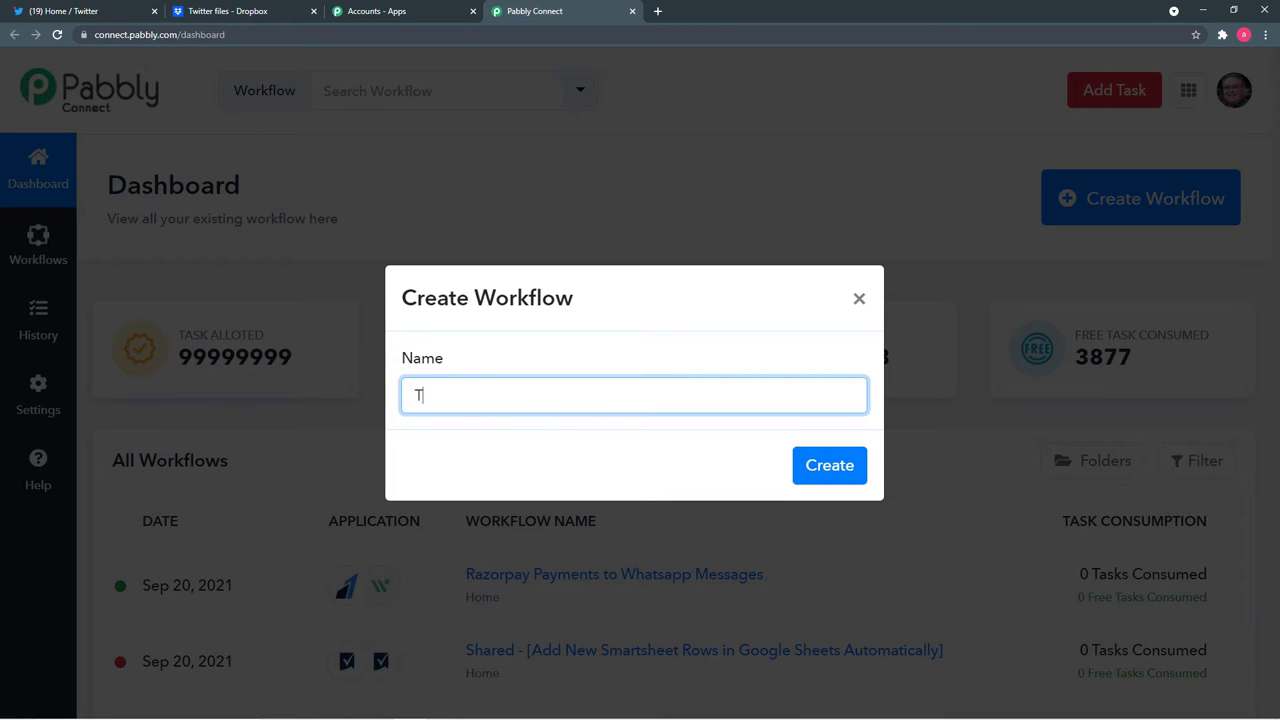
{"action": "type", "text": "witter"}
{"action": "type", "text": " Phot"}
{"action": "key", "text": "BackSpace"}
{"action": "type", "text": "tos to"}
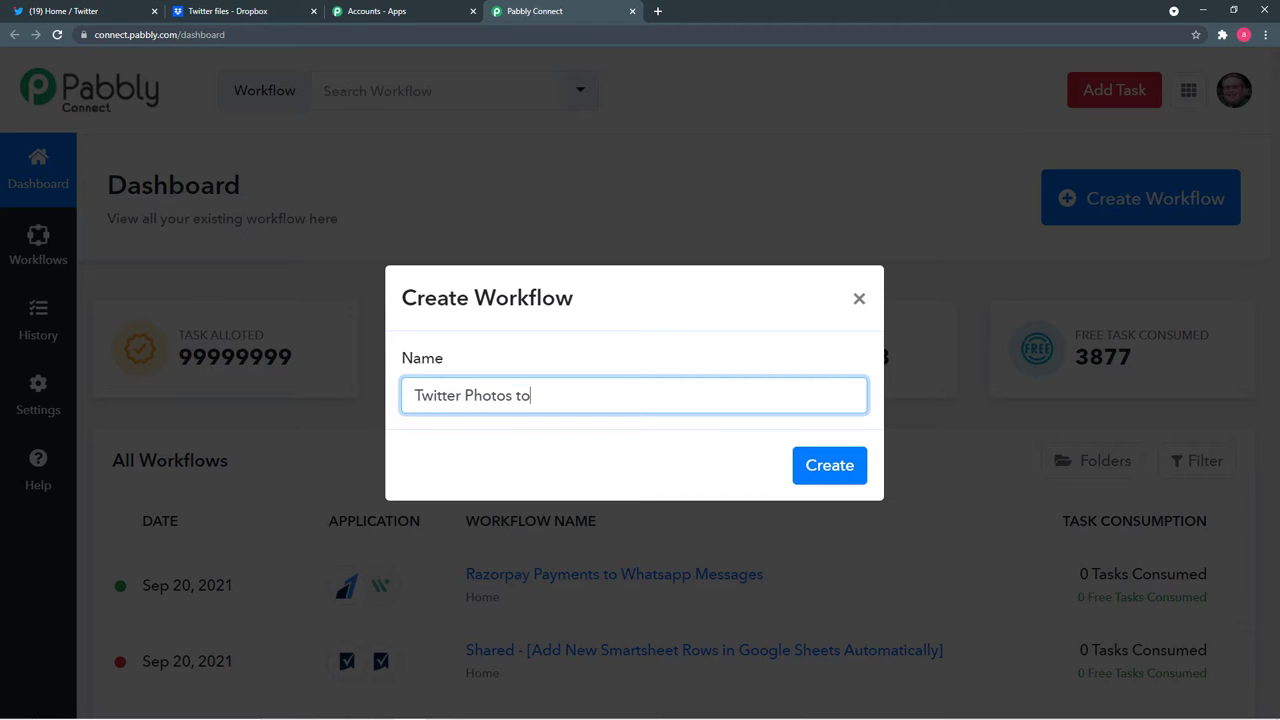
{"action": "type", "text": " Dropbox Folder"}
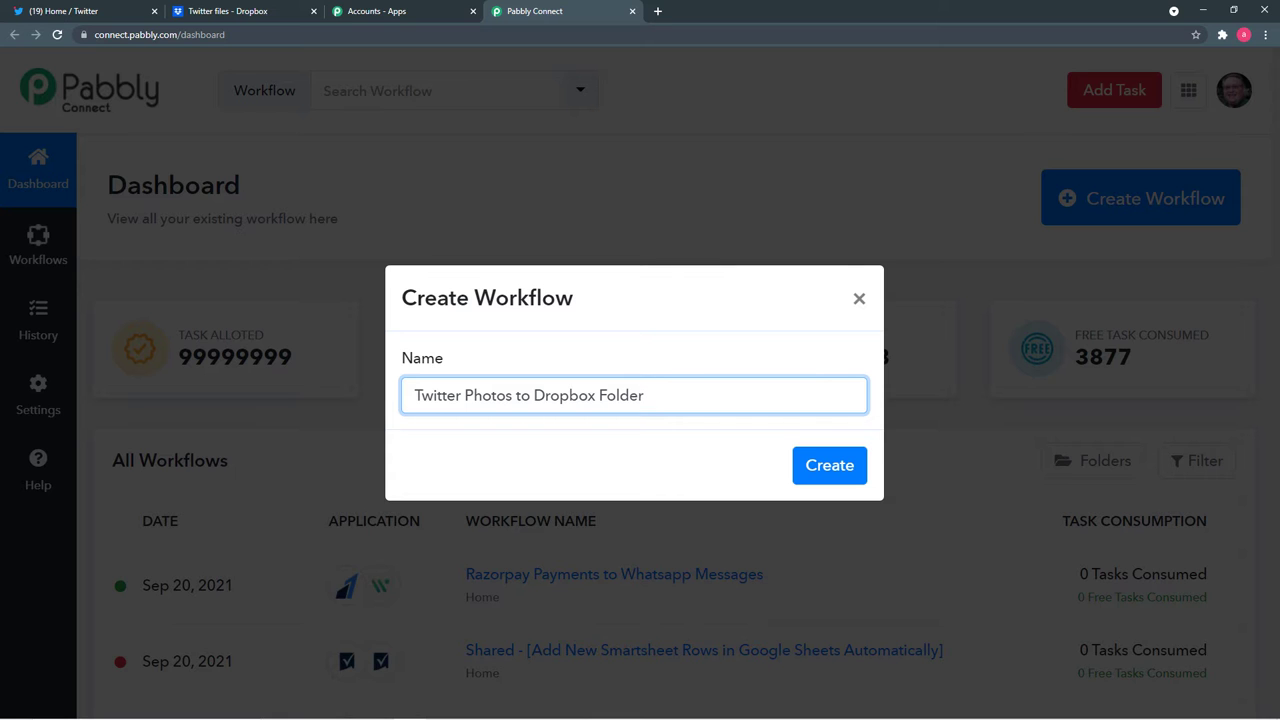
{"action": "left_click", "coordinate": [855, 458]}
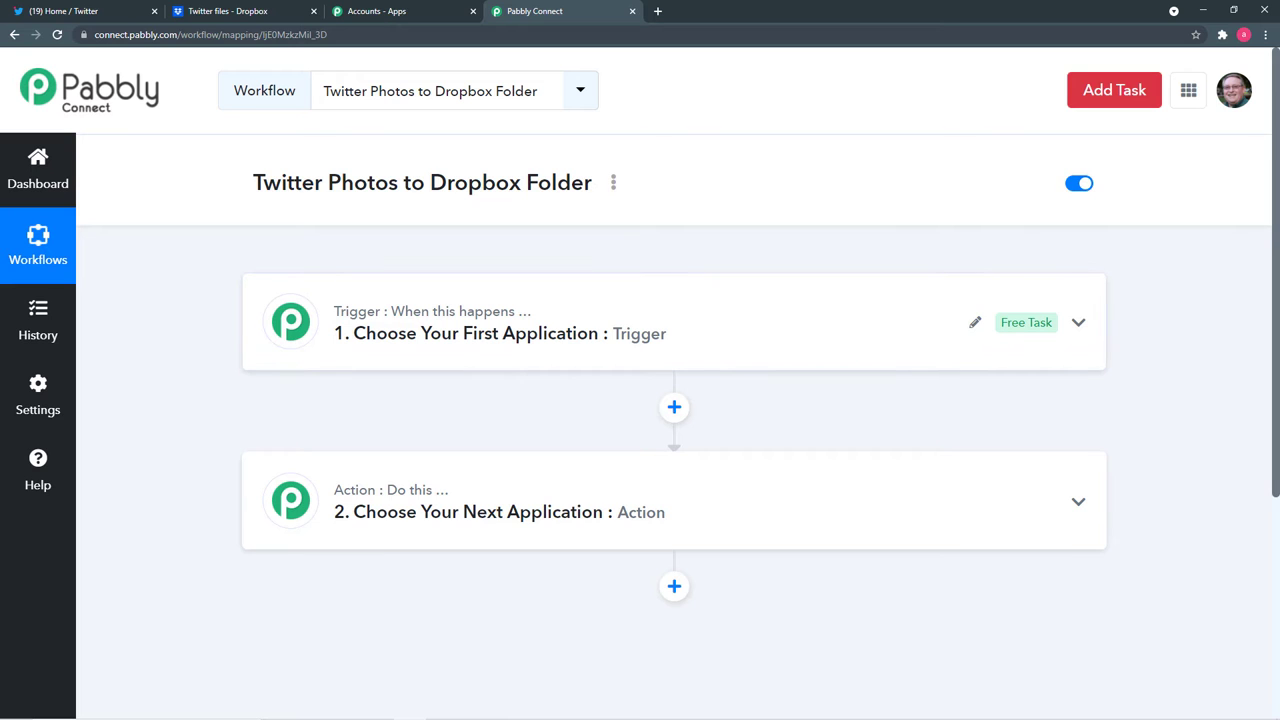
Set the workflow's trigger application to Twitter (Beta) with New Tweet as the trigger event.
{"action": "left_click", "coordinate": [660, 322]}
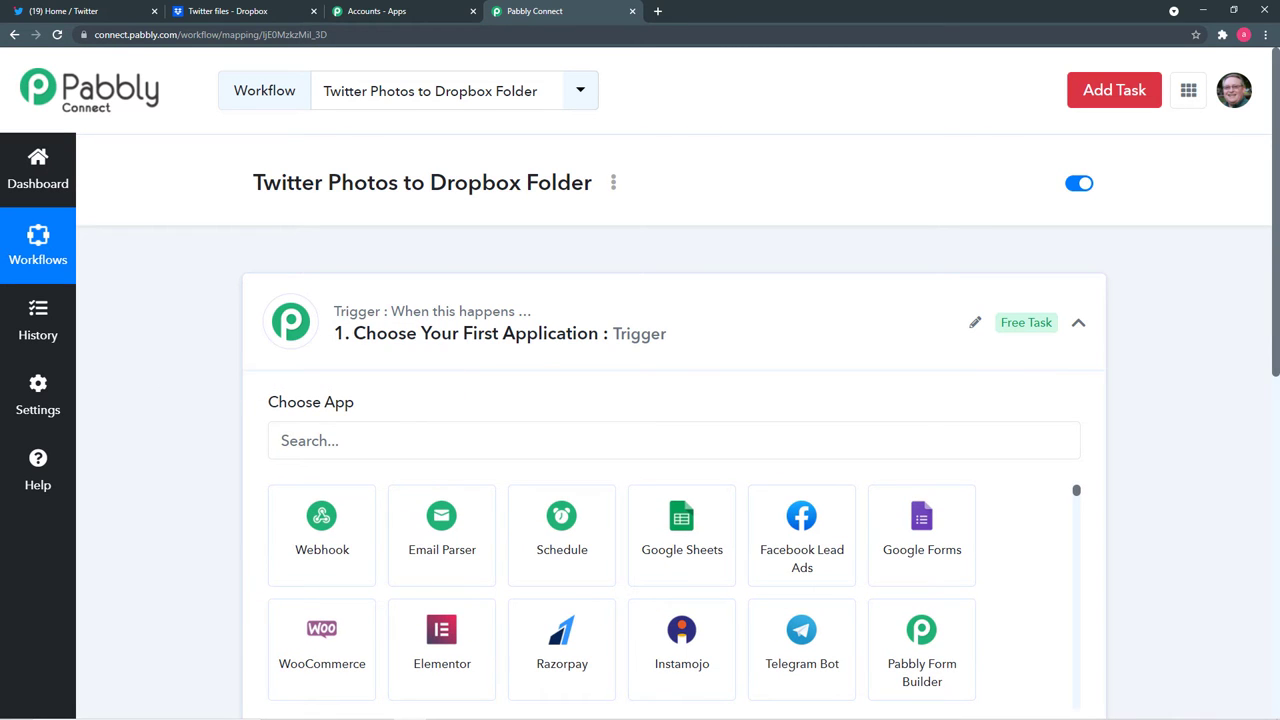
{"action": "left_click", "coordinate": [674, 440]}
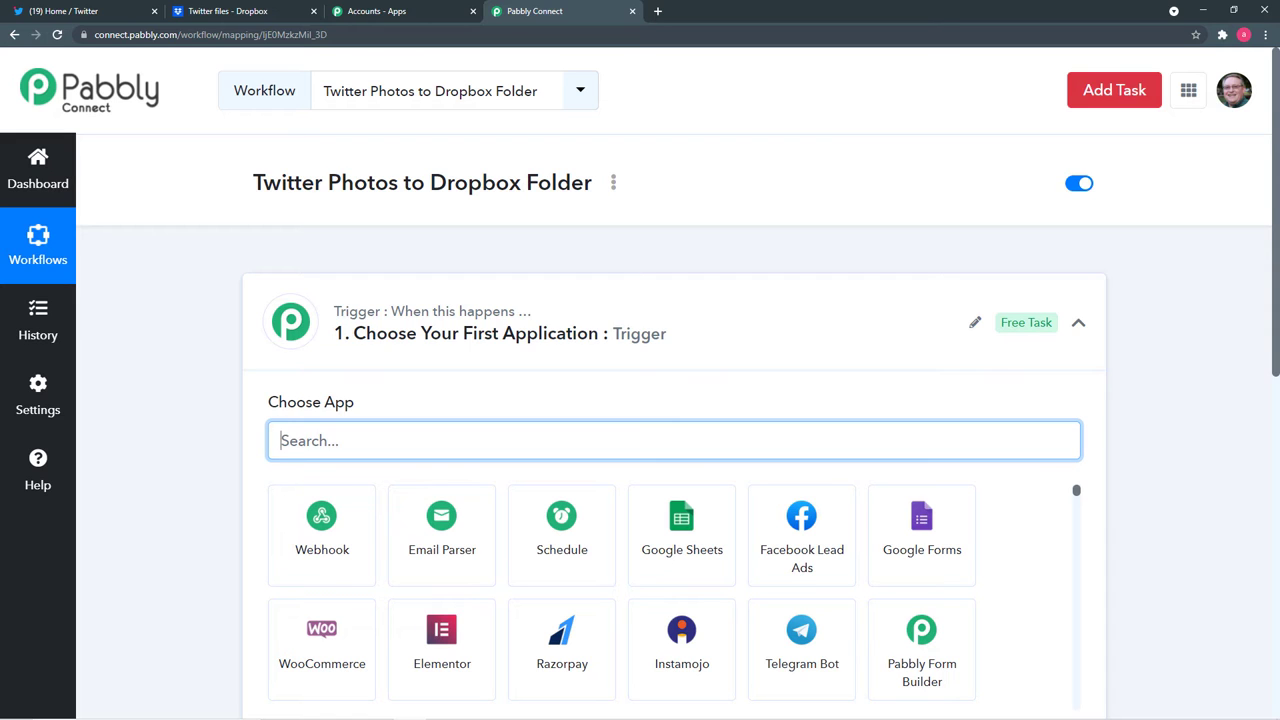
{"action": "type", "text": "tw"}
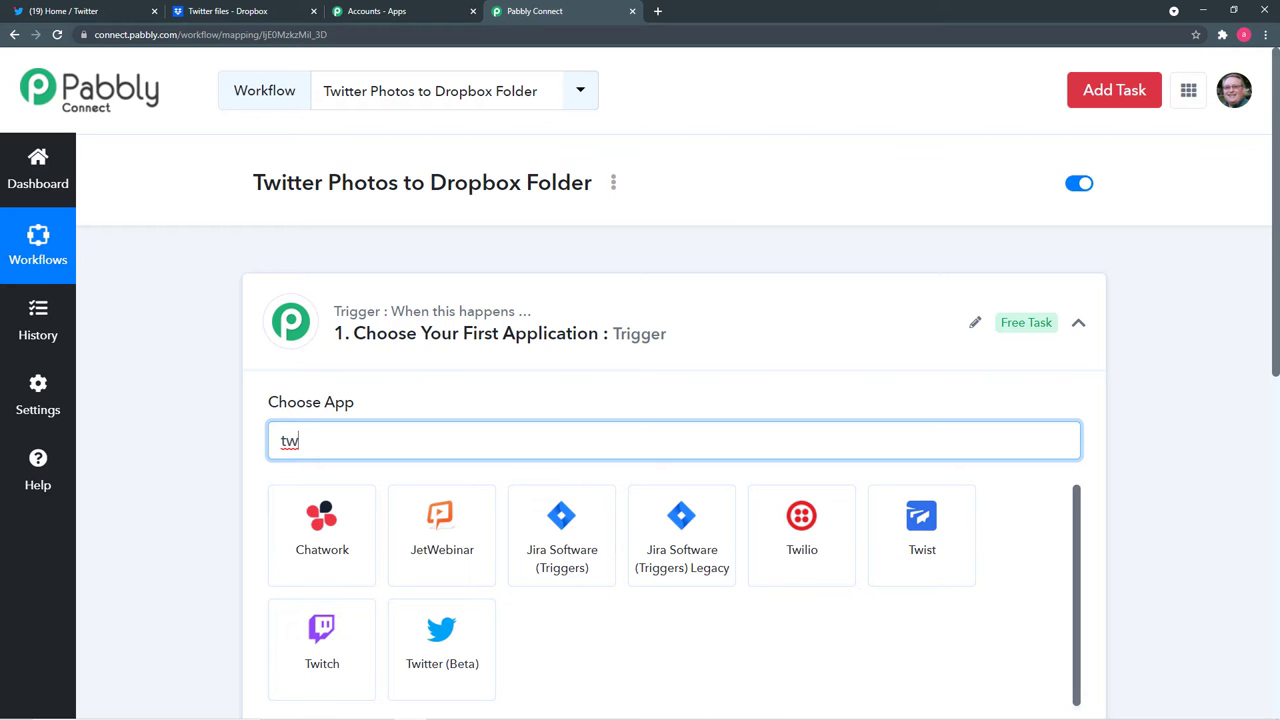
{"action": "type", "text": "i"}
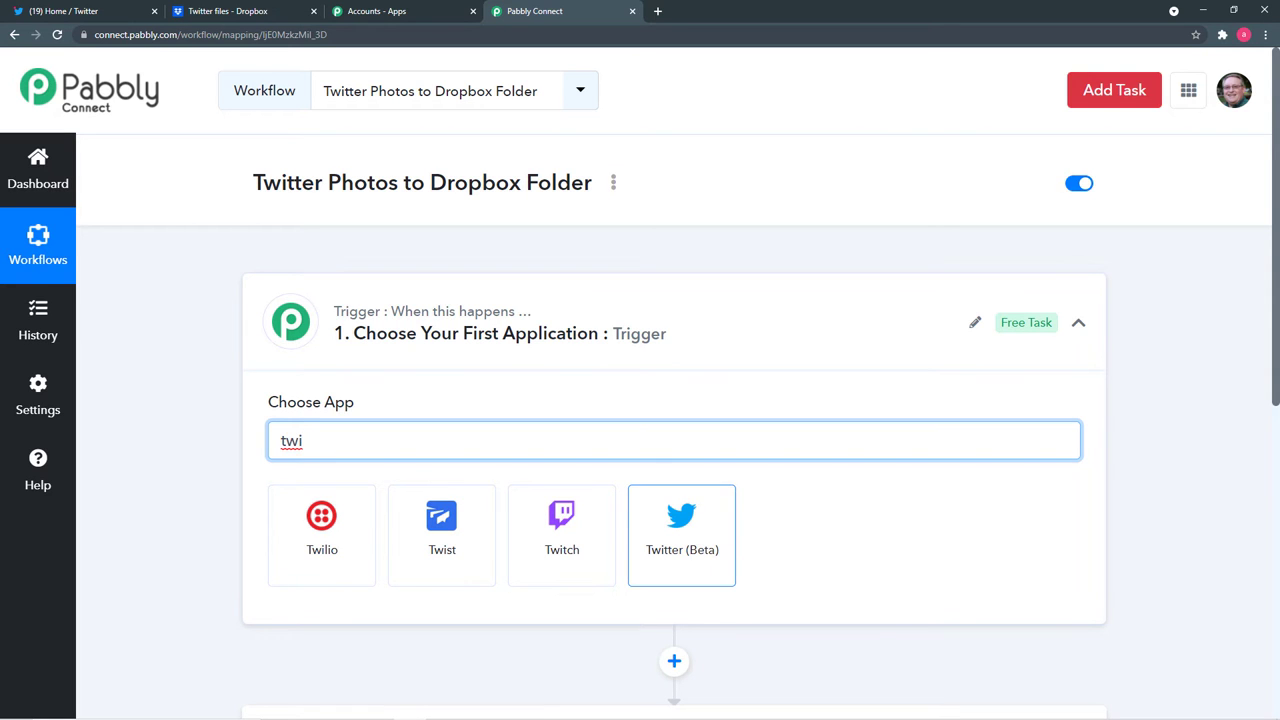
{"action": "left_click", "coordinate": [681, 535]}
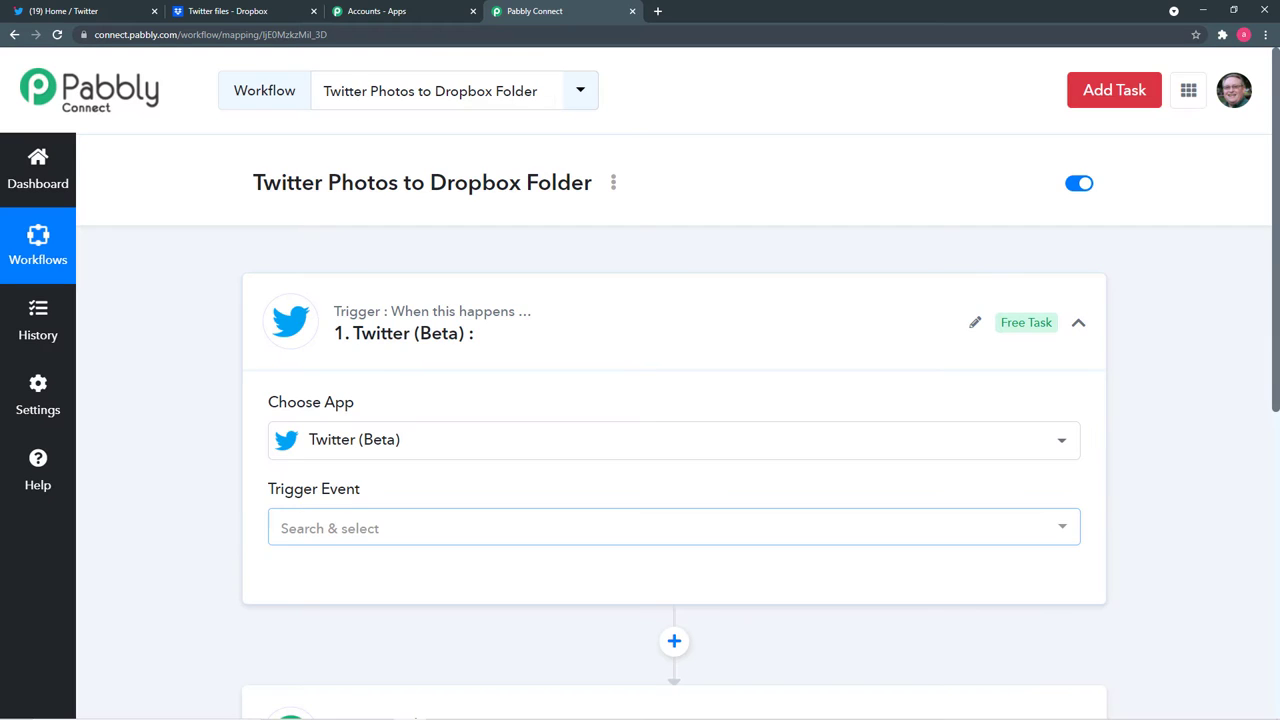
{"action": "scroll", "coordinate": [640, 400], "scroll_direction": "down", "scroll_amount": 2}
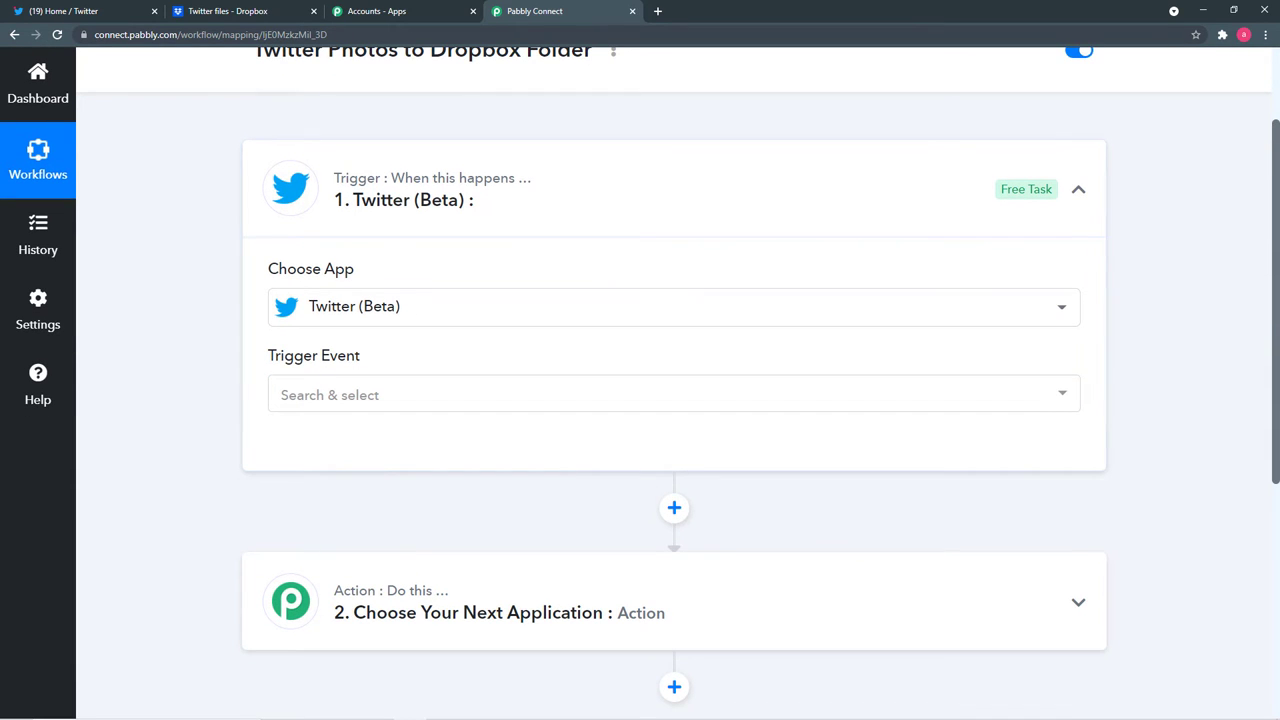
{"action": "left_click", "coordinate": [430, 395]}
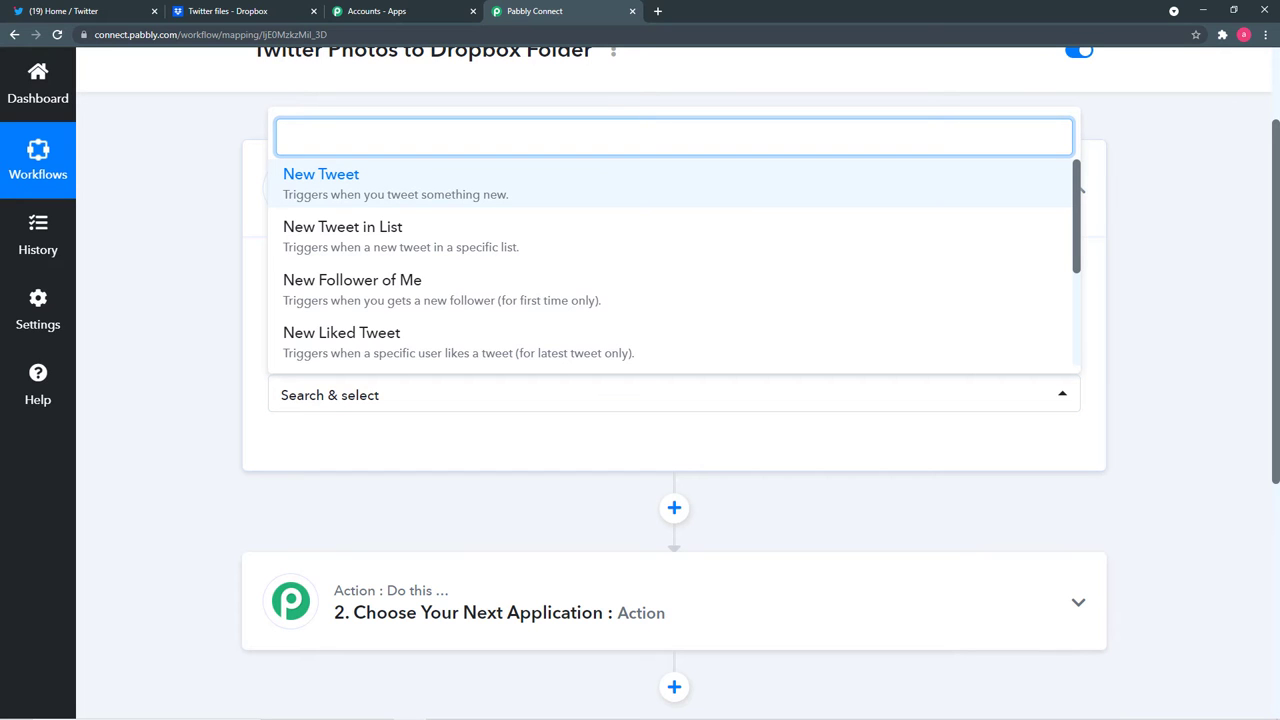
{"action": "left_click", "coordinate": [431, 180]}
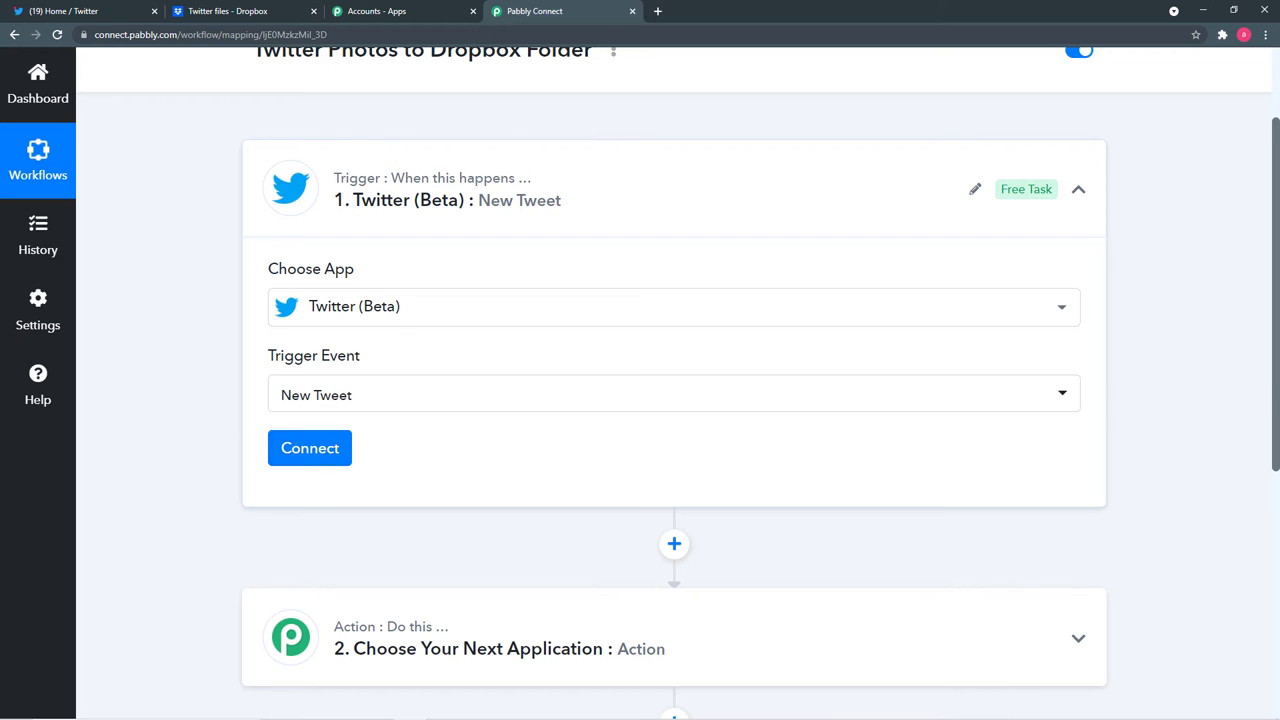
Add a new Twitter (Beta) connection for the trigger and authorize Pabbly Connect to access the Twitter account.
{"action": "left_click", "coordinate": [310, 448]}
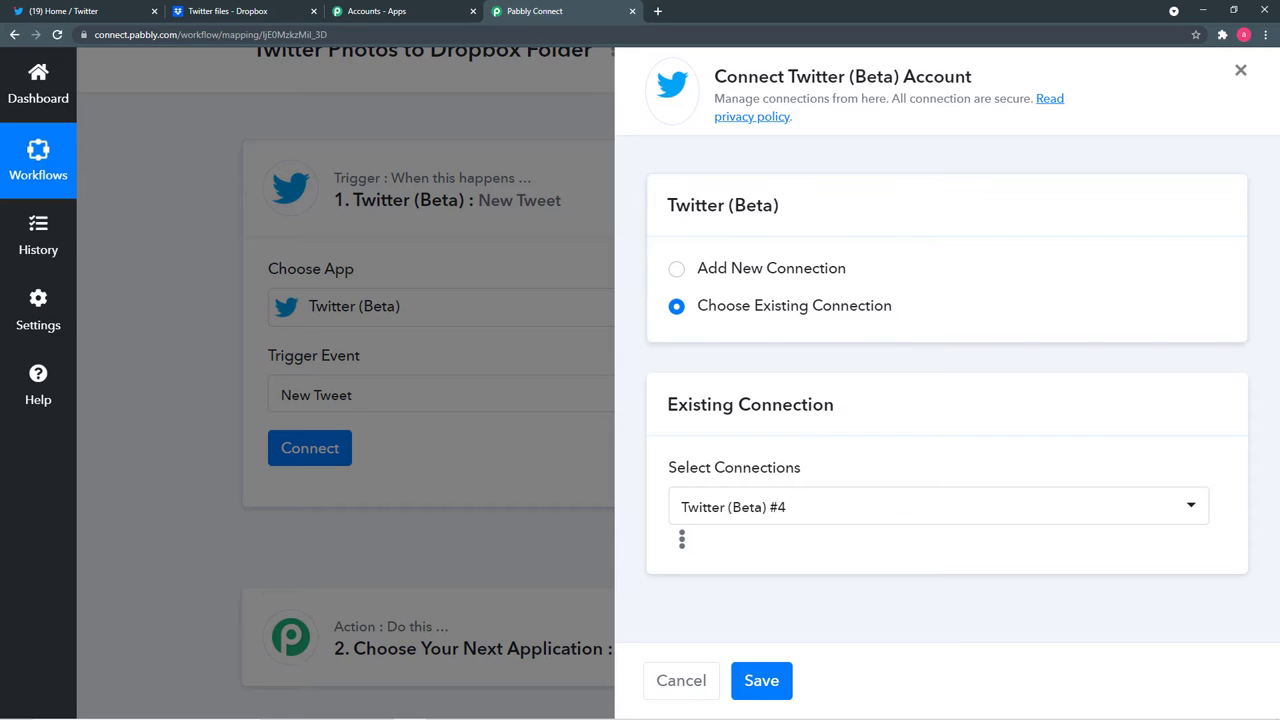
{"action": "left_click", "coordinate": [676, 268]}
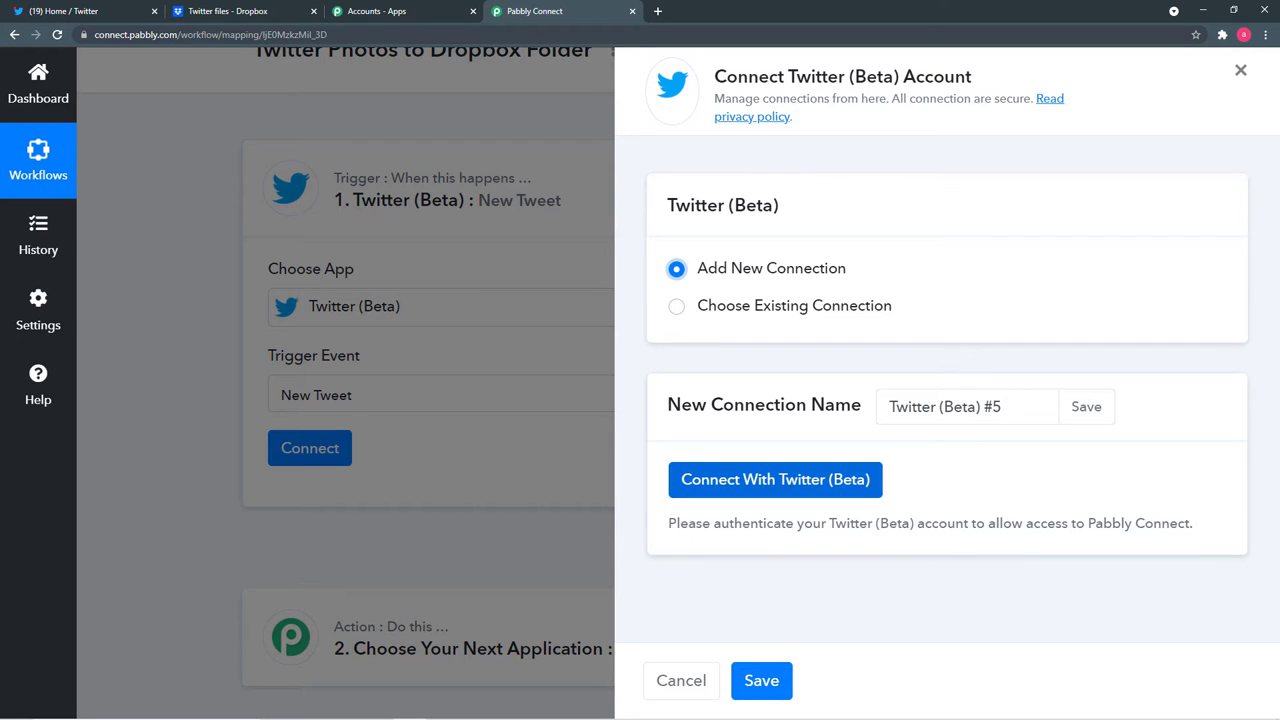
{"action": "left_click", "coordinate": [775, 479]}
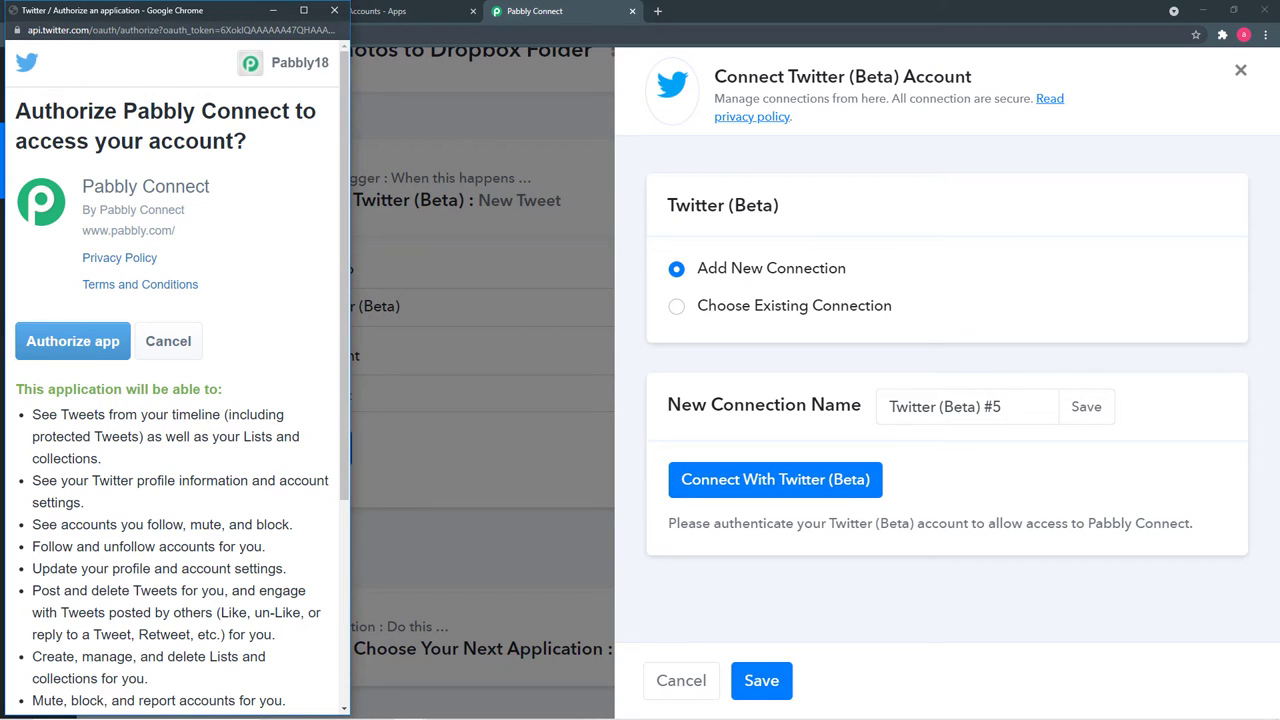
{"action": "left_click", "coordinate": [72, 341]}
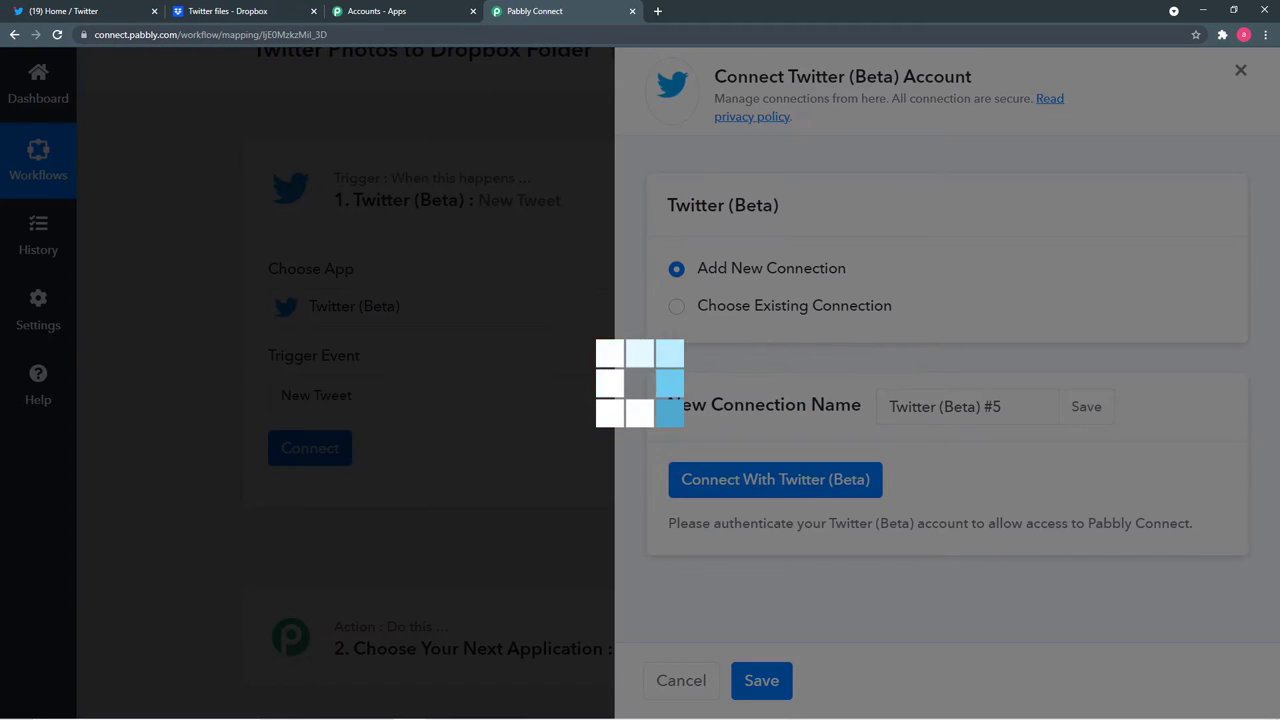
Save the Twitter trigger and send a test request to fetch a tweet.
{"action": "scroll", "coordinate": [317, 390], "scroll_direction": "down", "scroll_amount": 1}
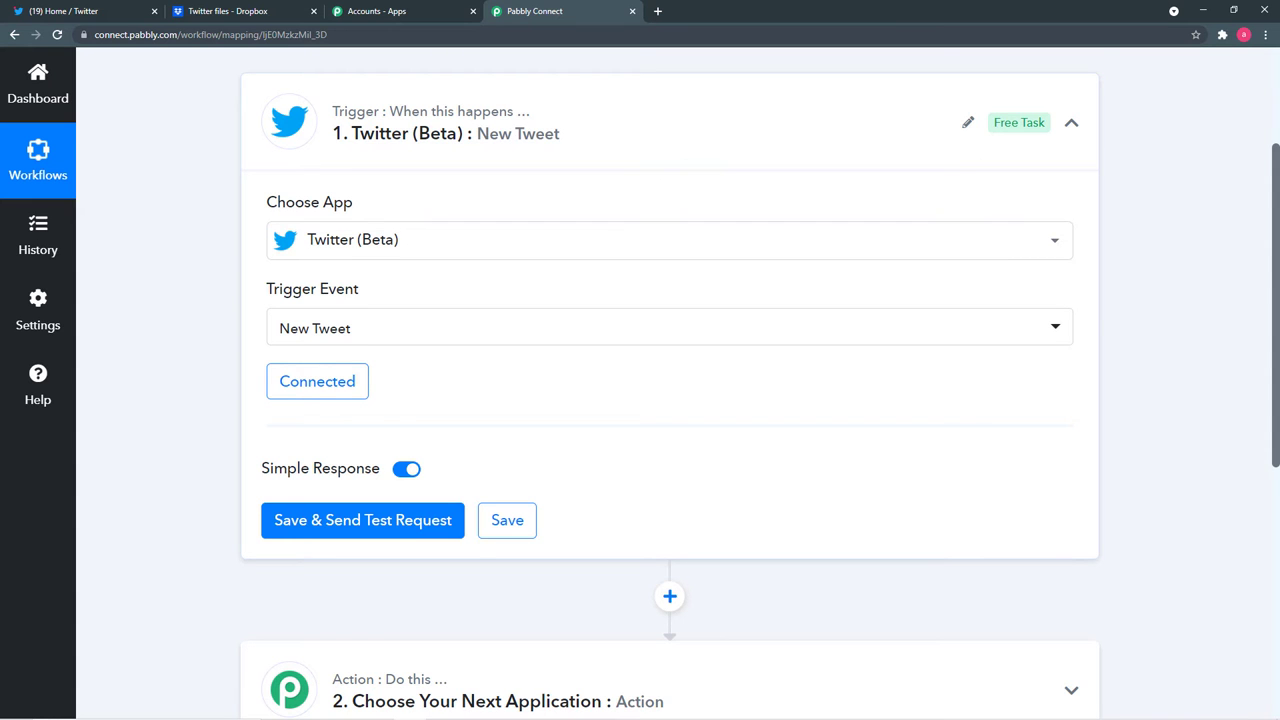
{"action": "scroll", "coordinate": [362, 390], "scroll_direction": "down", "scroll_amount": 2}
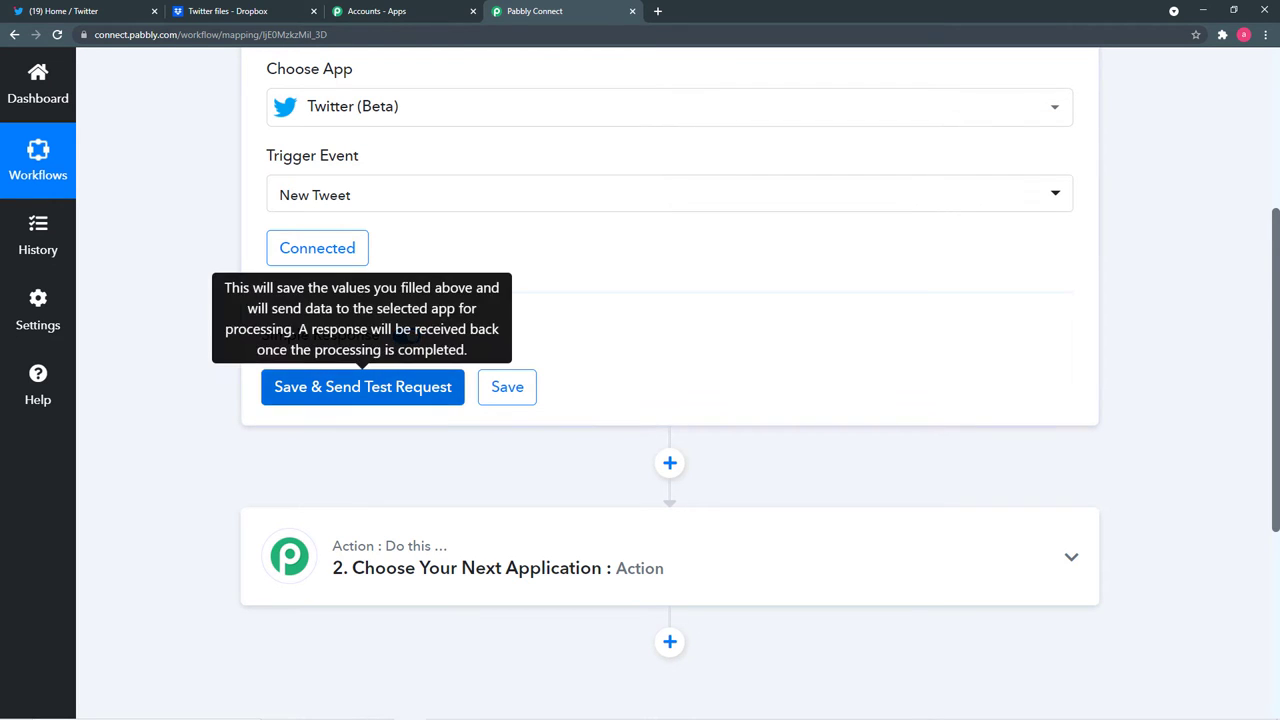
{"action": "left_click", "coordinate": [362, 387]}
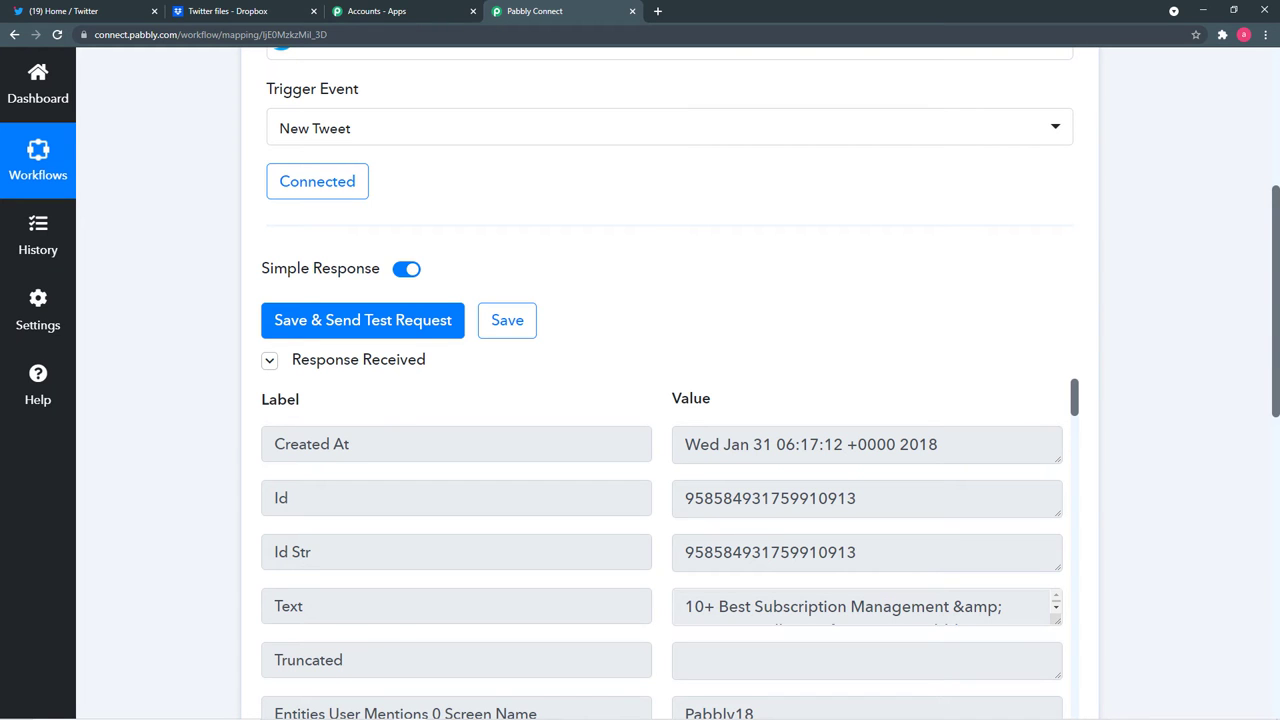
Examine the received response, expanding the tweet's Text value and reading through its URL and media fields.
{"action": "scroll", "coordinate": [662, 556], "scroll_direction": "down", "scroll_amount": 2}
{"action": "scroll", "coordinate": [662, 556], "scroll_direction": "up", "scroll_amount": 2}
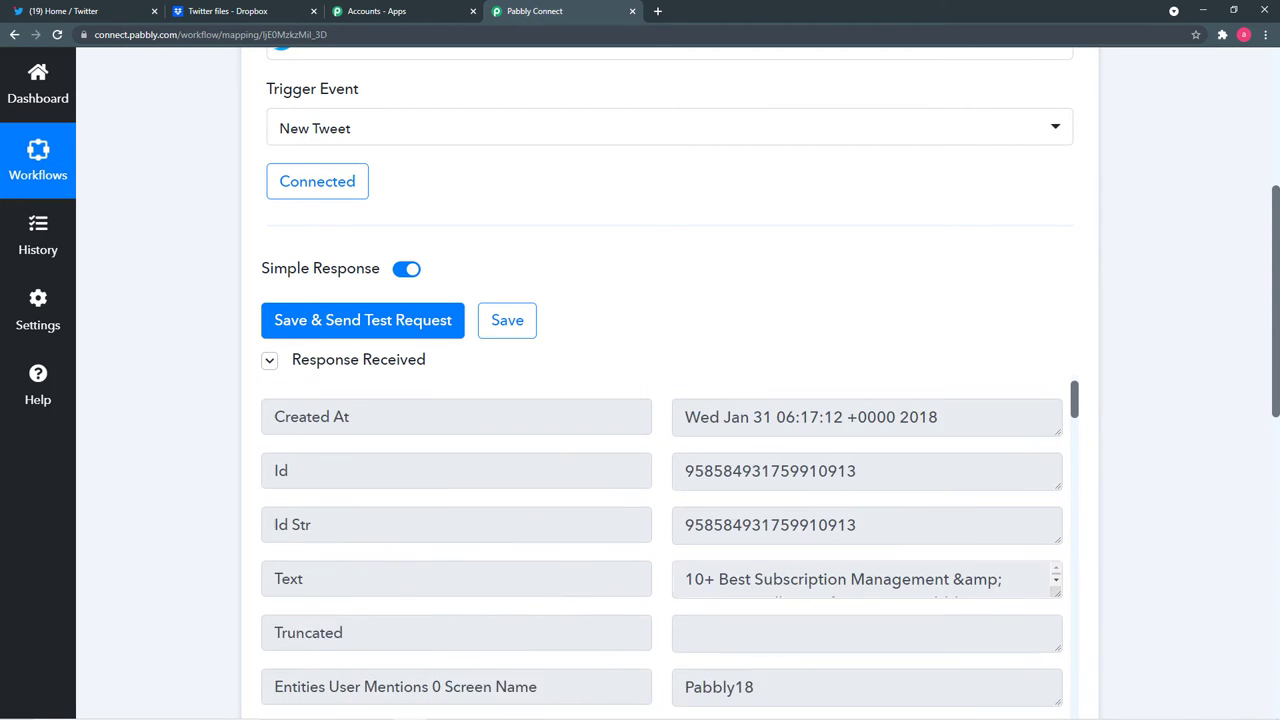
{"action": "scroll", "coordinate": [662, 556], "scroll_direction": "down", "scroll_amount": 2}
{"action": "scroll", "coordinate": [662, 556], "scroll_direction": "up", "scroll_amount": 2}
{"action": "scroll", "coordinate": [760, 383], "scroll_direction": "down", "scroll_amount": 3}
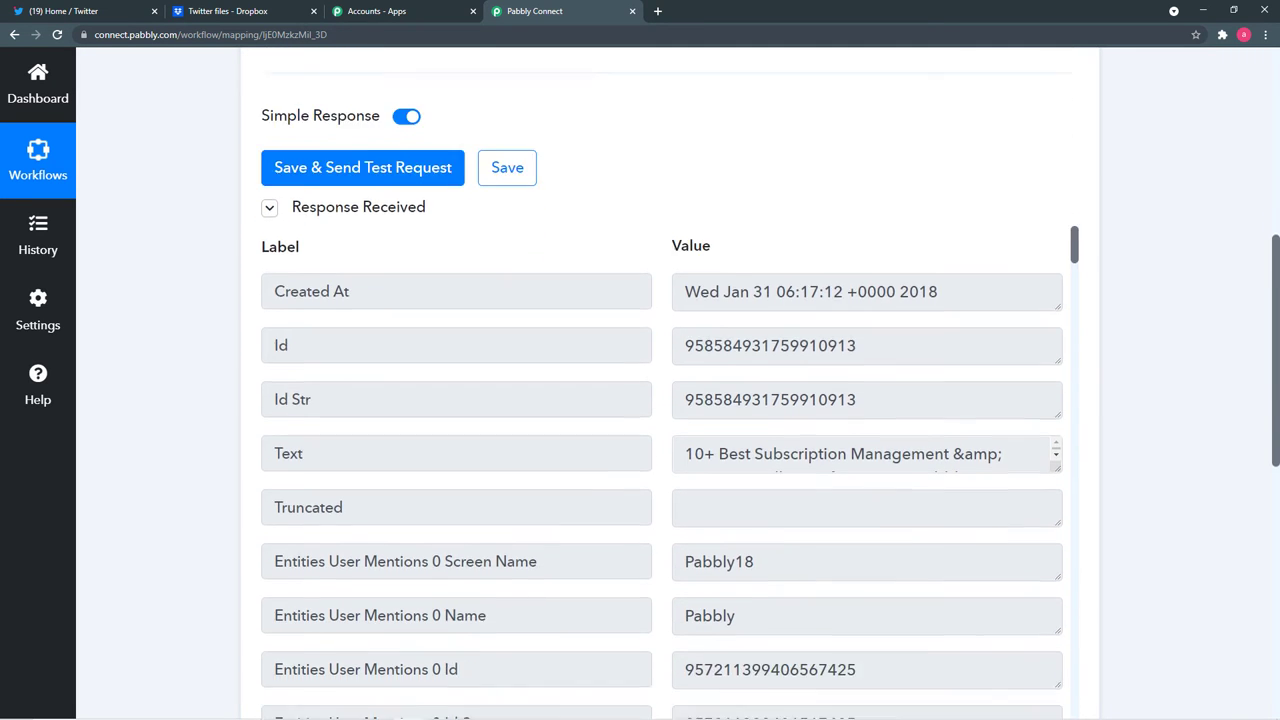
{"action": "scroll", "coordinate": [670, 400], "scroll_direction": "down", "scroll_amount": 2}
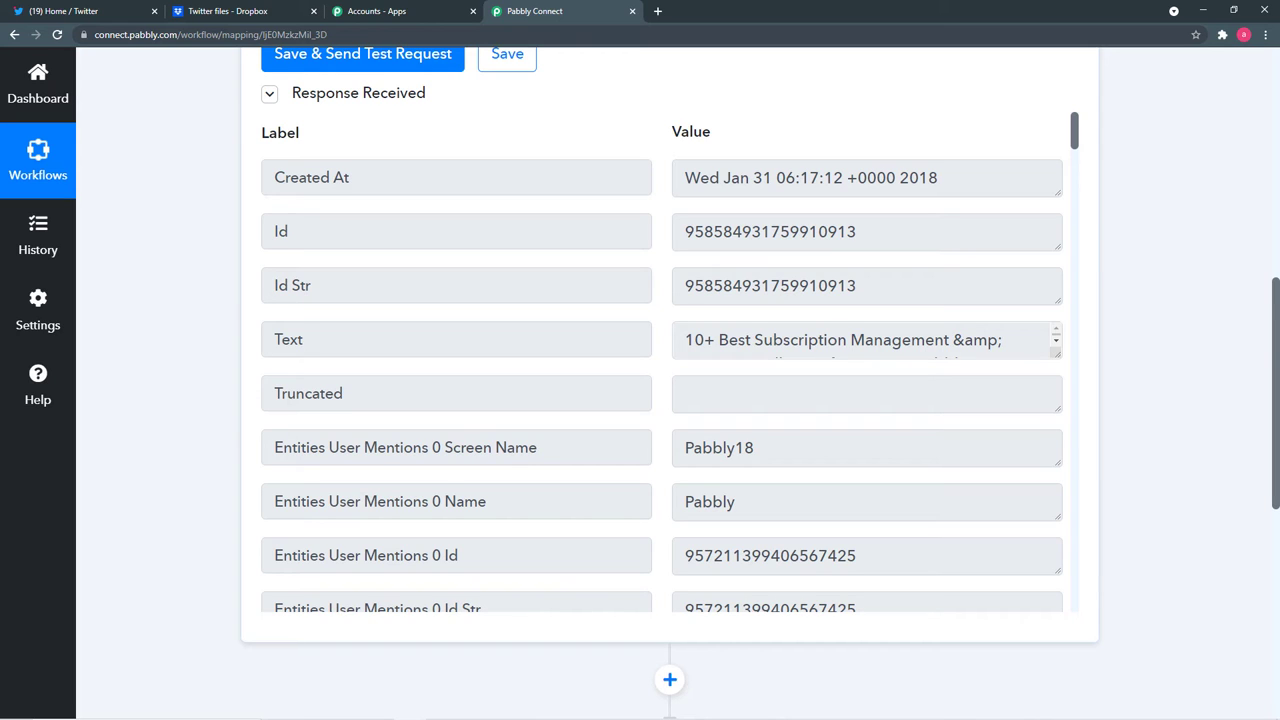
{"action": "left_click_drag", "start_coordinate": [1056, 353], "coordinate": [1056, 443]}
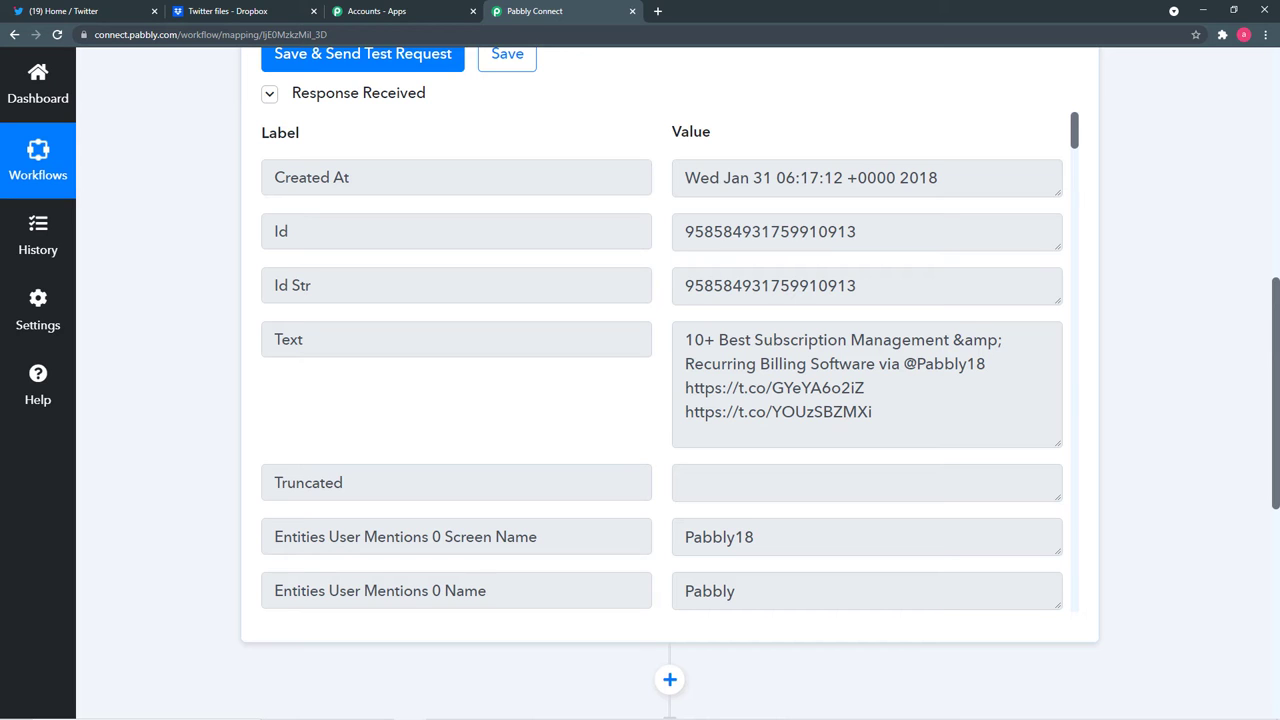
{"action": "scroll", "coordinate": [660, 360], "scroll_direction": "down", "scroll_amount": 1}
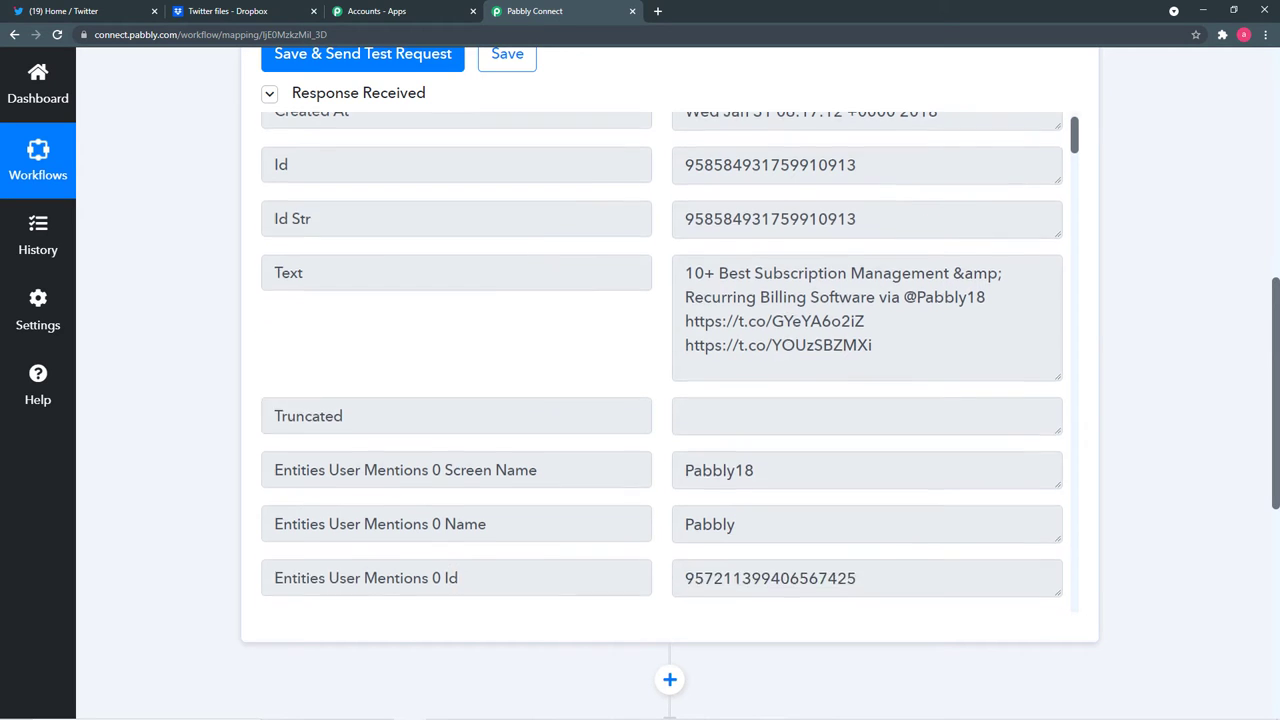
{"action": "scroll", "coordinate": [660, 360], "scroll_direction": "down", "scroll_amount": 5}
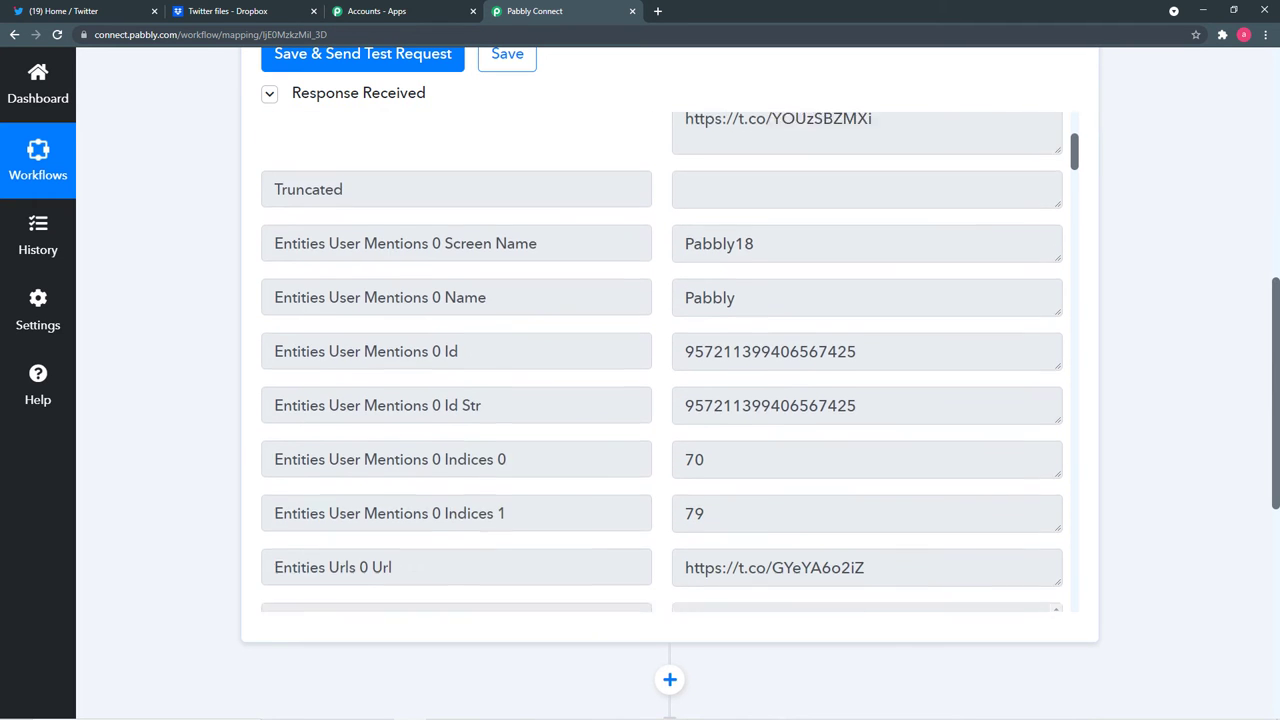
{"action": "scroll", "coordinate": [670, 360], "scroll_direction": "down", "scroll_amount": 6}
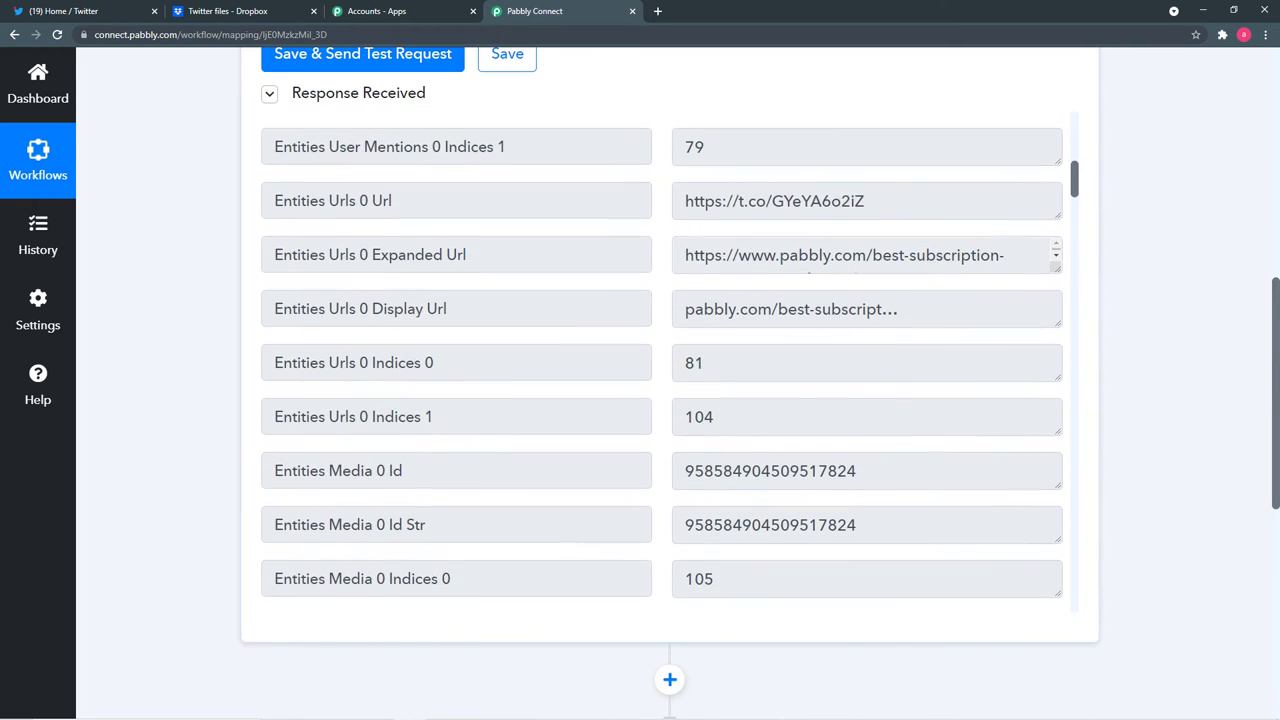
{"action": "scroll", "coordinate": [662, 362], "scroll_direction": "down", "scroll_amount": 6}
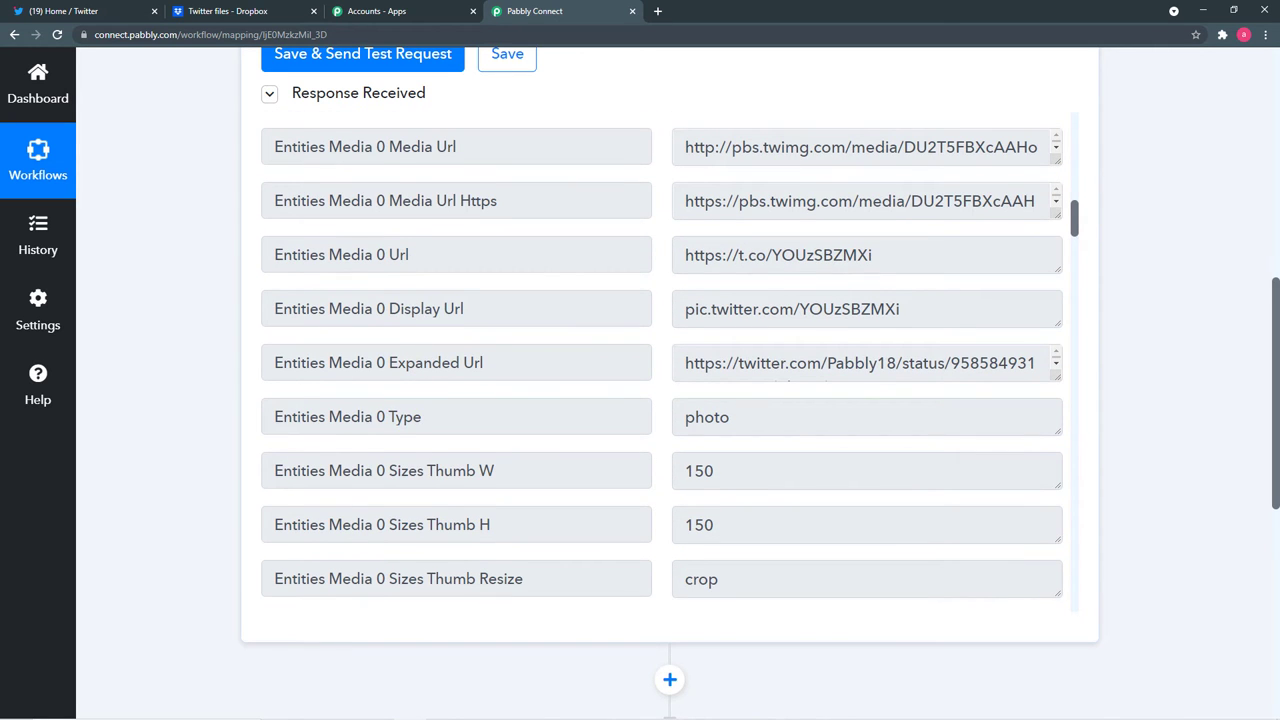
{"action": "scroll", "coordinate": [662, 362], "scroll_direction": "down", "scroll_amount": 4}
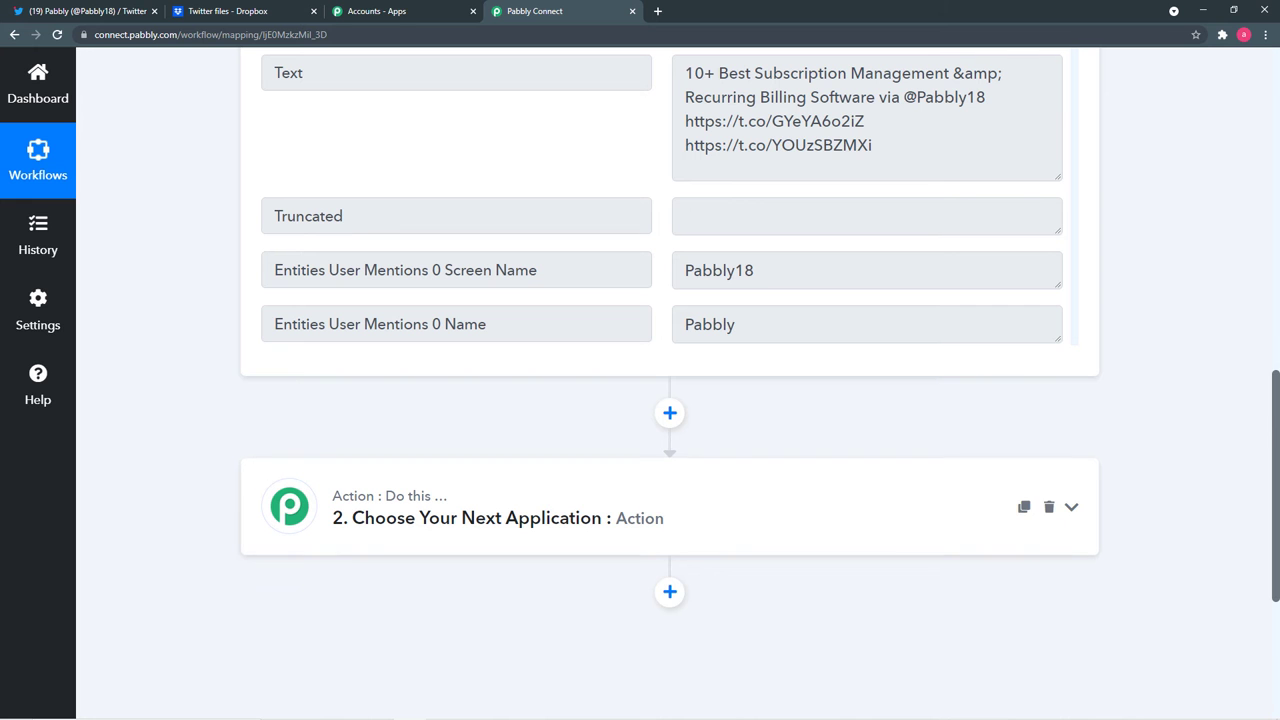
Compare the response's creation date and tweet text with the original post on Pabbly's Twitter profile, and return to the workflow.
{"action": "scroll", "coordinate": [670, 380], "scroll_direction": "up", "scroll_amount": 4}
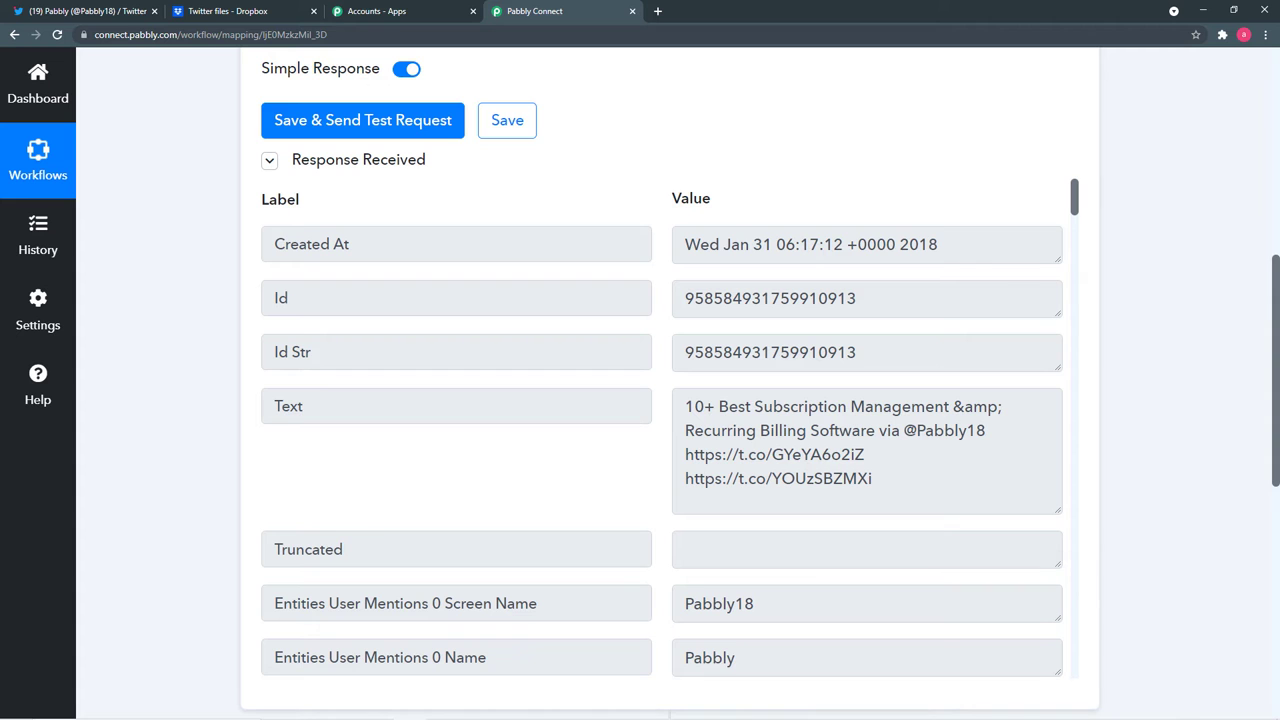
{"action": "key", "text": "ctrl+1"}
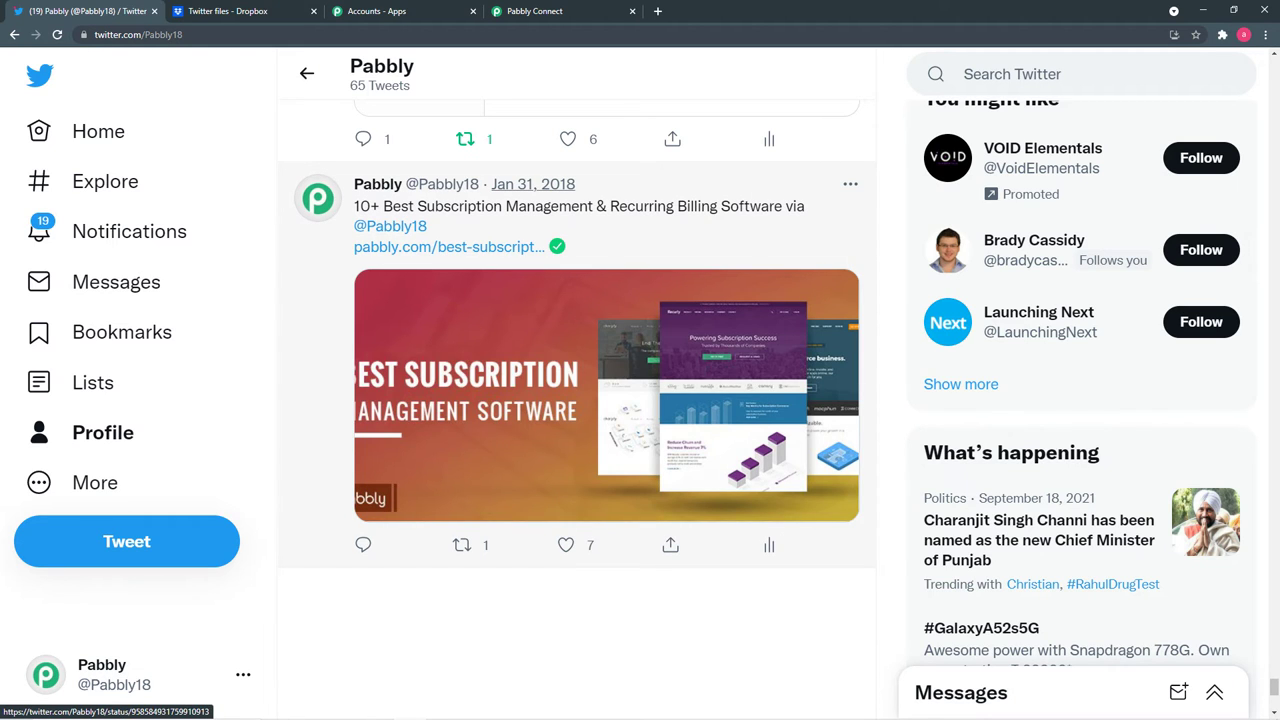
{"action": "key", "text": "ctrl+4"}
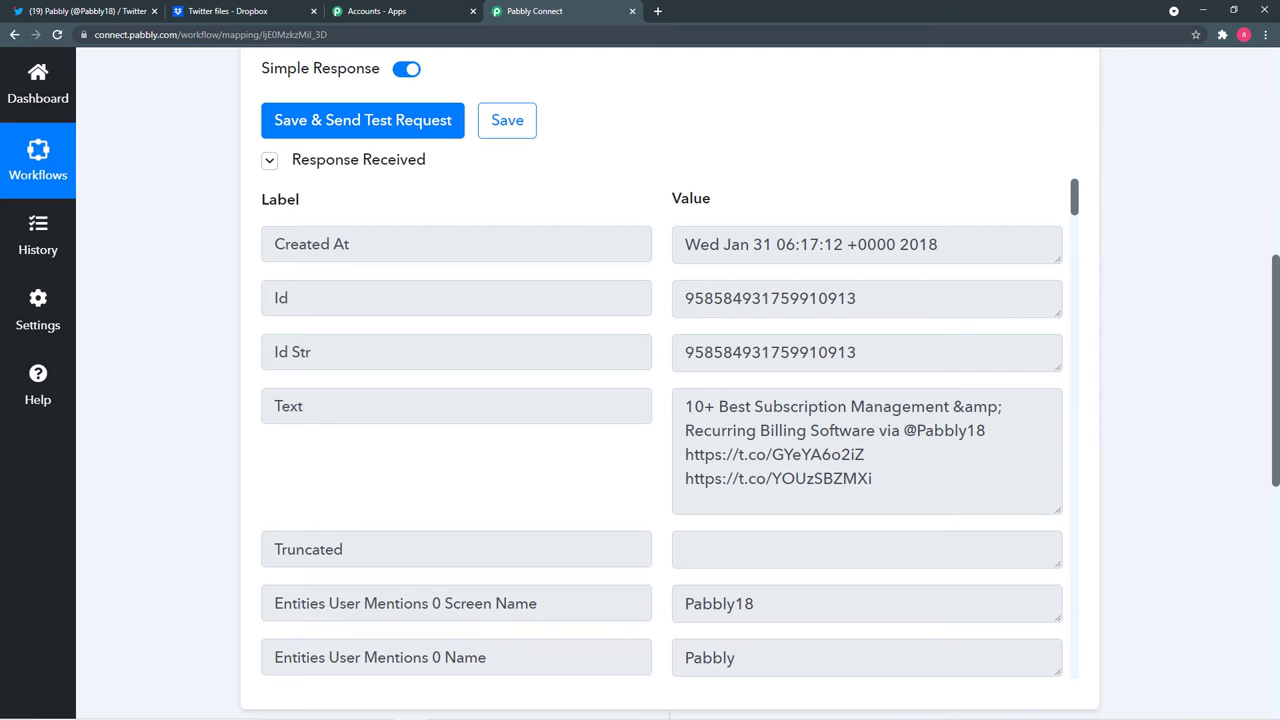
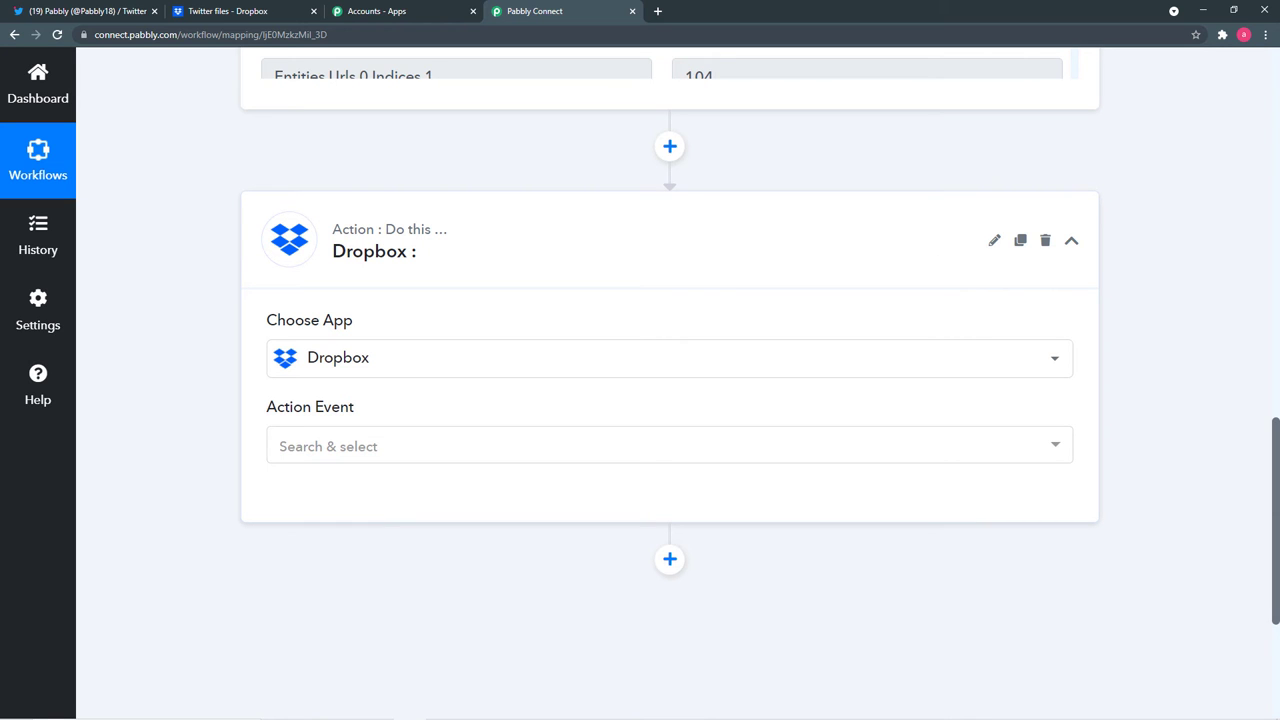
Set the Dropbox action event to Upload File and authenticate it through a new Dropbox connection.
{"action": "left_click", "coordinate": [660, 446]}
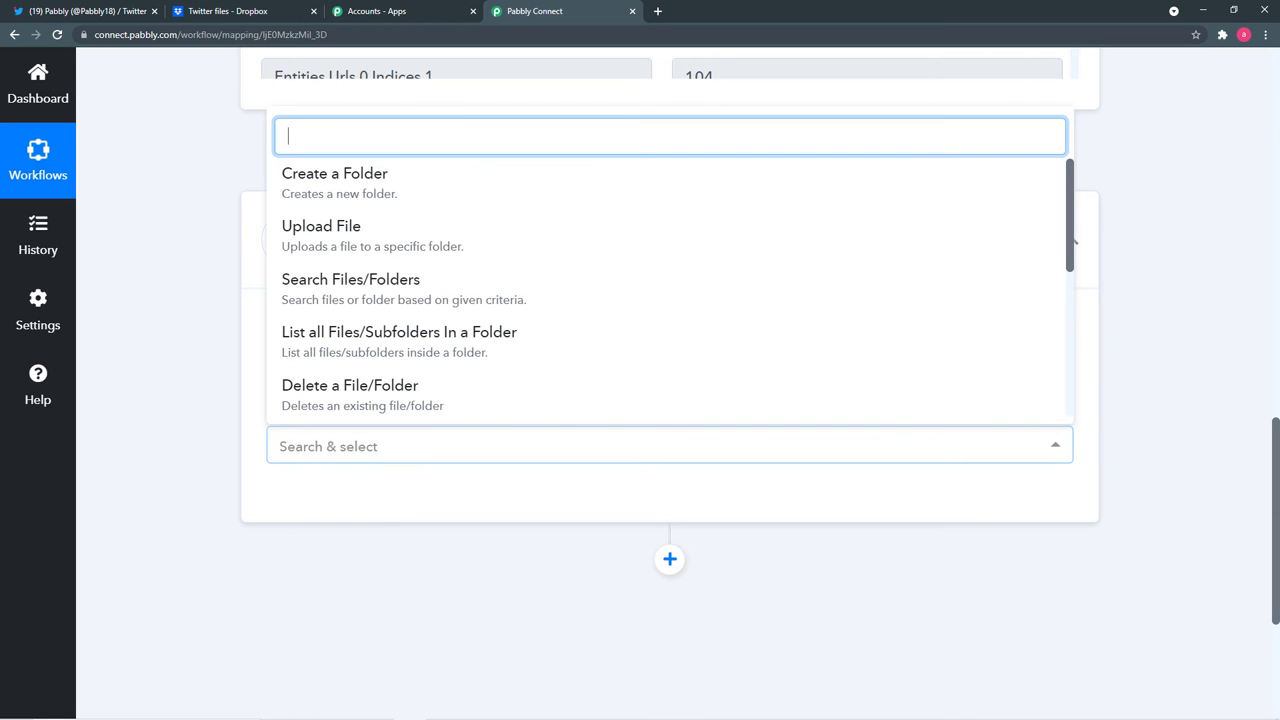
{"action": "key", "text": "Return"}
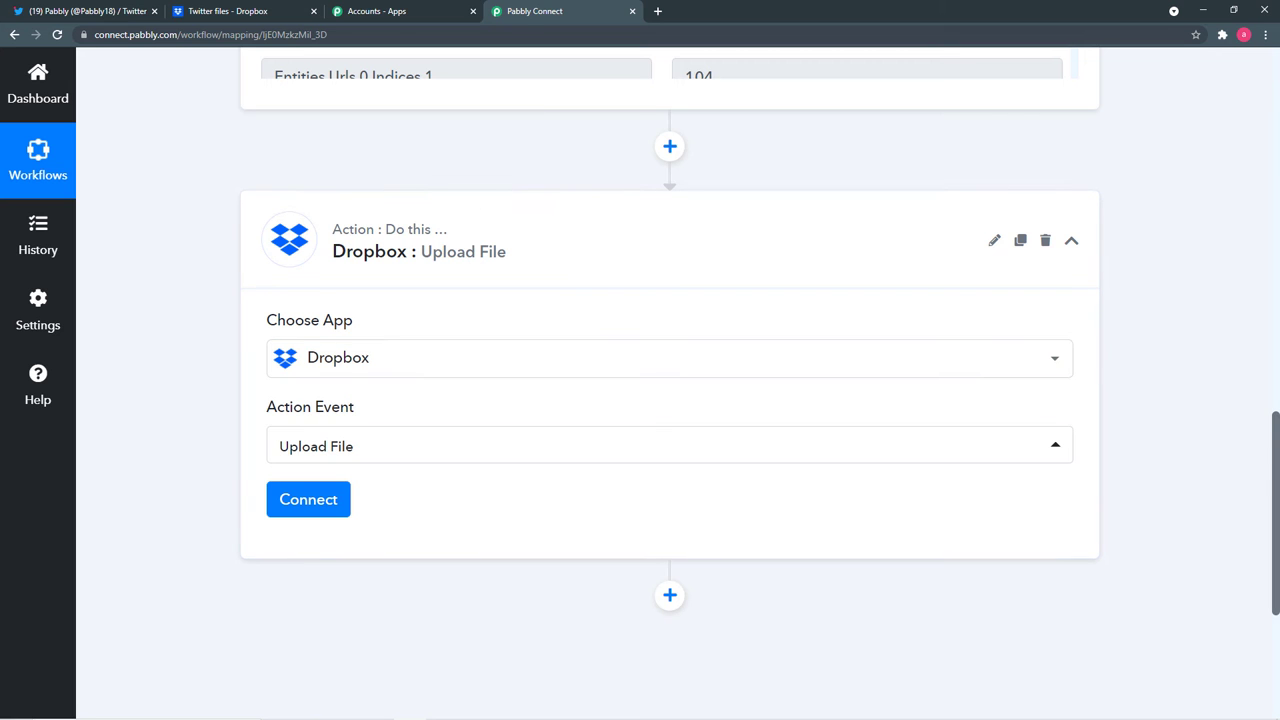
{"action": "left_click", "coordinate": [308, 499]}
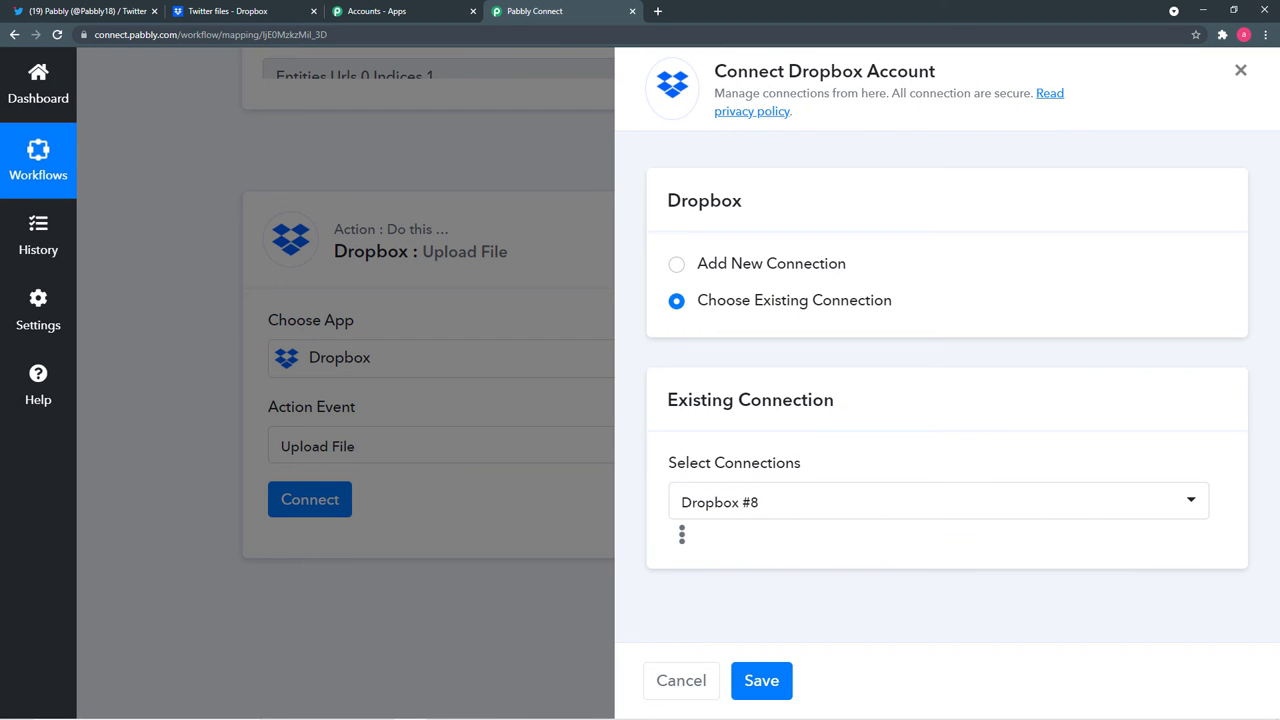
{"action": "left_click", "coordinate": [676, 263]}
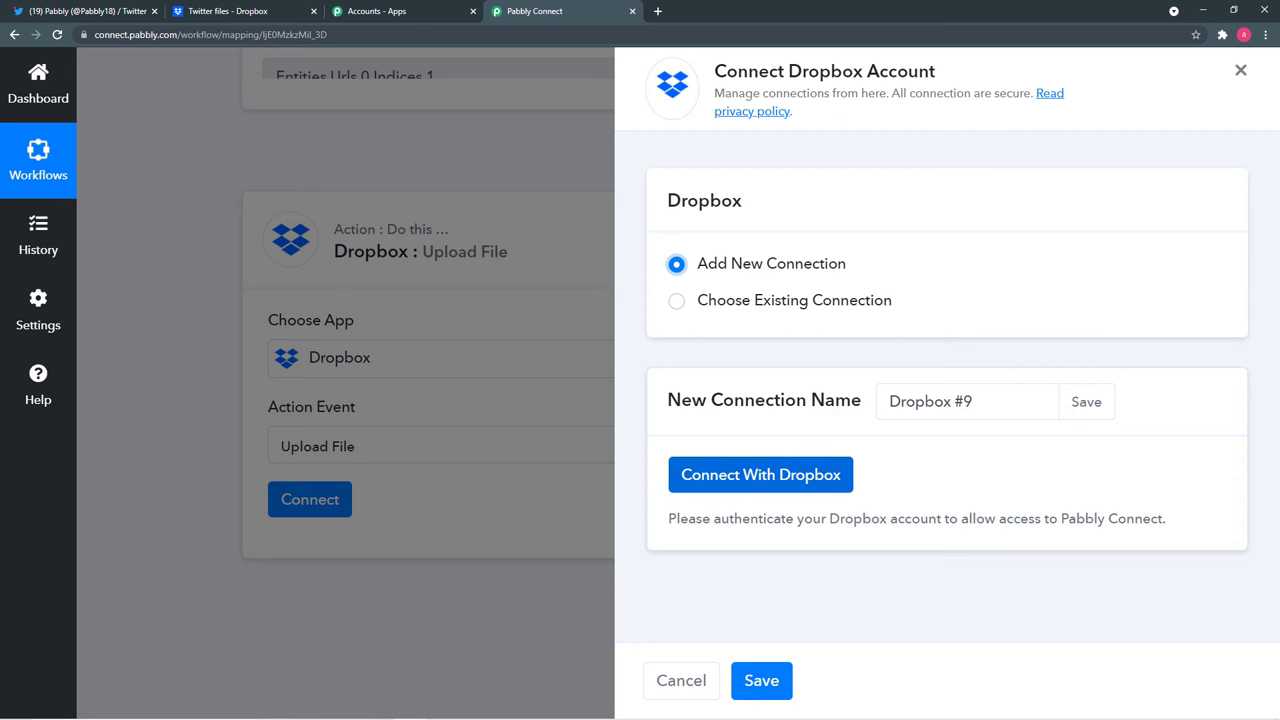
{"action": "left_click", "coordinate": [760, 474]}
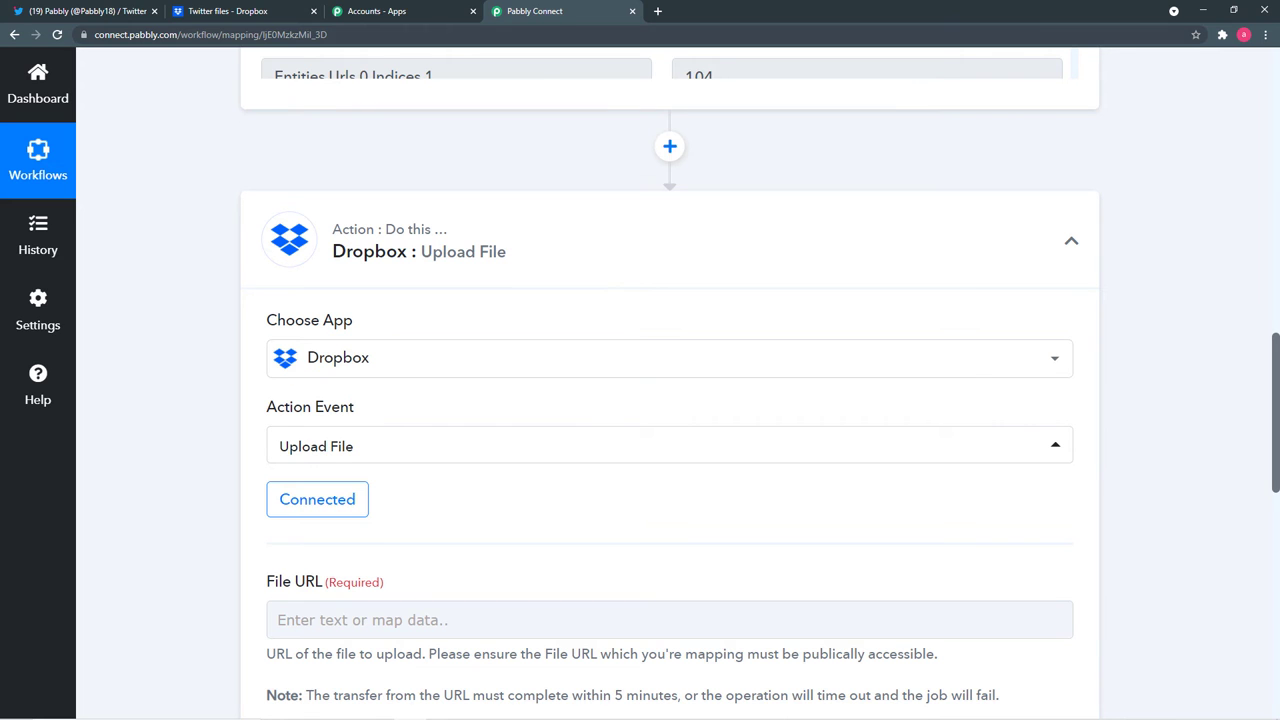
Check the contents of the Twitter files folder in Dropbox and return to the Pabbly Connect workflow.
{"action": "left_click", "coordinate": [240, 11]}
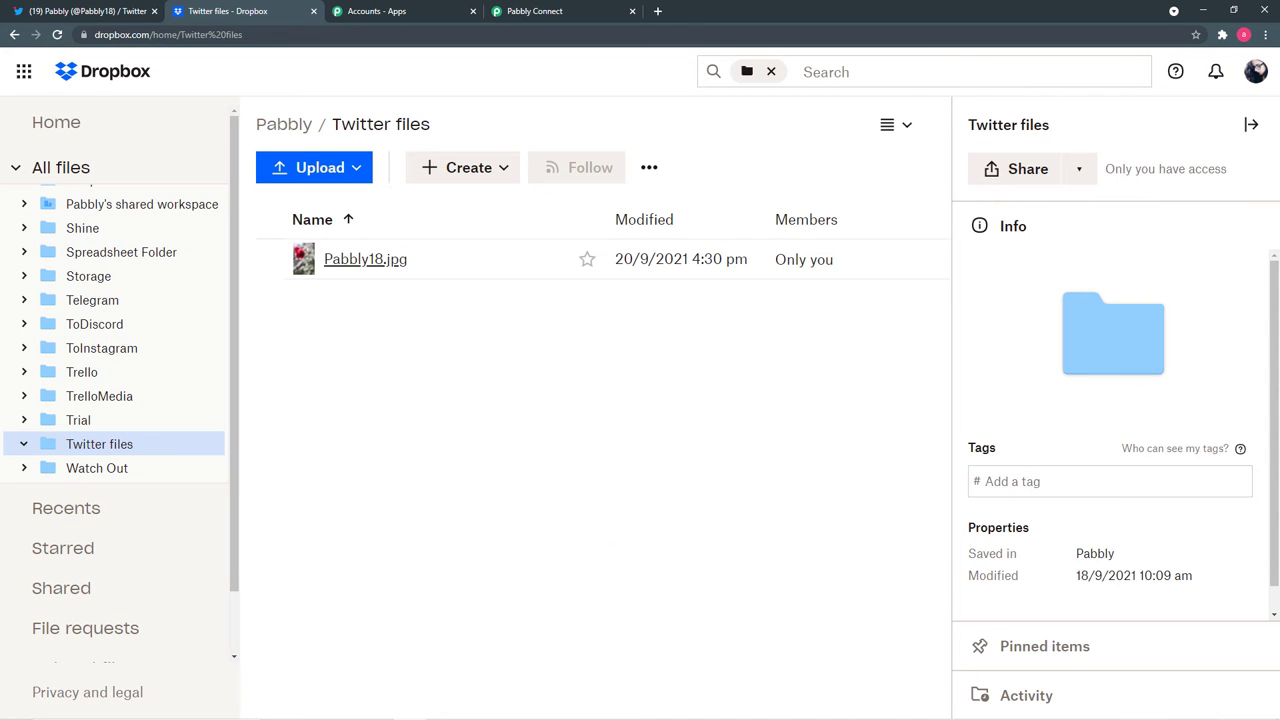
{"action": "key", "text": "ctrl+Tab"}
{"action": "key", "text": "ctrl+Tab"}
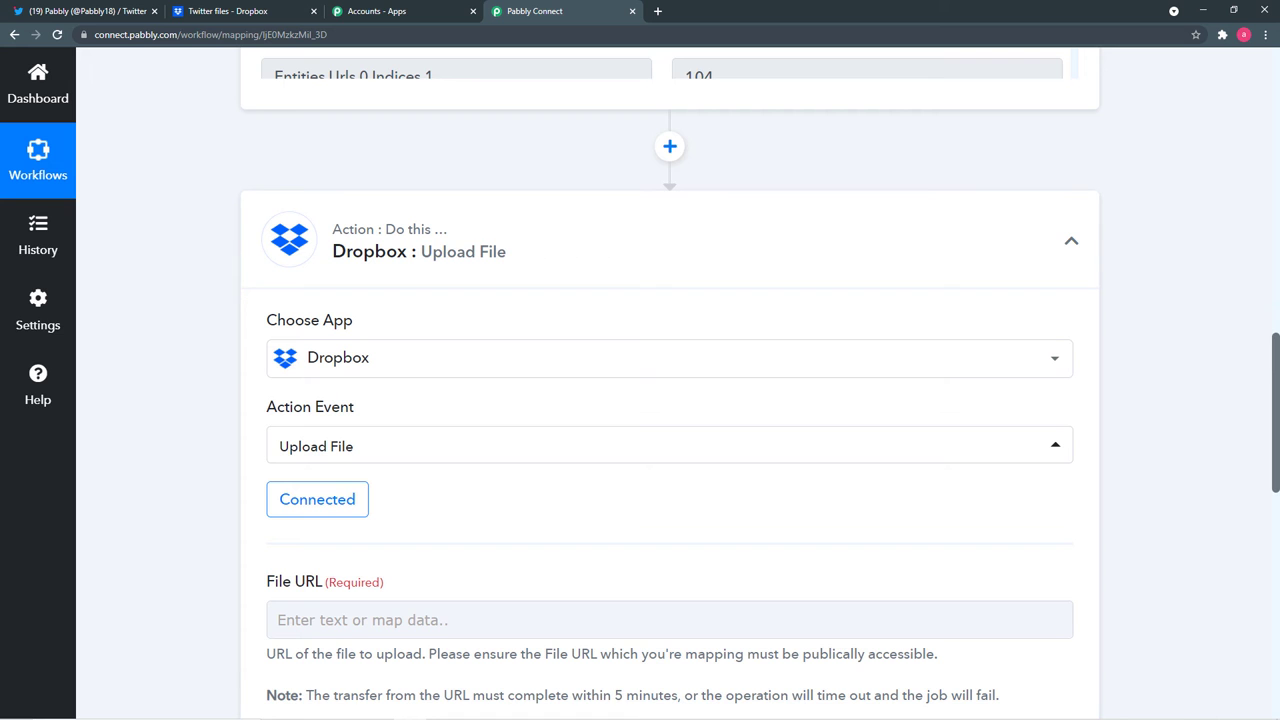
Examine the Dropbox upload fields, open data mapping for File URL, and review the media URL entries in the Twitter trigger's response.
{"action": "scroll", "coordinate": [670, 400], "scroll_direction": "down", "scroll_amount": 2}
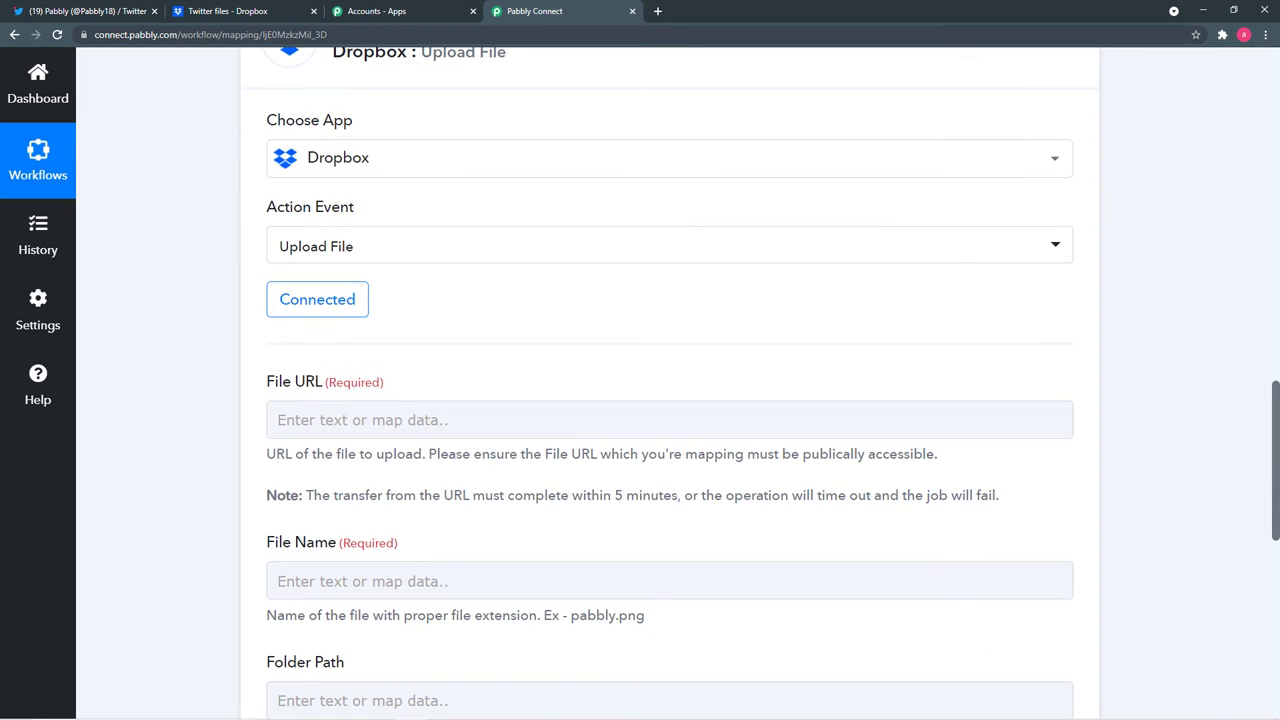
{"action": "scroll", "coordinate": [670, 400], "scroll_direction": "down", "scroll_amount": 1}
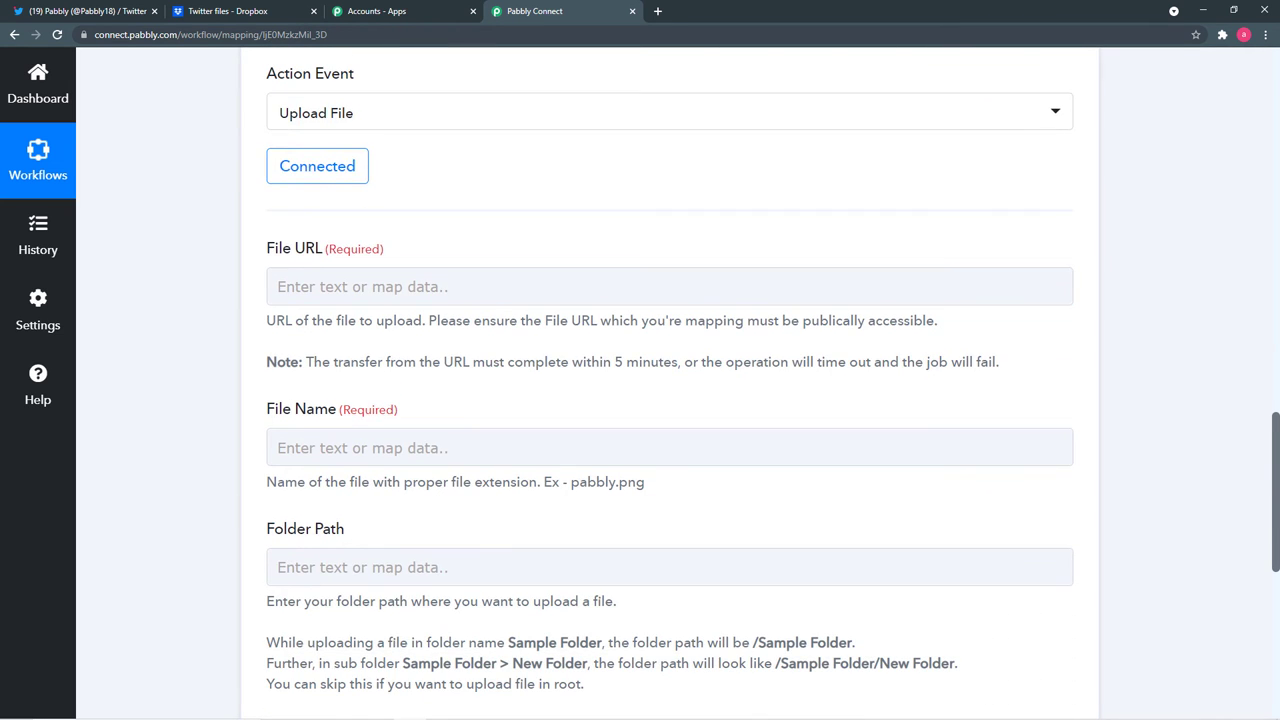
{"action": "left_click", "coordinate": [670, 286]}
{"action": "left_click", "coordinate": [670, 286]}
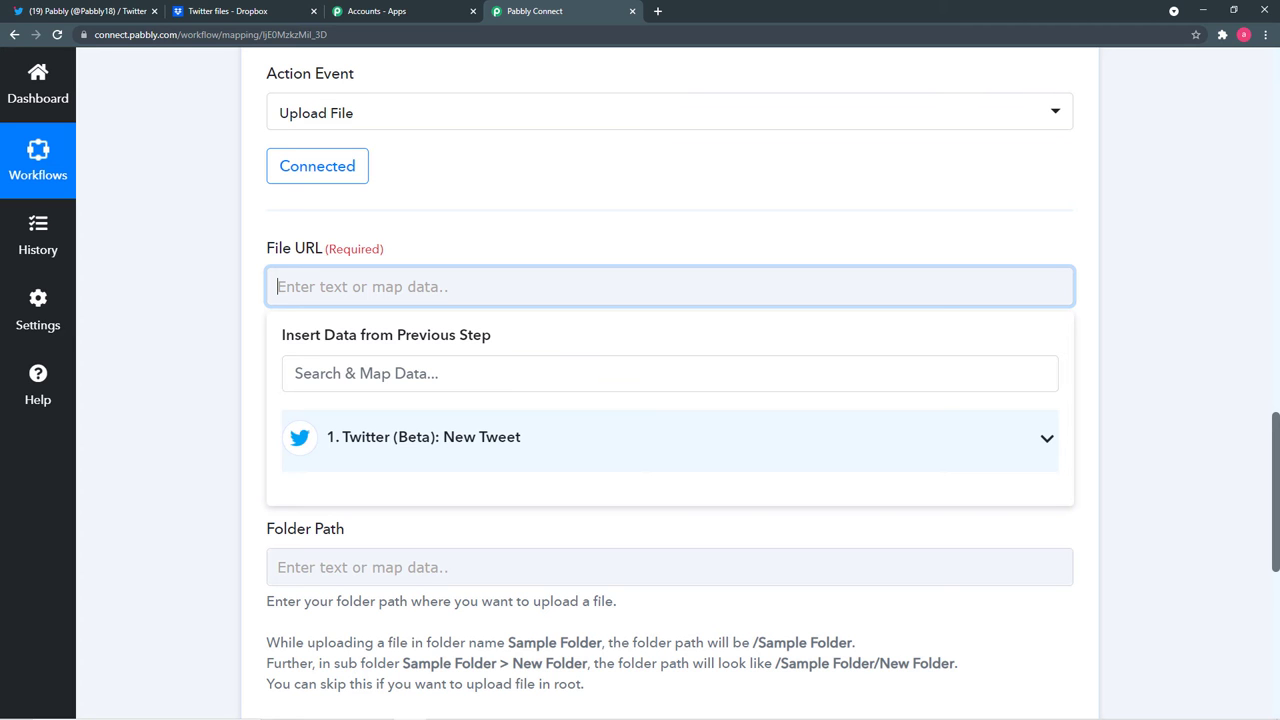
{"action": "scroll", "coordinate": [670, 400], "scroll_direction": "up", "scroll_amount": 1}
{"action": "left_click", "coordinate": [294, 411]}
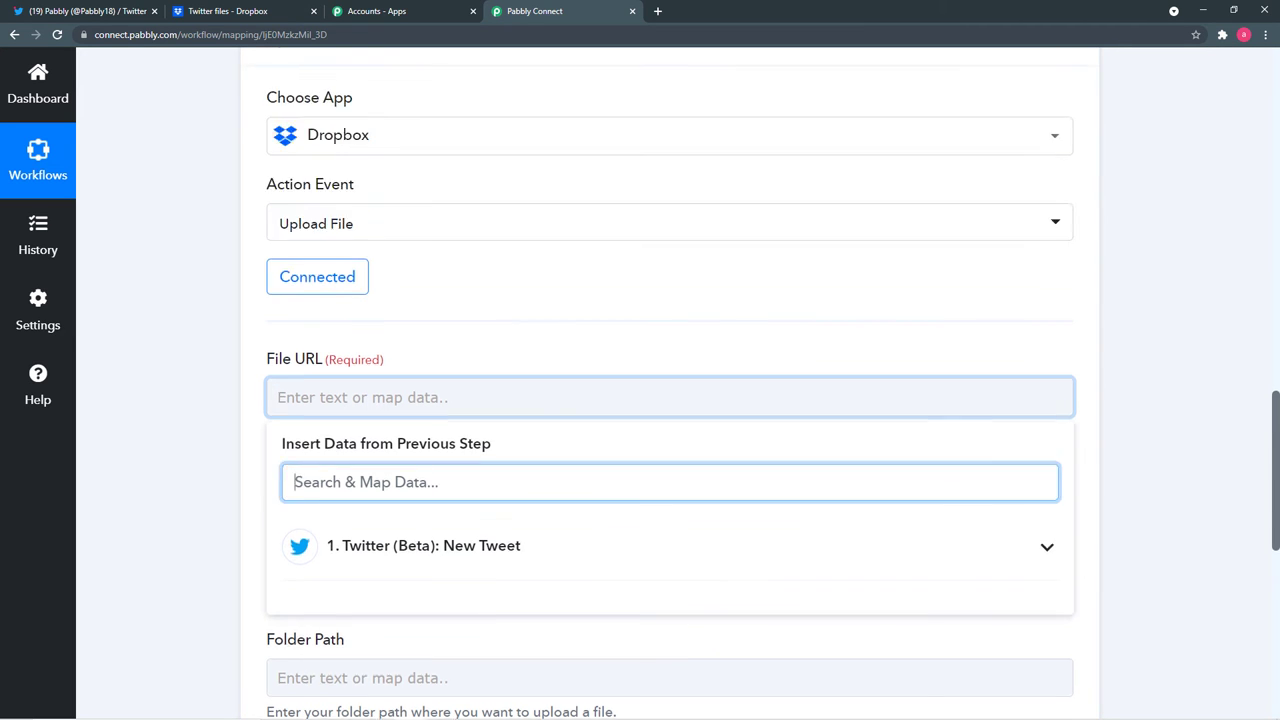
{"action": "scroll", "coordinate": [670, 400], "scroll_direction": "up", "scroll_amount": 10}
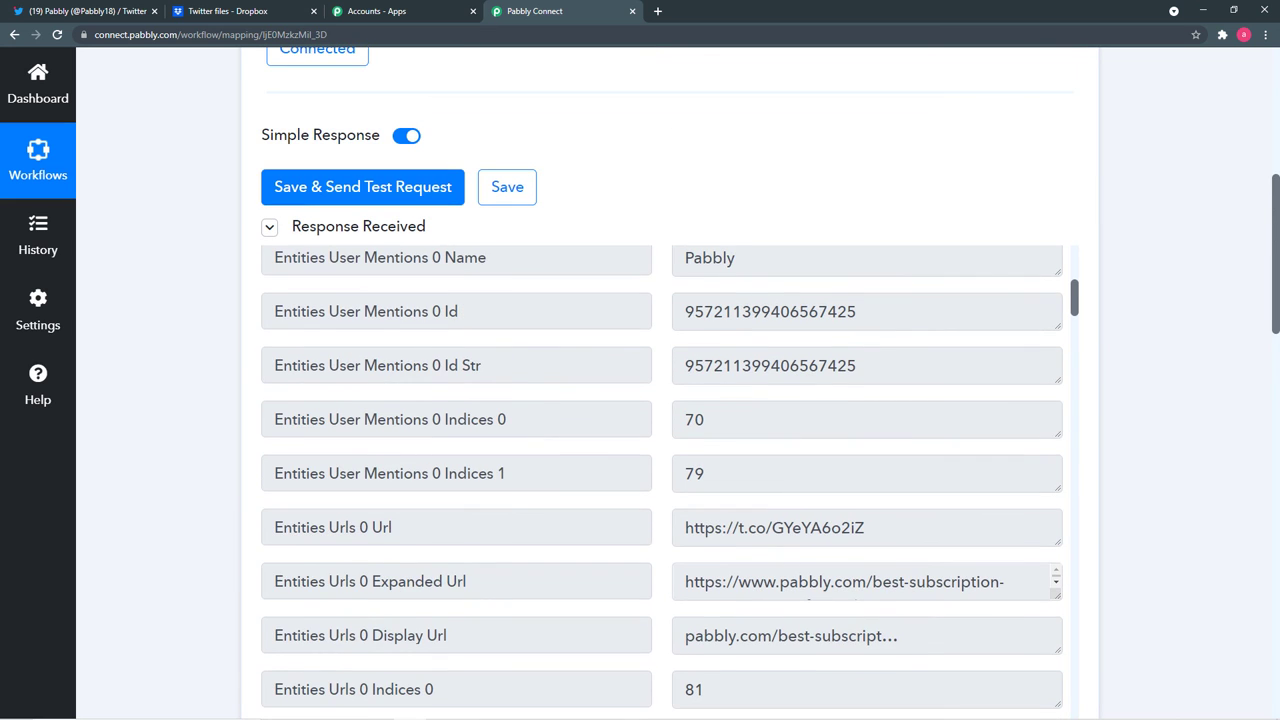
{"action": "scroll", "coordinate": [670, 480], "scroll_direction": "up", "scroll_amount": 3}
{"action": "scroll", "coordinate": [670, 480], "scroll_direction": "down", "scroll_amount": 5}
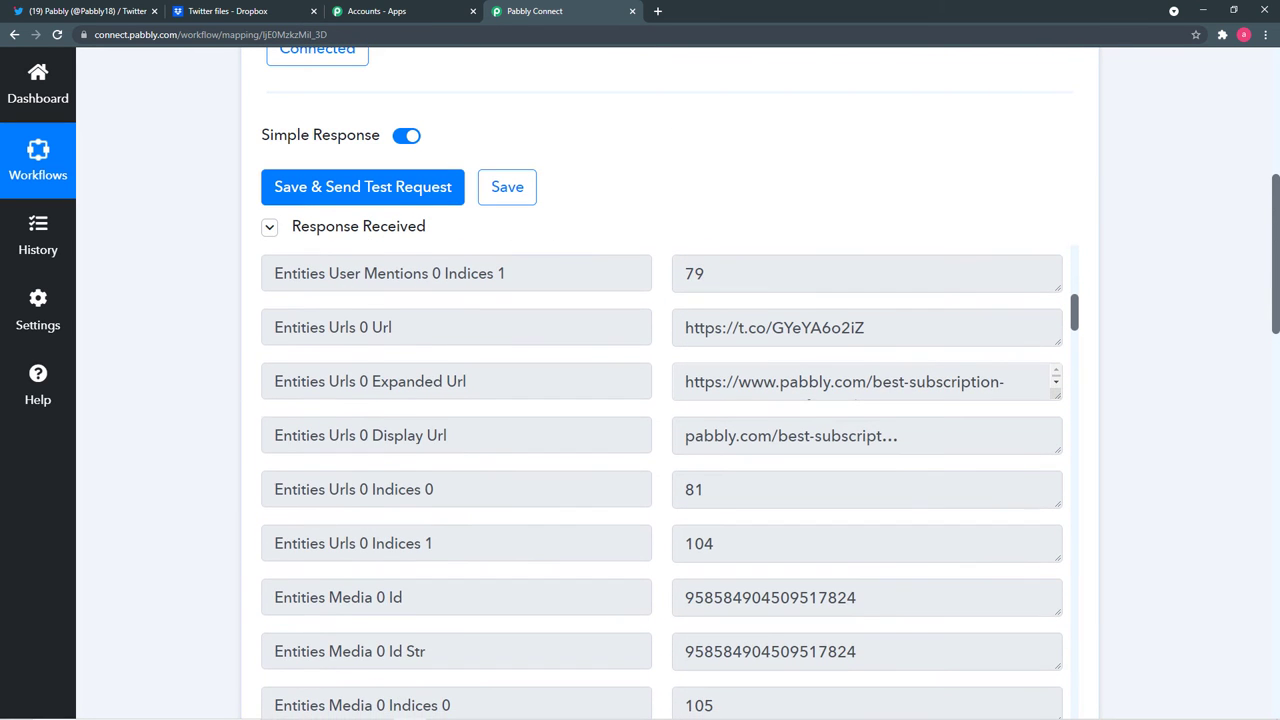
{"action": "scroll", "coordinate": [670, 480], "scroll_direction": "down", "scroll_amount": 1}
{"action": "scroll", "coordinate": [670, 480], "scroll_direction": "down", "scroll_amount": 2}
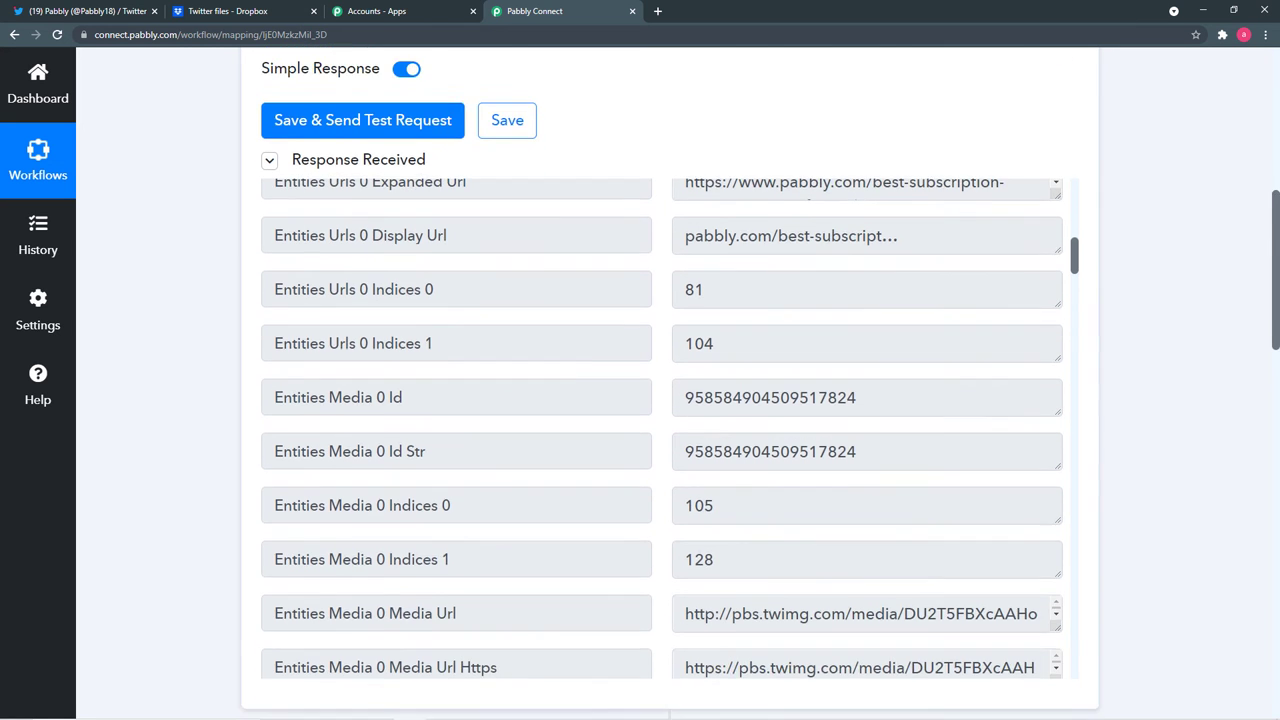
{"action": "scroll", "coordinate": [670, 480], "scroll_direction": "down", "scroll_amount": 10}
Map the Dropbox action's File URL to Entities Media 0 Media Url from the New Tweet data.
{"action": "left_click", "coordinate": [670, 486]}
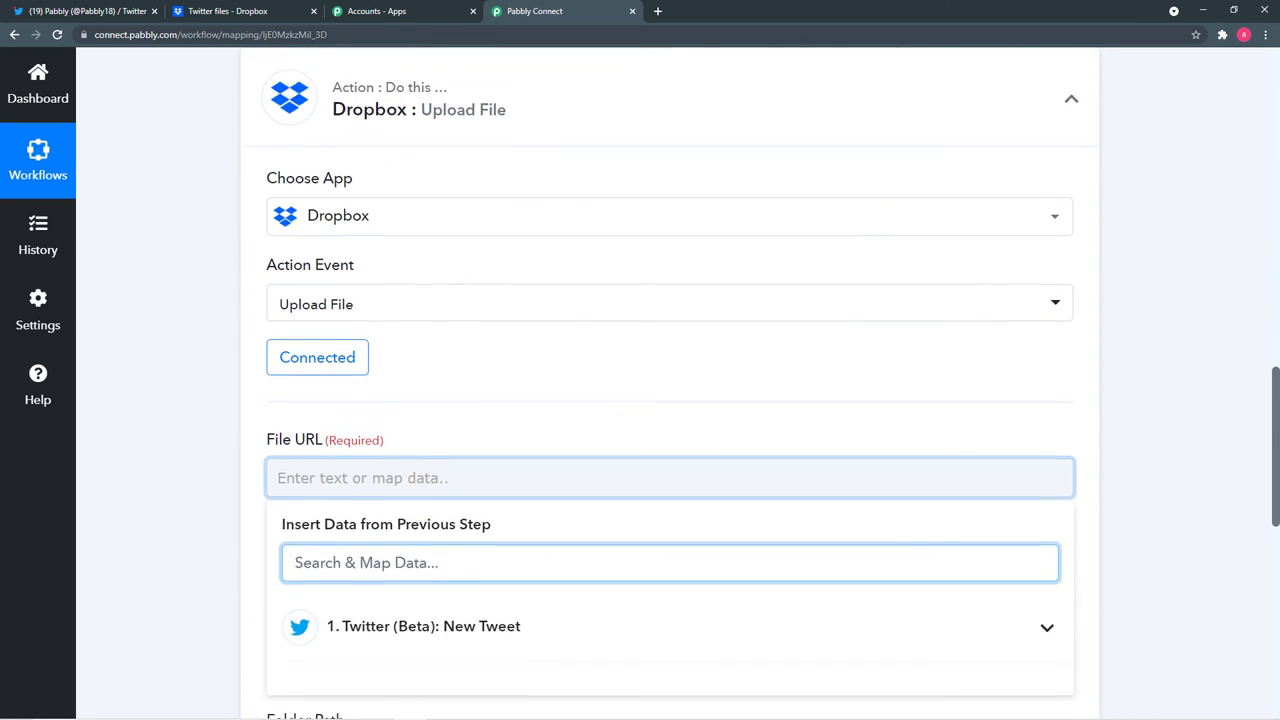
{"action": "scroll", "coordinate": [670, 486], "scroll_direction": "down", "scroll_amount": 1}
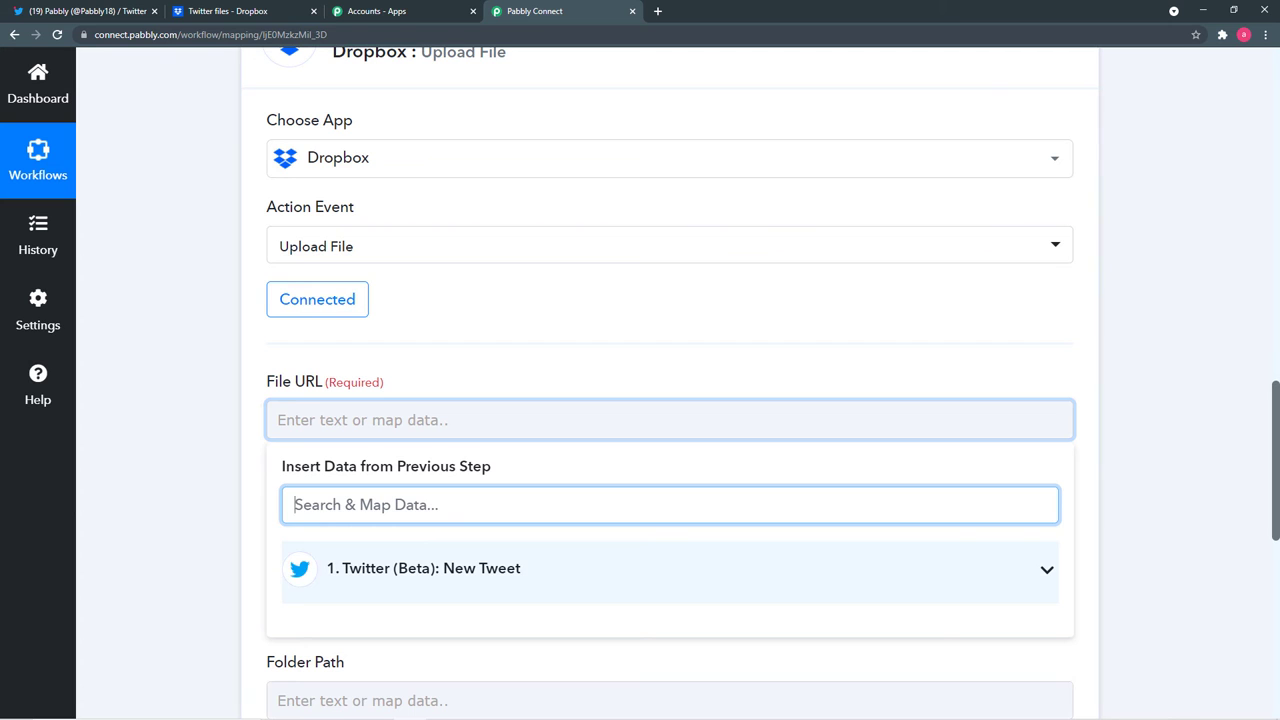
{"action": "scroll", "coordinate": [670, 560], "scroll_direction": "down", "scroll_amount": 2}
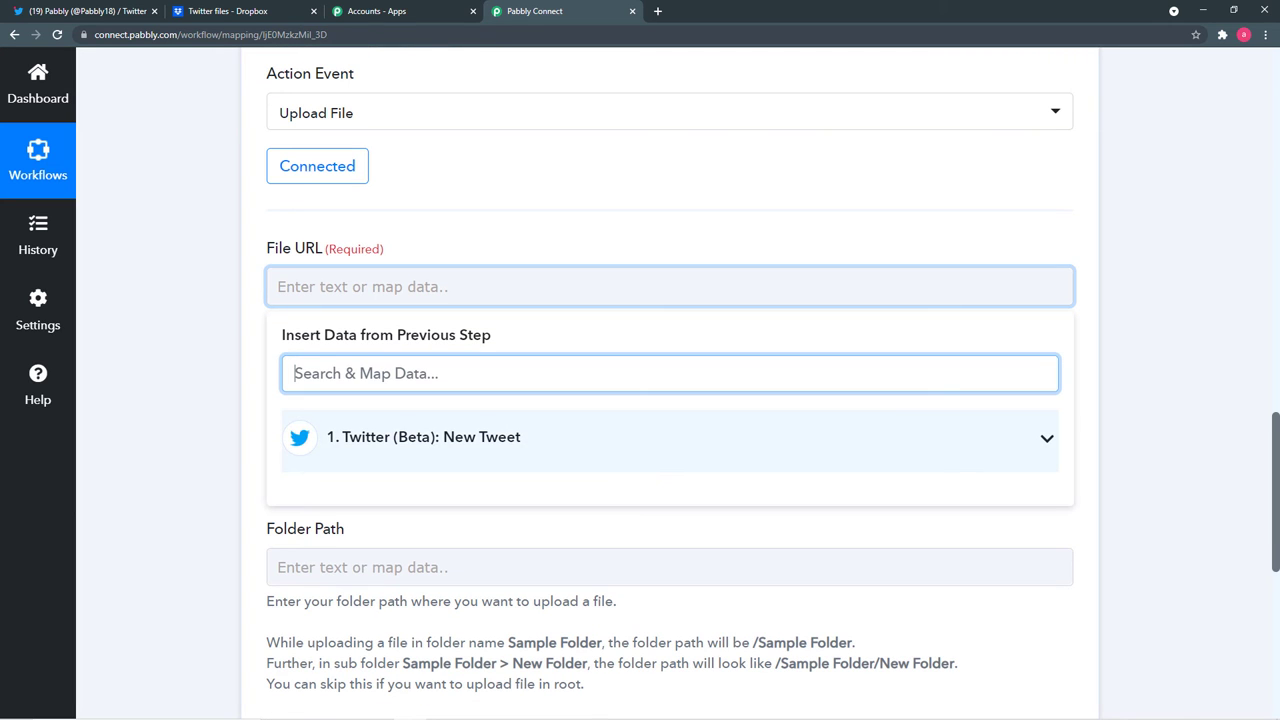
{"action": "left_click", "coordinate": [670, 440]}
{"action": "scroll", "coordinate": [670, 563], "scroll_direction": "down", "scroll_amount": 3}
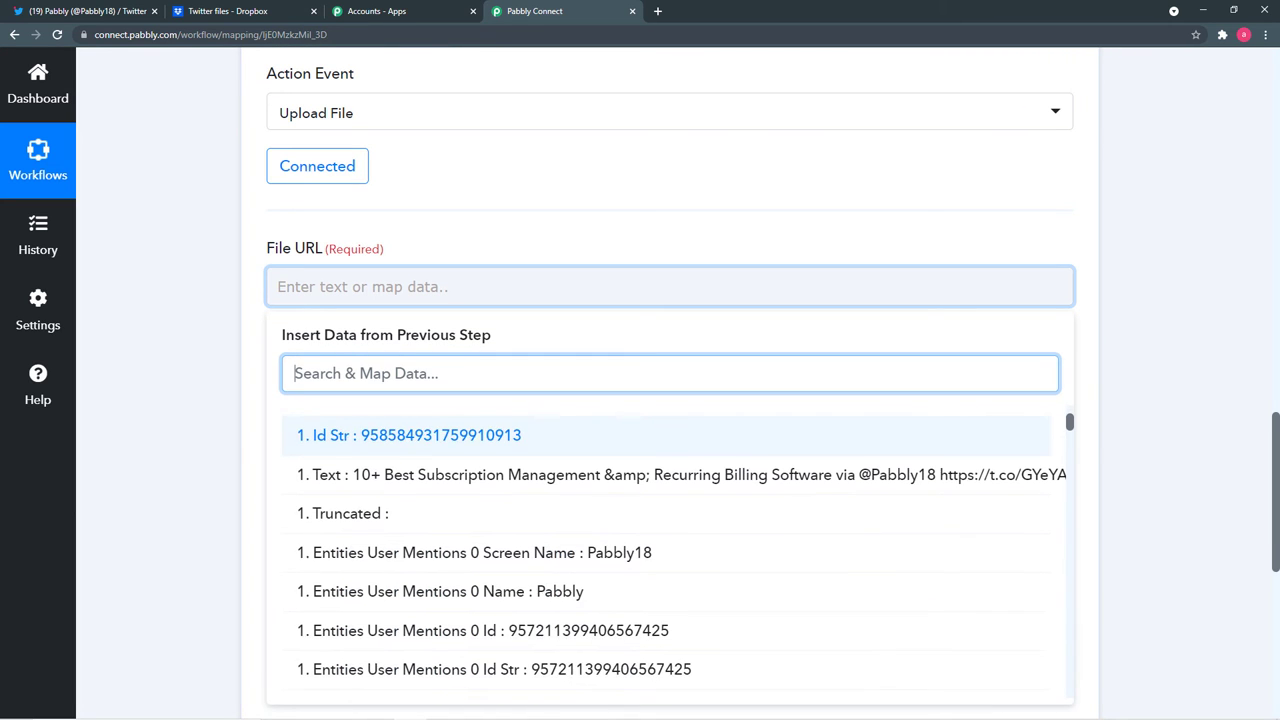
{"action": "scroll", "coordinate": [670, 558], "scroll_direction": "down", "scroll_amount": 3}
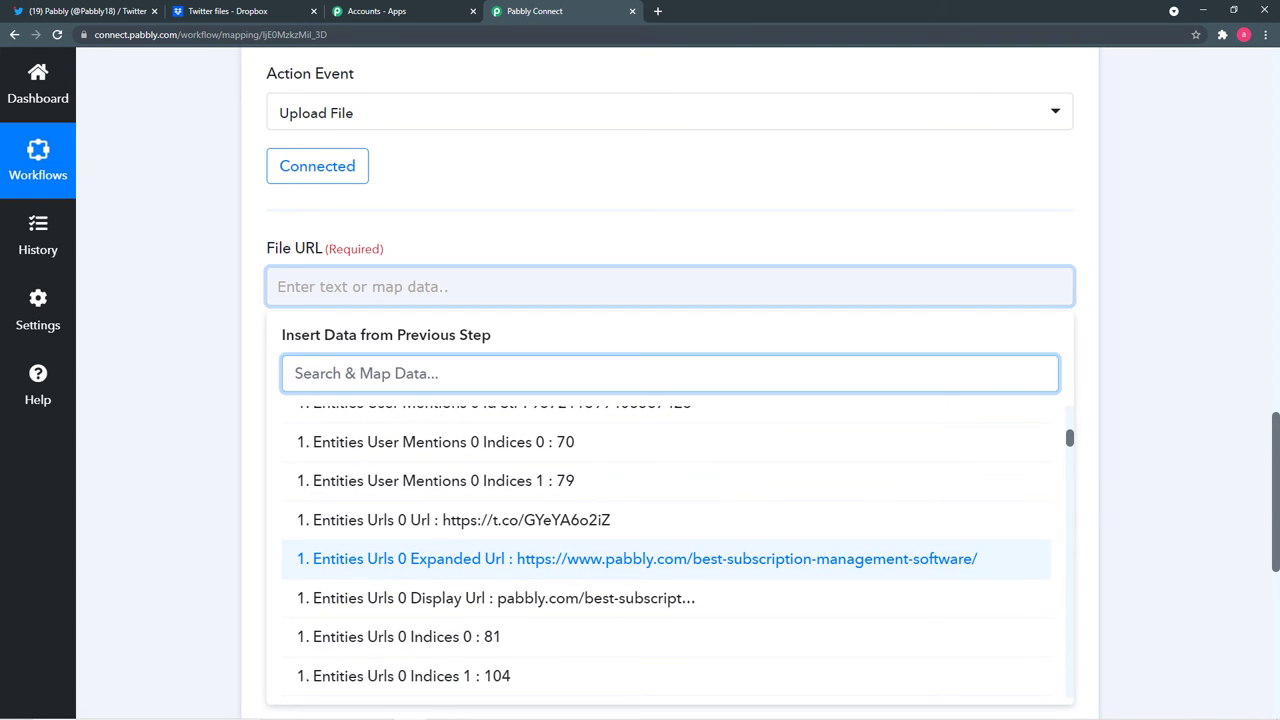
{"action": "scroll", "coordinate": [600, 545], "scroll_direction": "down", "scroll_amount": 4}
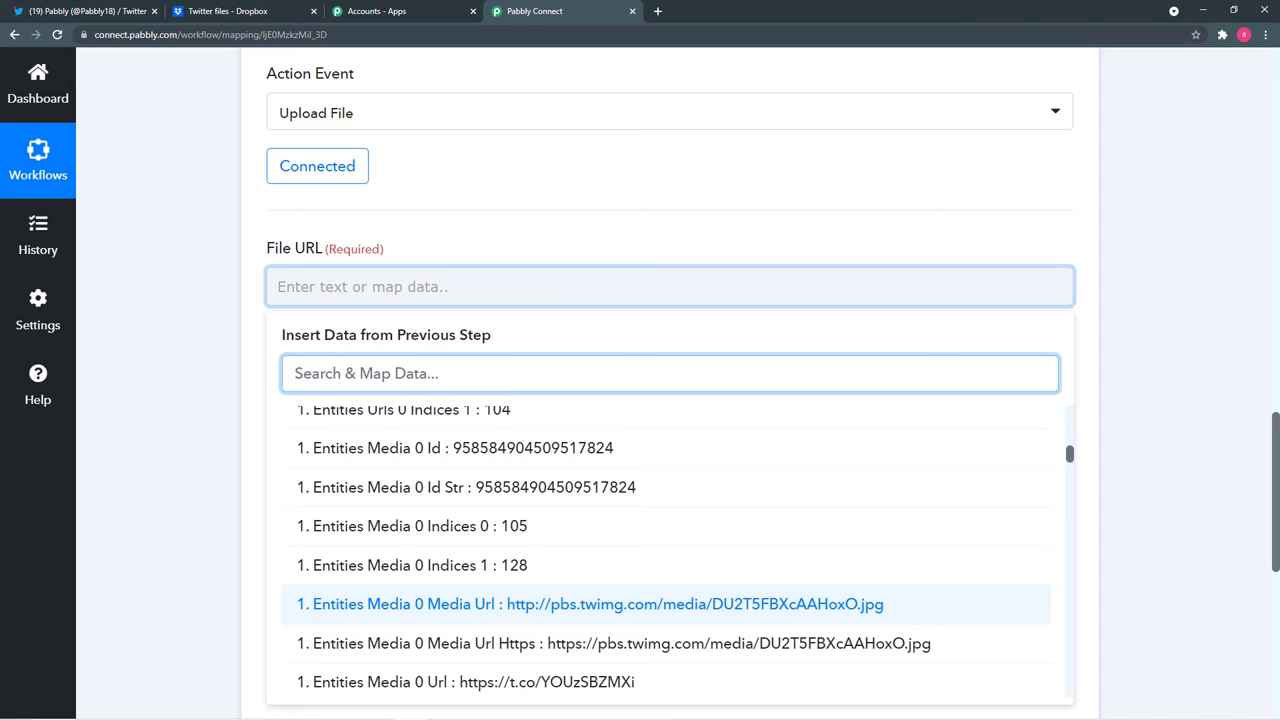
{"action": "left_click", "coordinate": [590, 604]}
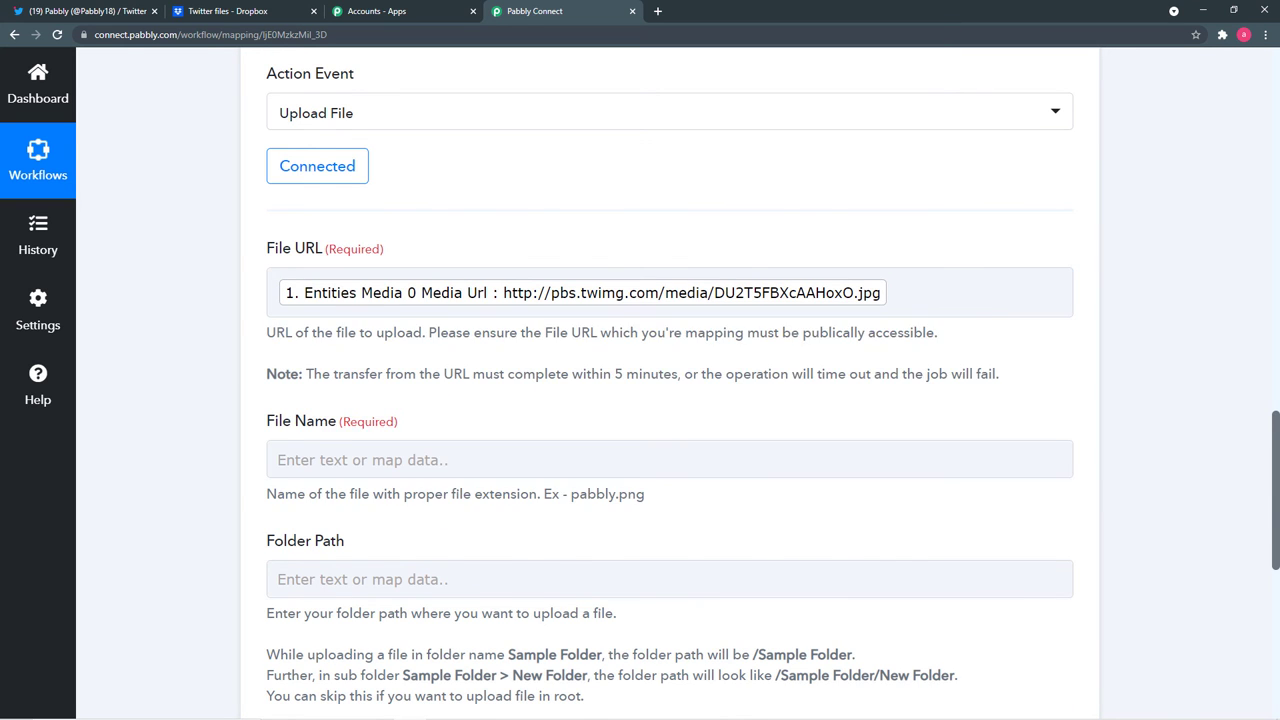
Set File Name to the mapped Entities User Mentions 0 Screen Name value followed by the extension .png.
{"action": "scroll", "coordinate": [670, 400], "scroll_direction": "down", "scroll_amount": 1}
{"action": "left_click", "coordinate": [670, 354]}
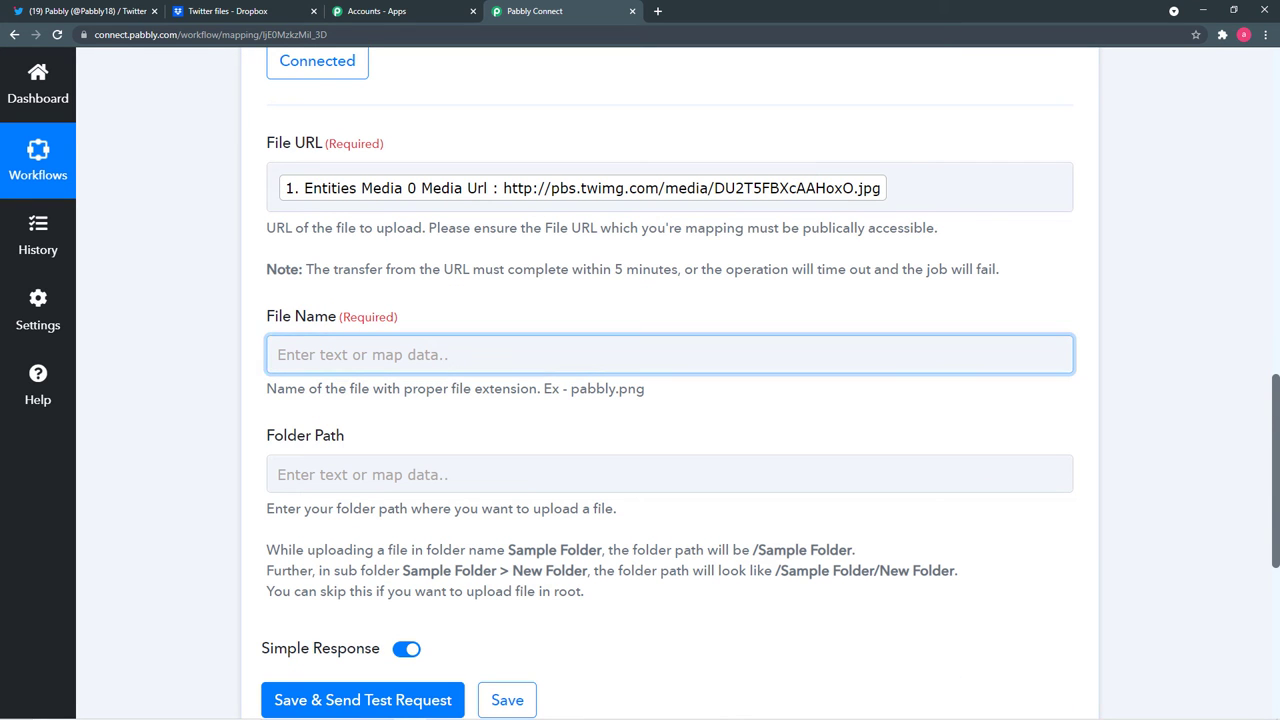
{"action": "scroll", "coordinate": [670, 400], "scroll_direction": "down", "scroll_amount": 2}
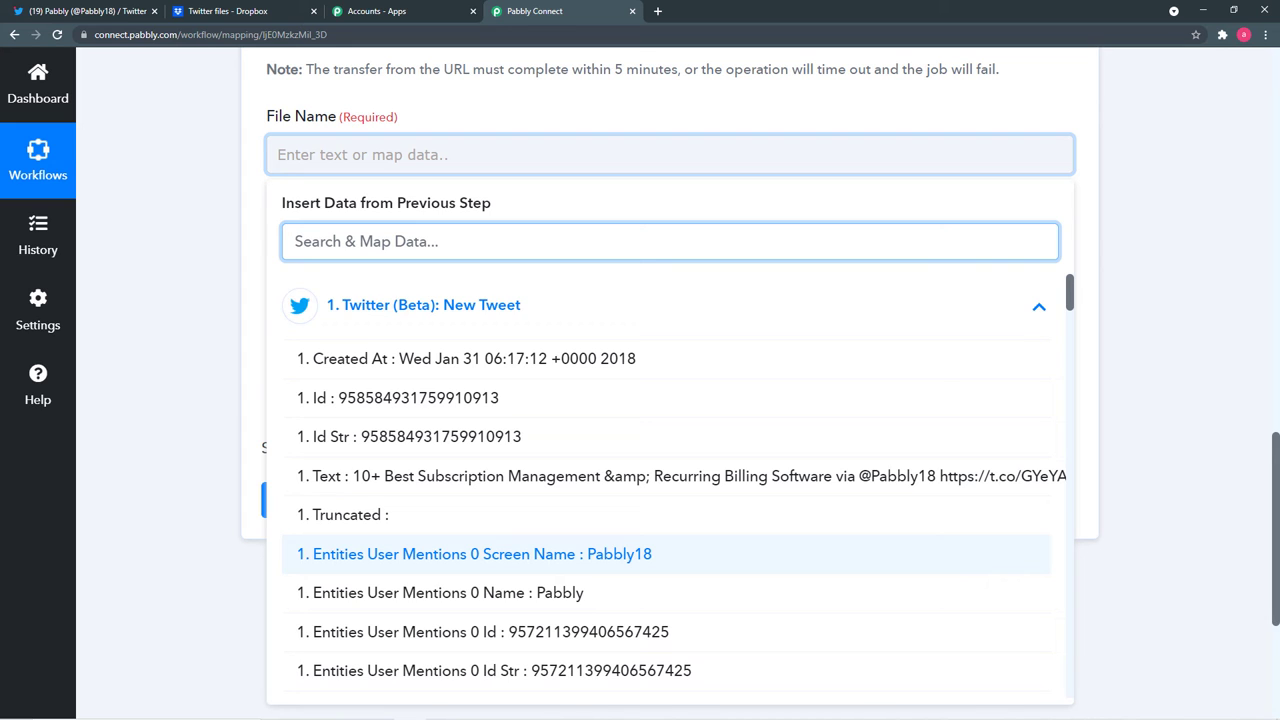
{"action": "key", "text": "Escape"}
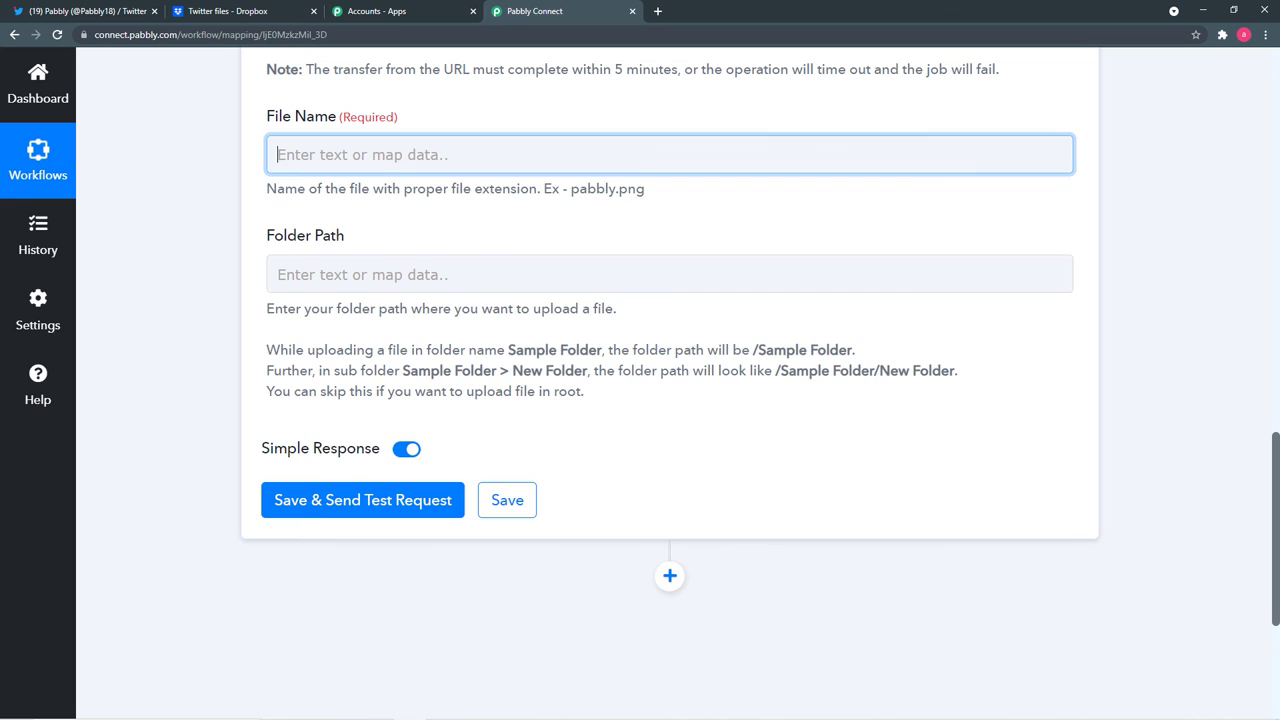
{"action": "scroll", "coordinate": [670, 475], "scroll_direction": "down", "scroll_amount": 3}
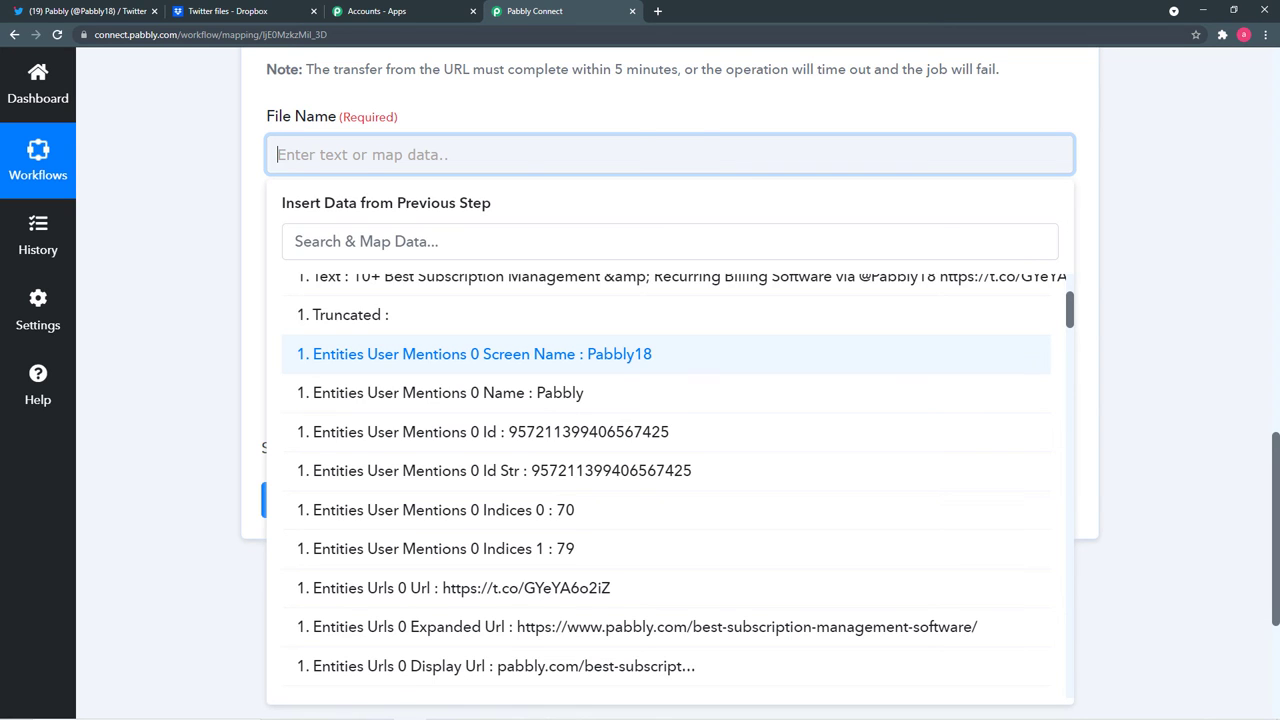
{"action": "left_click", "coordinate": [475, 354]}
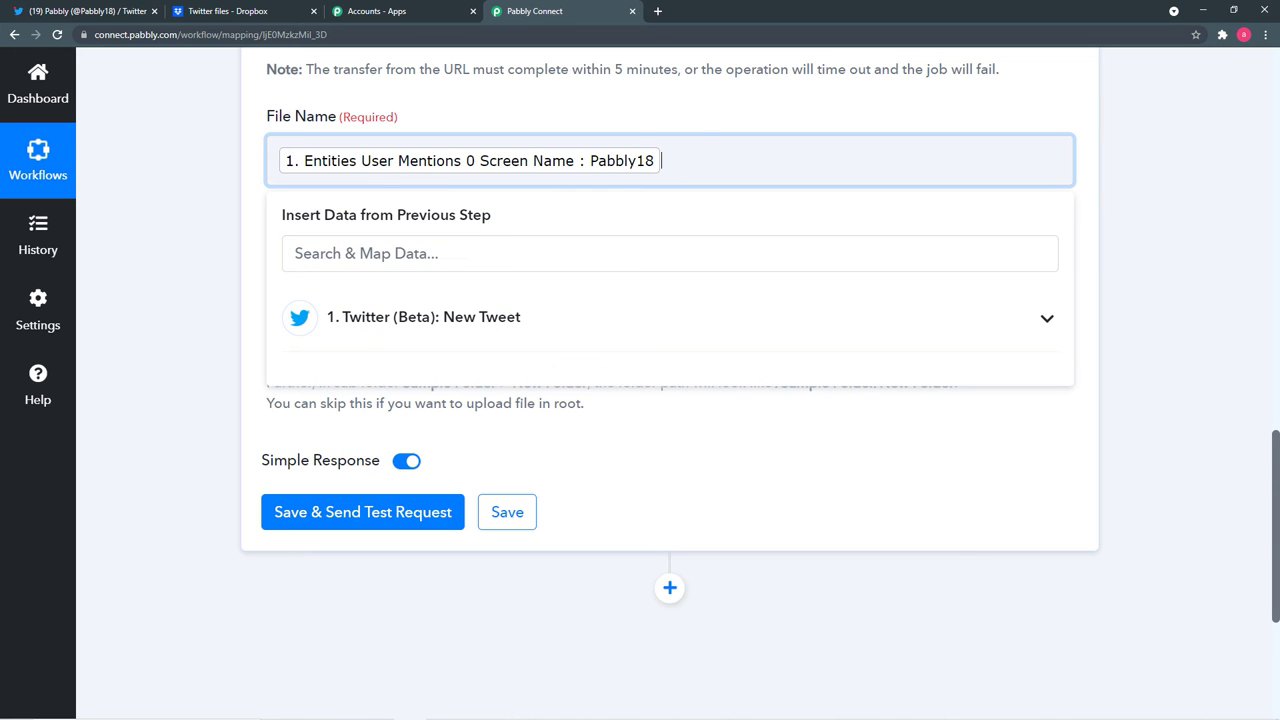
{"action": "type", "text": ".png"}
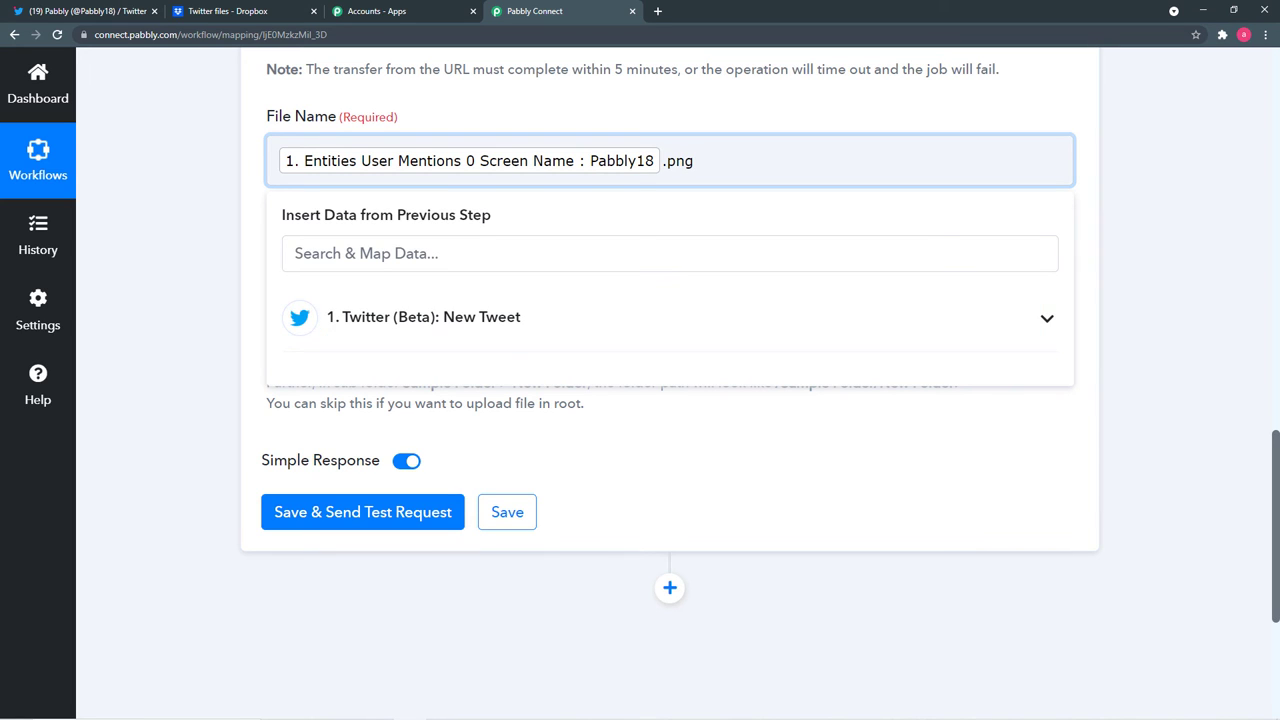
{"action": "key", "text": "Escape"}
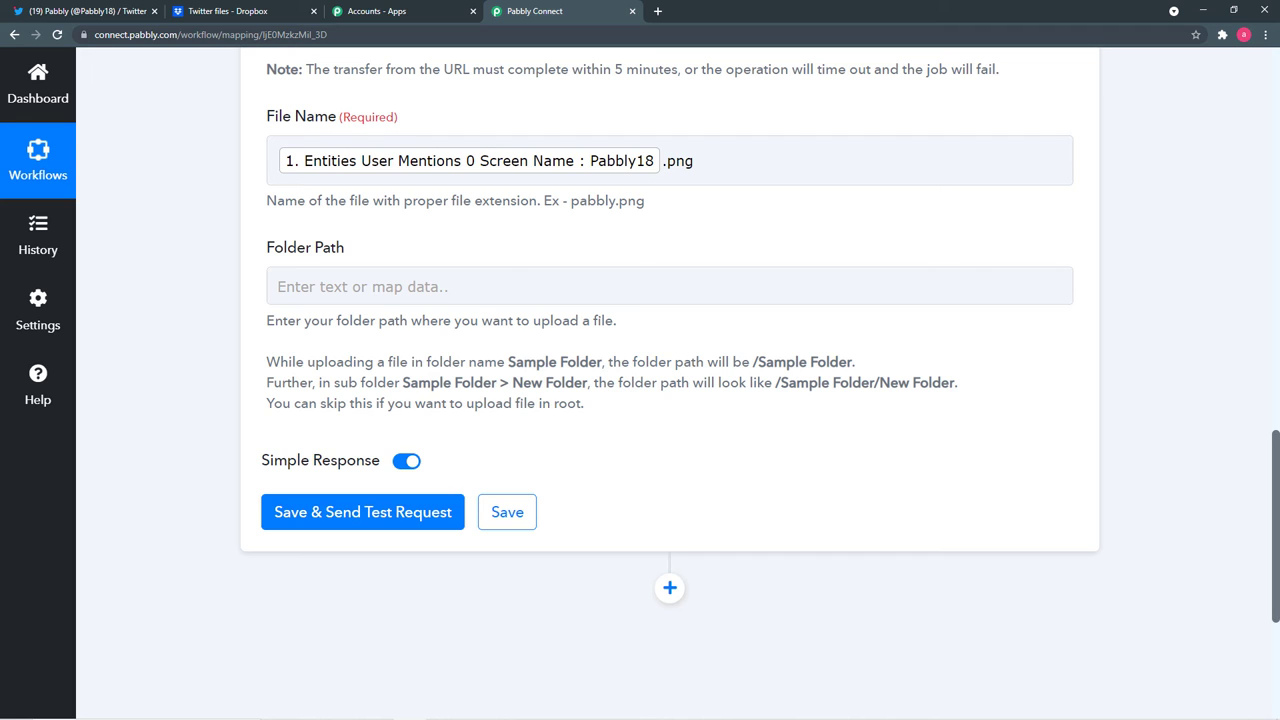
Copy the Twitter files folder path from Dropbox and set the upload action's Folder Path to /Twitter files.
{"action": "left_click", "coordinate": [228, 11]}
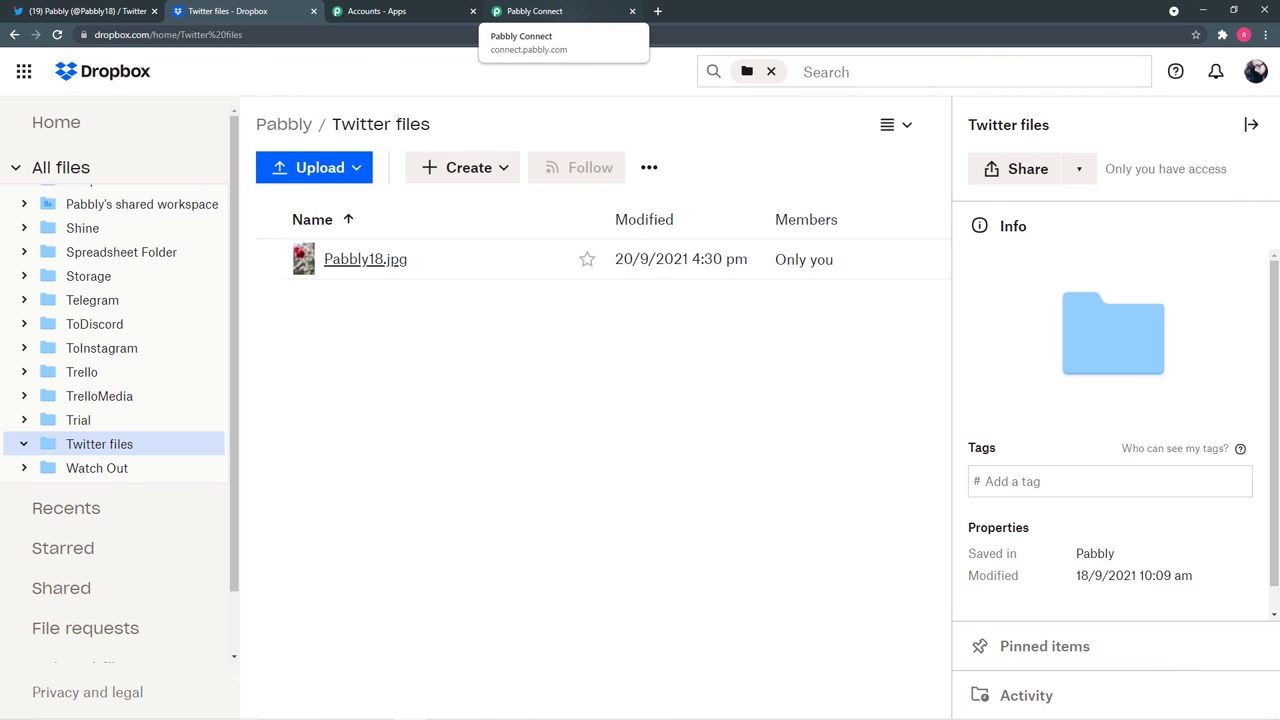
{"action": "left_click", "coordinate": [540, 11]}
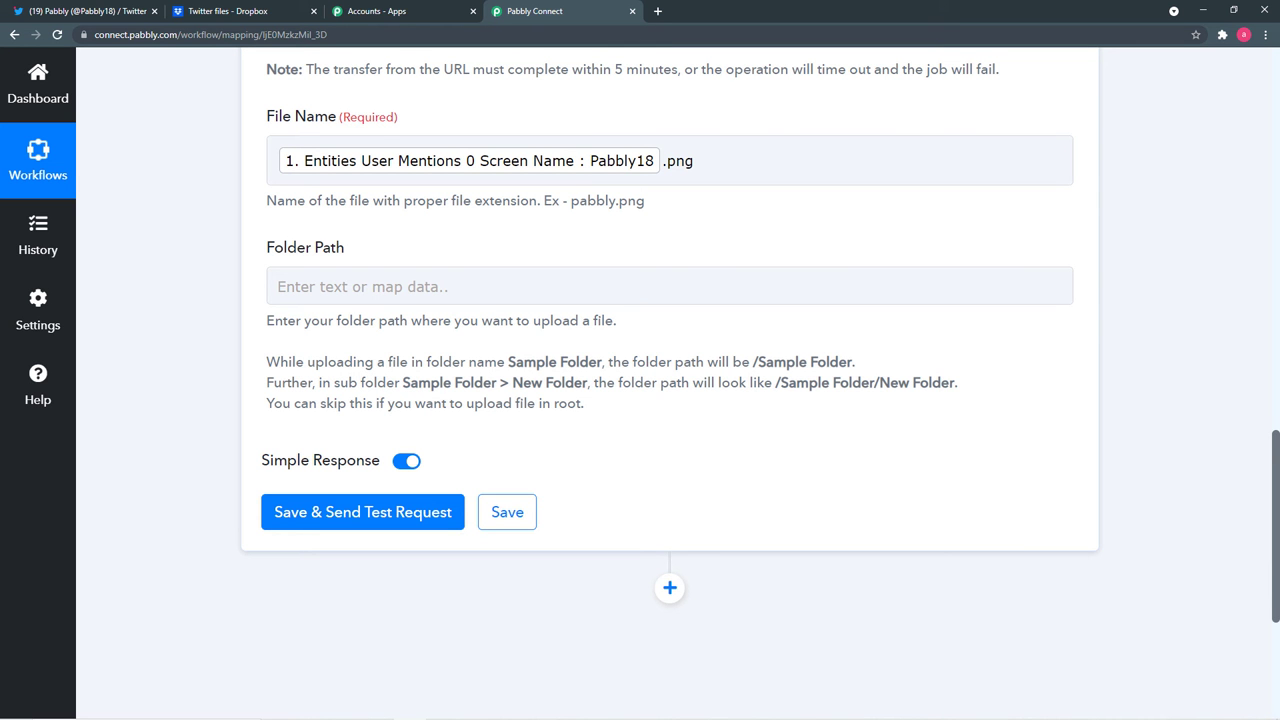
{"action": "left_click", "coordinate": [669, 286]}
{"action": "type", "text": "/"}
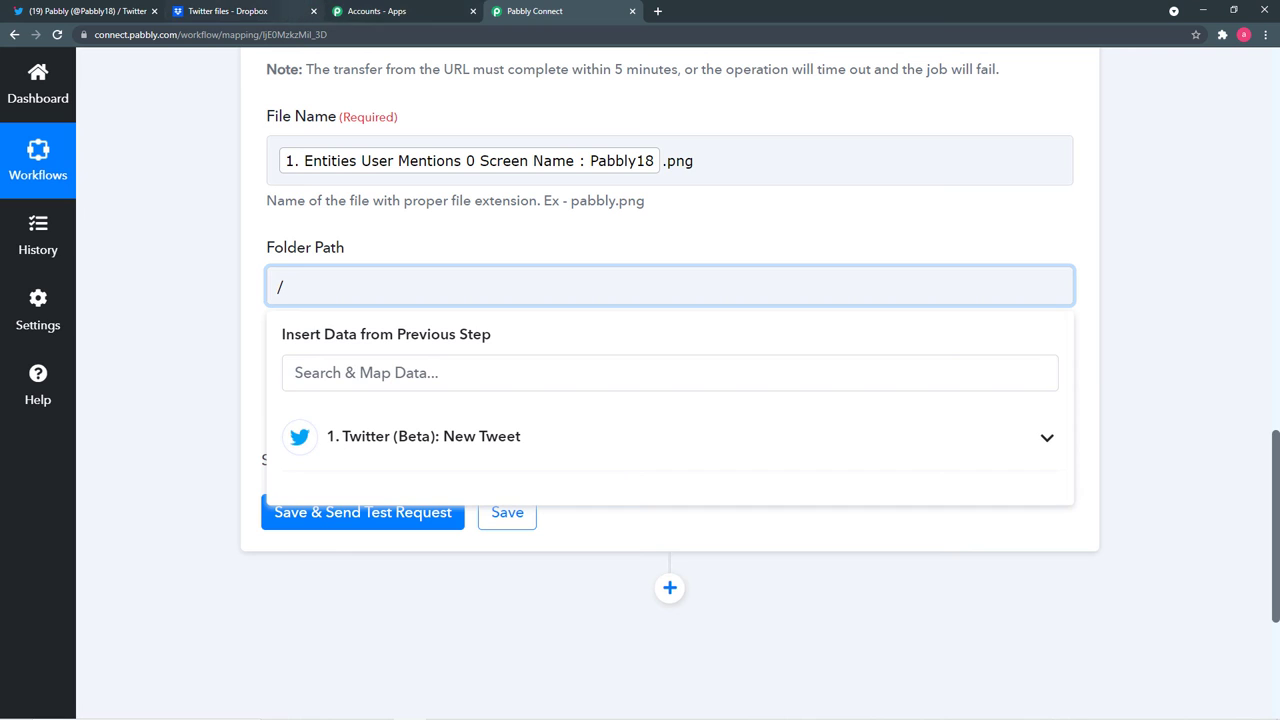
{"action": "left_click", "coordinate": [228, 11]}
{"action": "left_click_drag", "start_coordinate": [317, 124], "coordinate": [430, 124]}
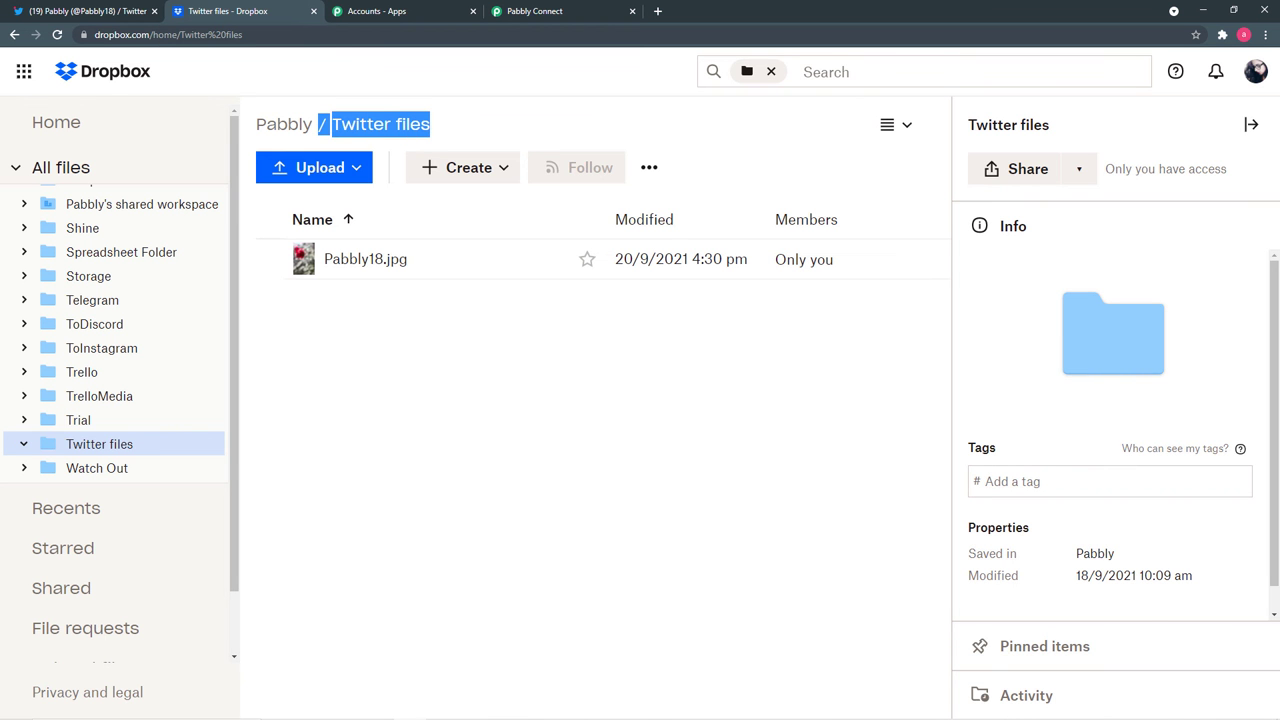
{"action": "right_click", "coordinate": [424, 128]}
{"action": "left_click", "coordinate": [445, 140]}
{"action": "left_click", "coordinate": [535, 11]}
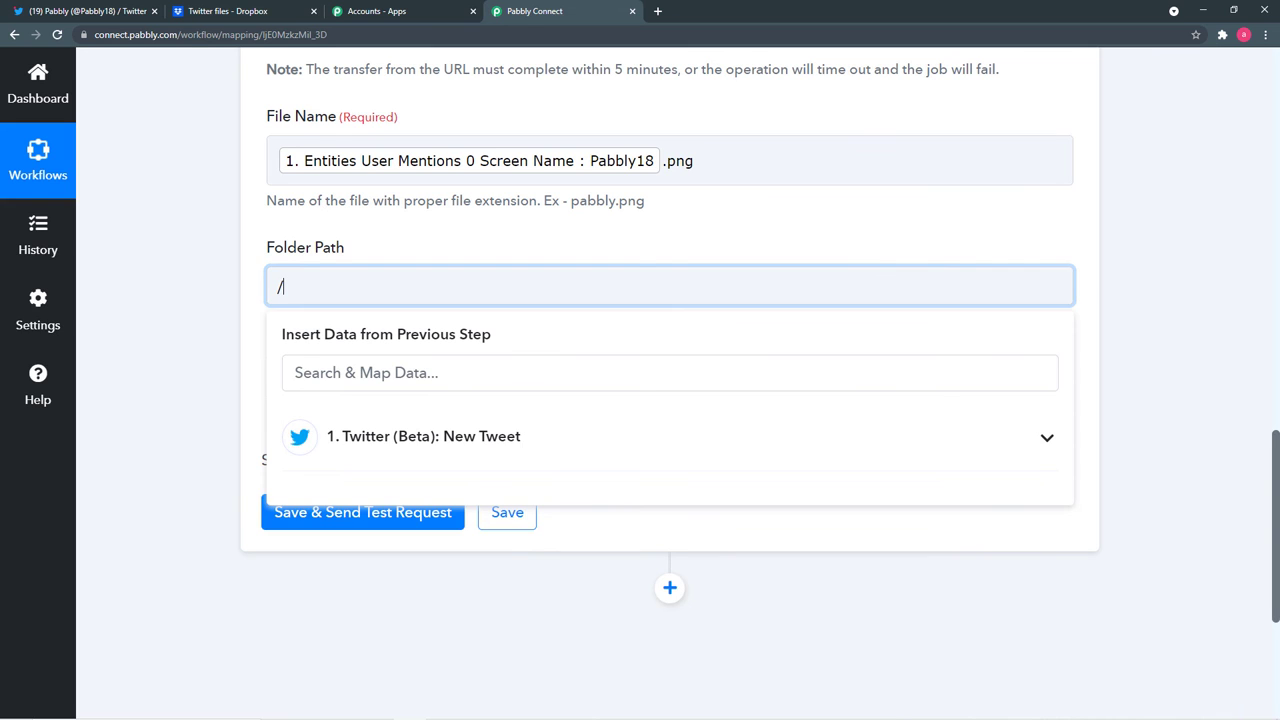
{"action": "key", "text": "ctrl+v"}
{"action": "key", "text": "Home"}
{"action": "key", "text": "Right"}
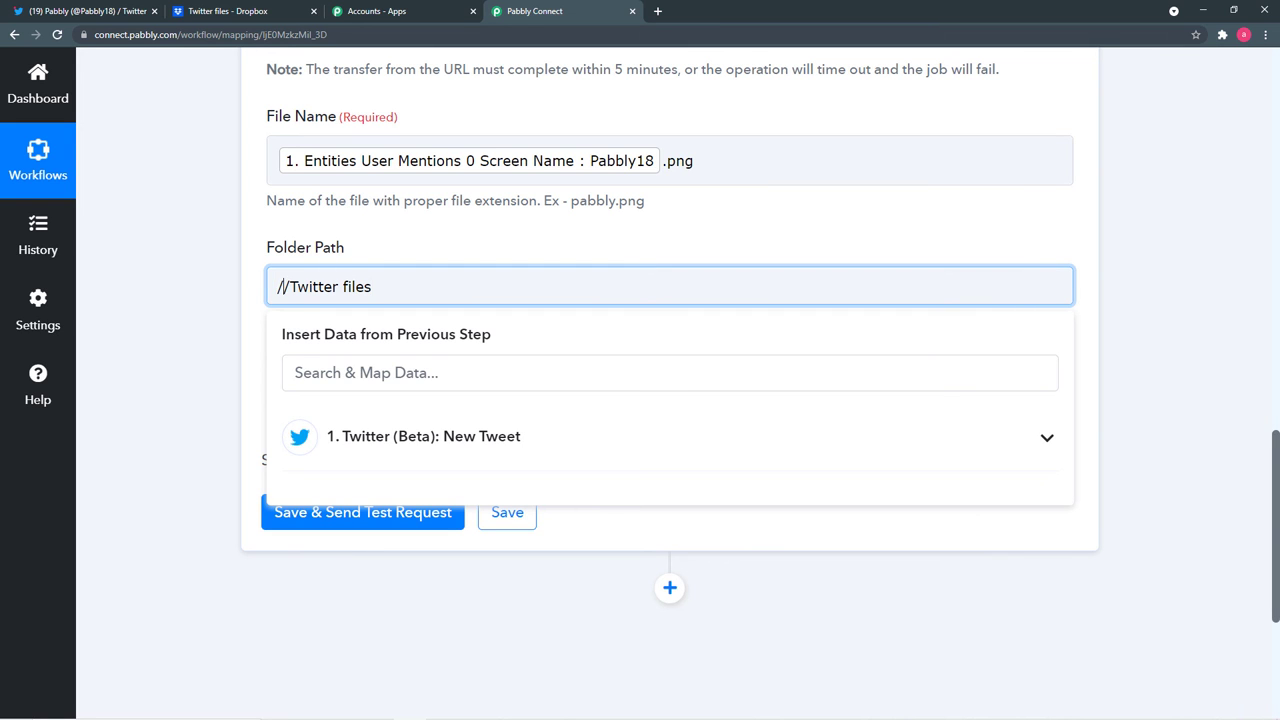
{"action": "key", "text": "BackSpace"}
{"action": "key", "text": "Tab"}
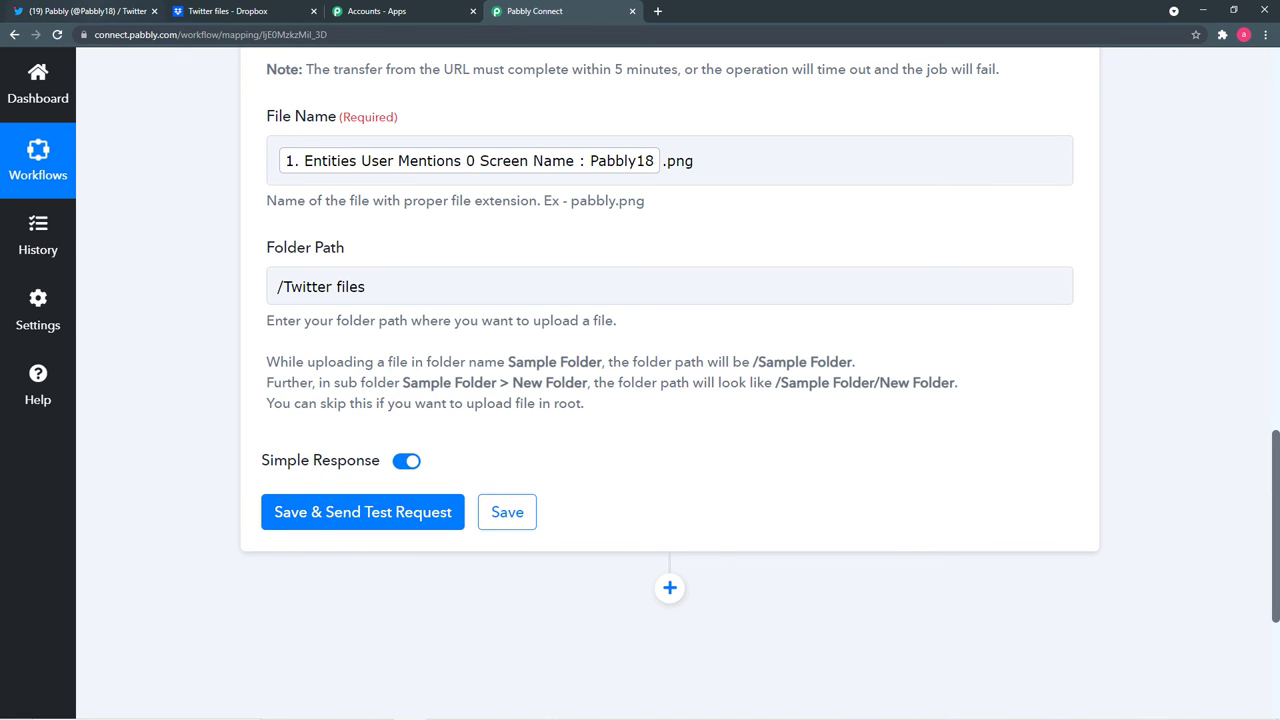
Recheck the original tweet and the mapped upload fields, and save and send the Dropbox action's test request.
{"action": "left_click", "coordinate": [85, 11]}
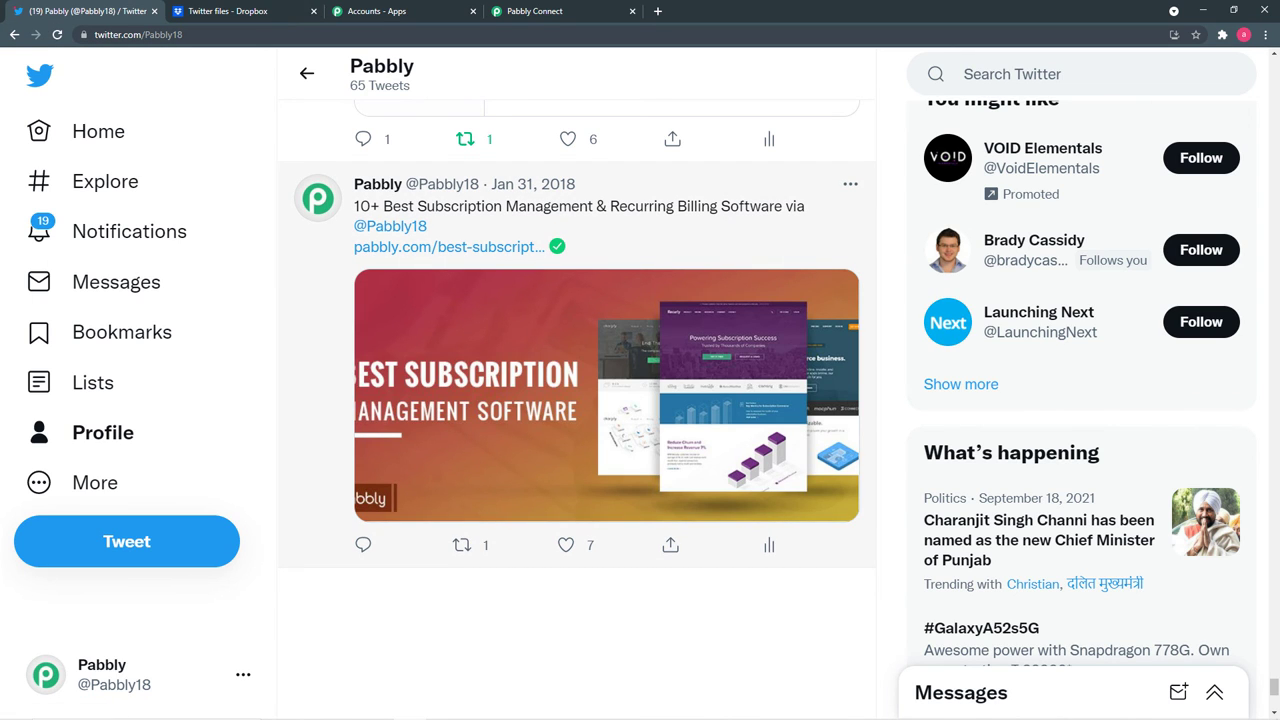
{"action": "left_click", "coordinate": [540, 11]}
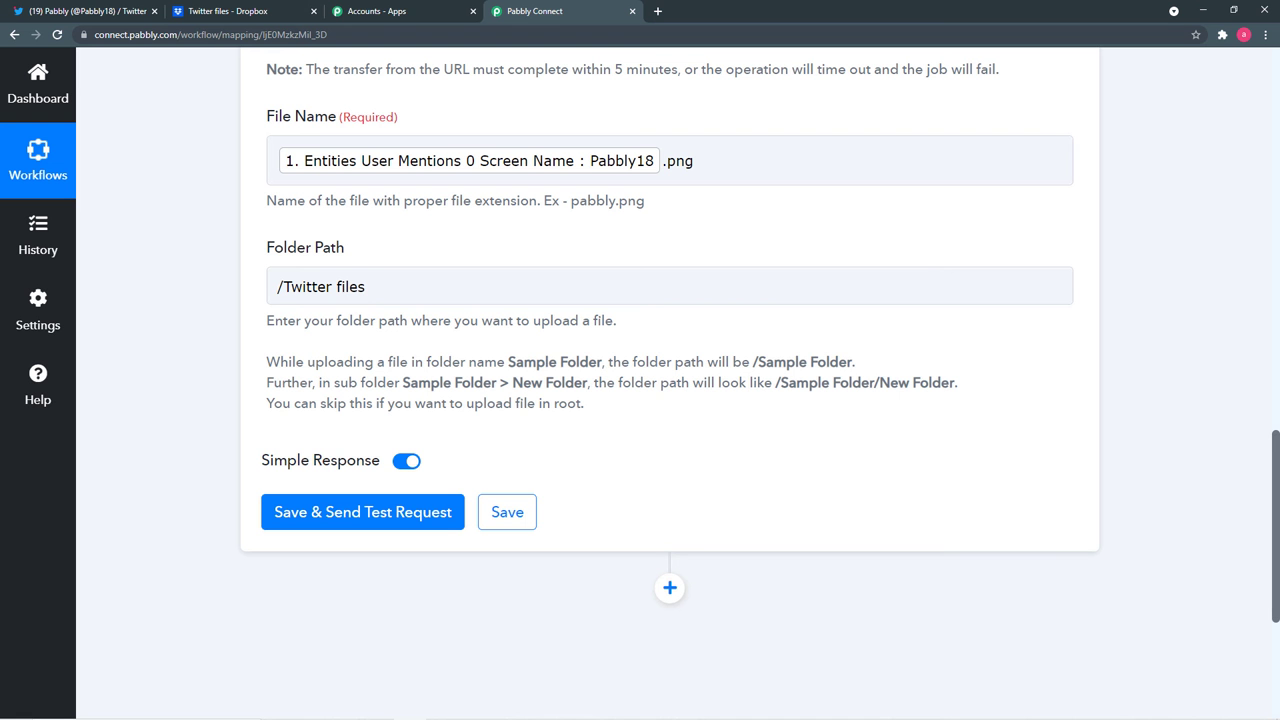
{"action": "scroll", "coordinate": [670, 380], "scroll_direction": "up", "scroll_amount": 10}
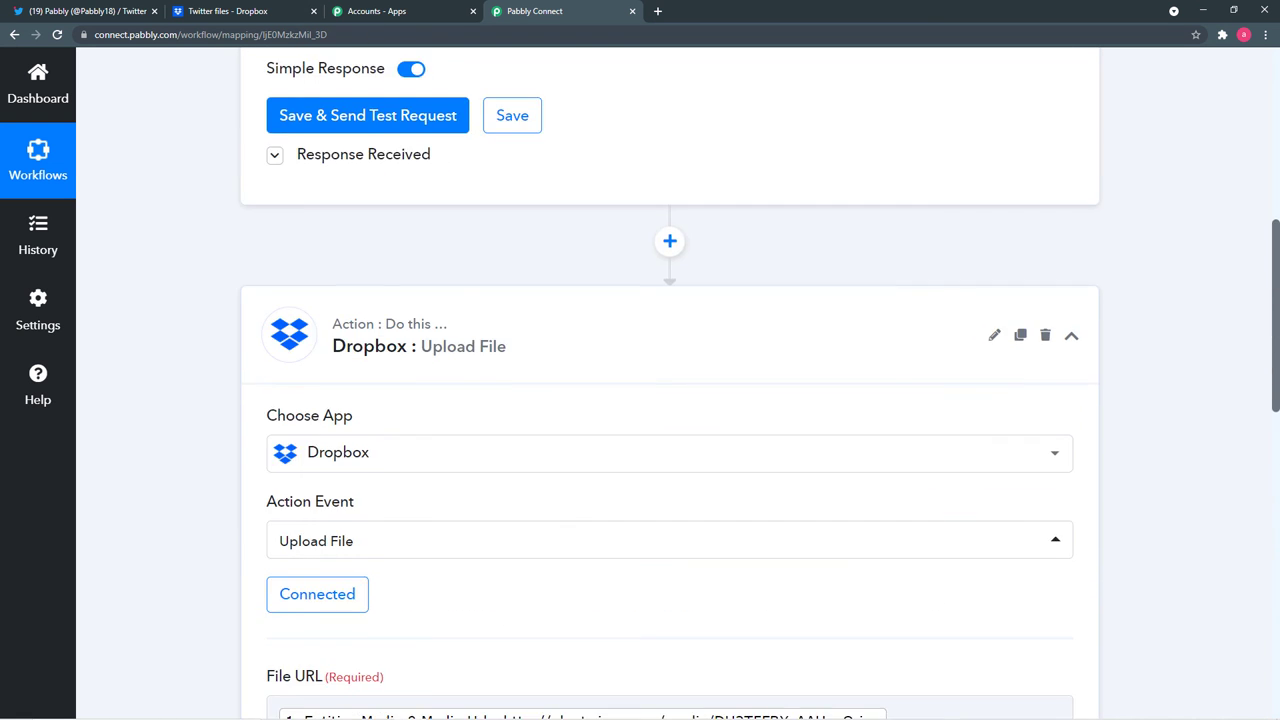
{"action": "scroll", "coordinate": [670, 380], "scroll_direction": "up", "scroll_amount": 3}
{"action": "scroll", "coordinate": [670, 380], "scroll_direction": "down", "scroll_amount": 13}
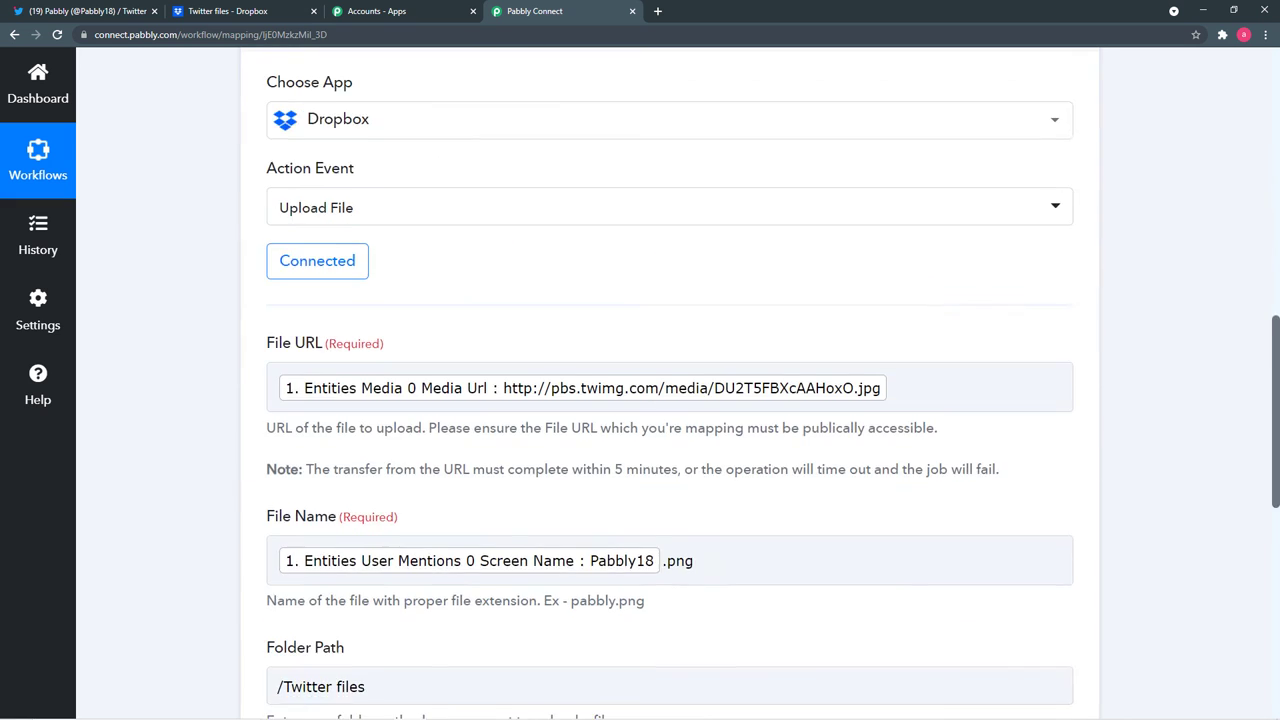
{"action": "scroll", "coordinate": [362, 330], "scroll_direction": "down", "scroll_amount": 3}
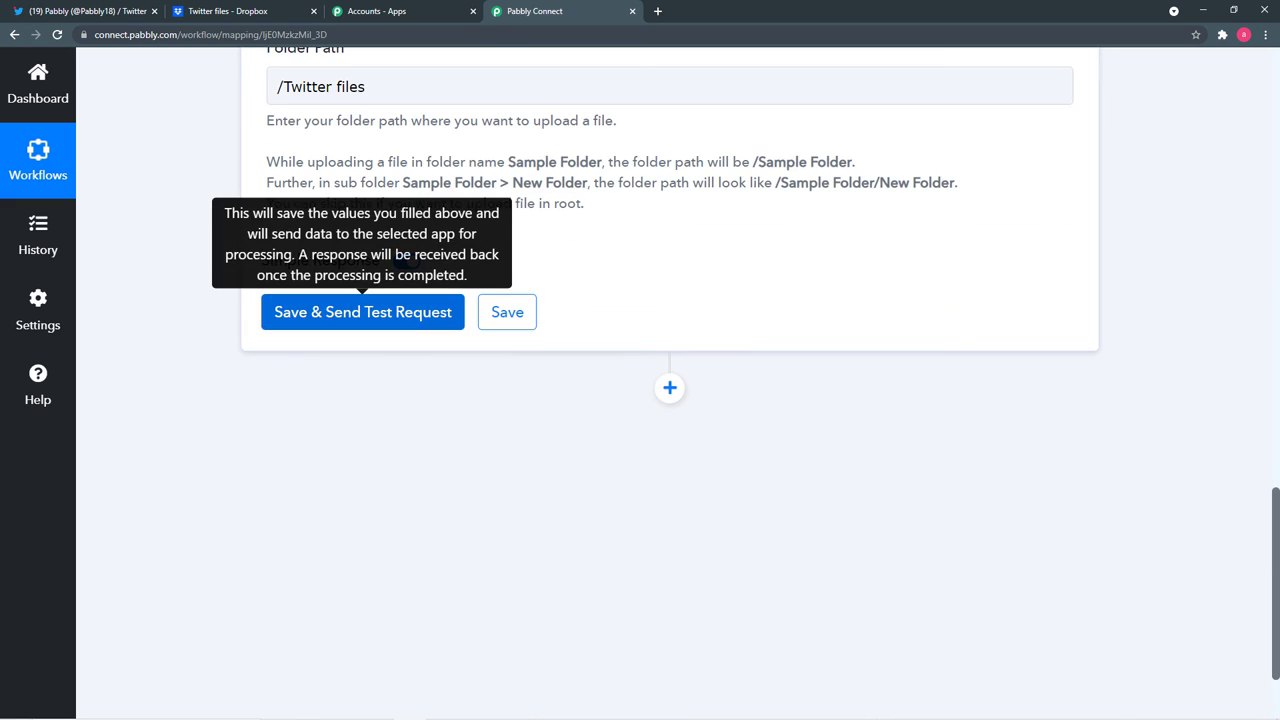
{"action": "left_click", "coordinate": [362, 312]}
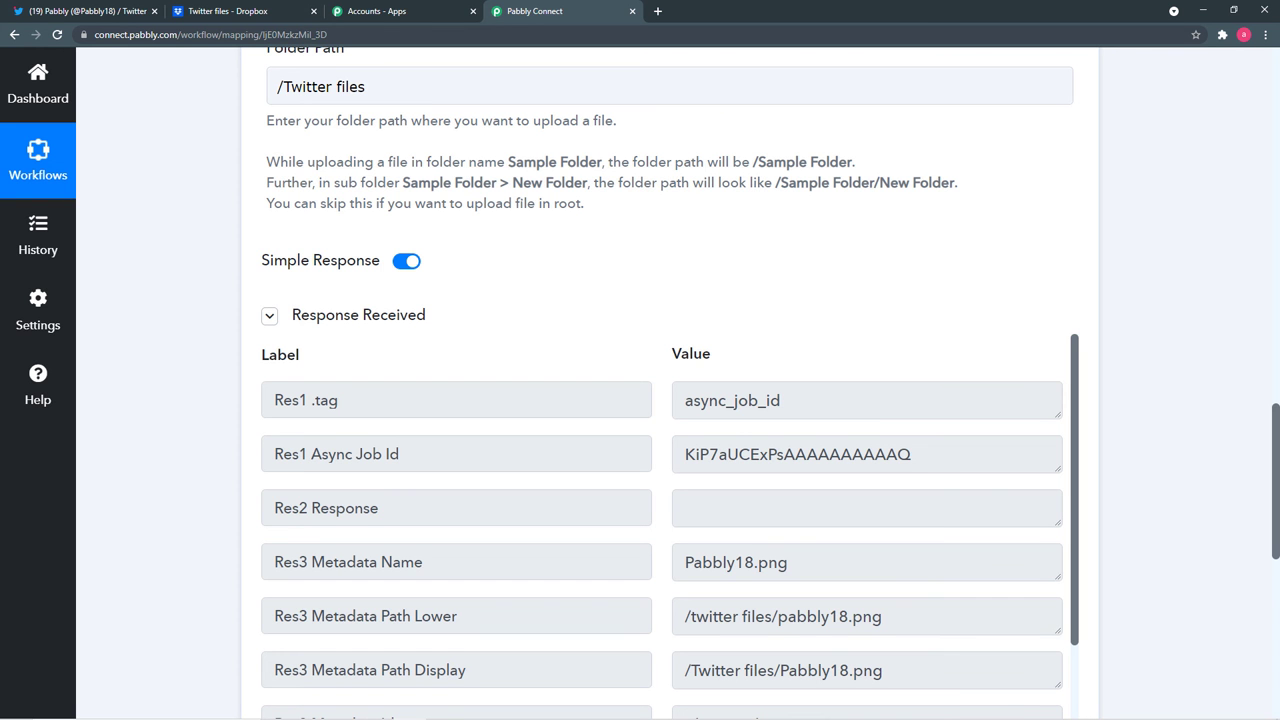
{"action": "scroll", "coordinate": [666, 520], "scroll_direction": "down", "scroll_amount": 5}
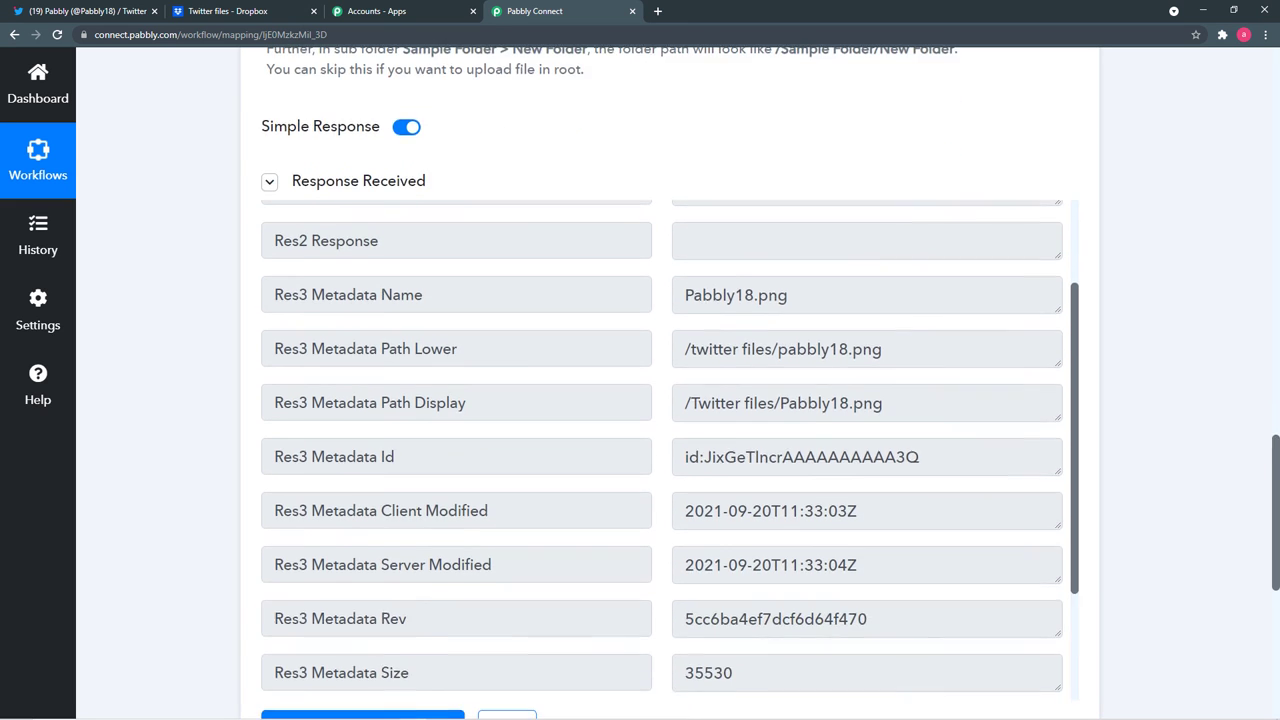
Examine the Dropbox upload action's test response, including the uploaded file's name, path and link.
{"action": "scroll", "coordinate": [666, 320], "scroll_direction": "down", "scroll_amount": 3}
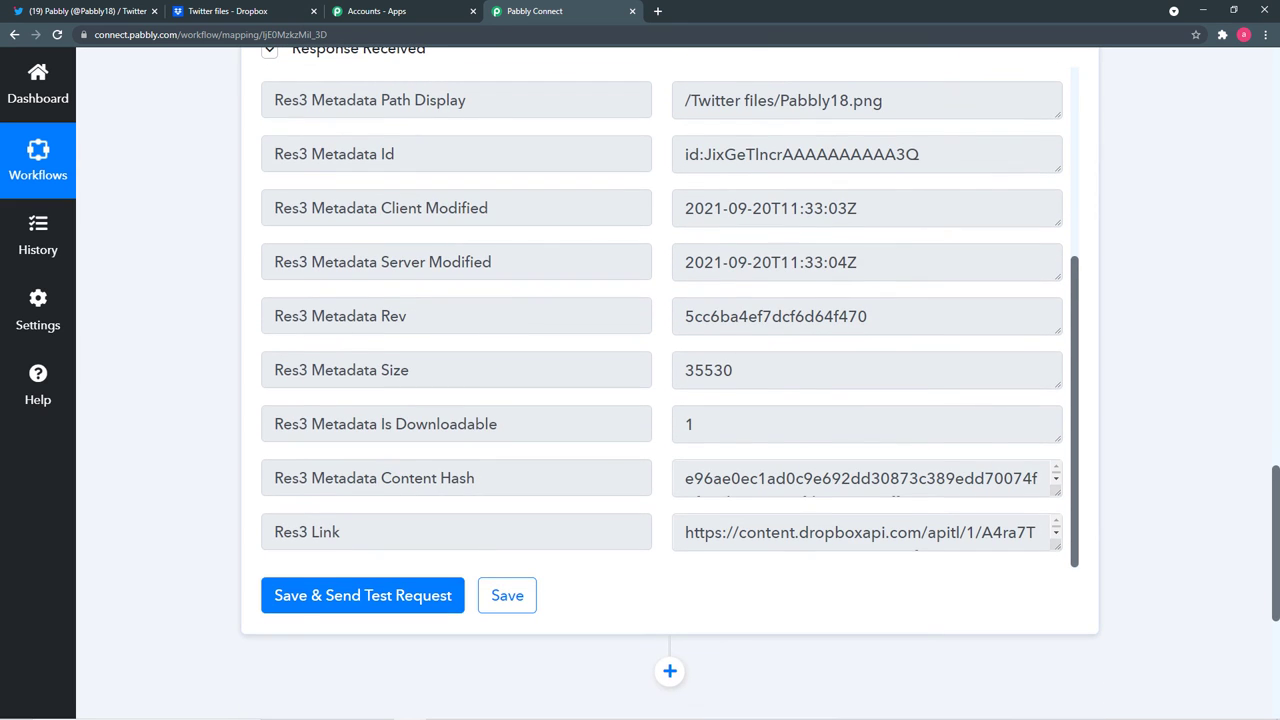
{"action": "scroll", "coordinate": [666, 320], "scroll_direction": "up", "scroll_amount": 5}
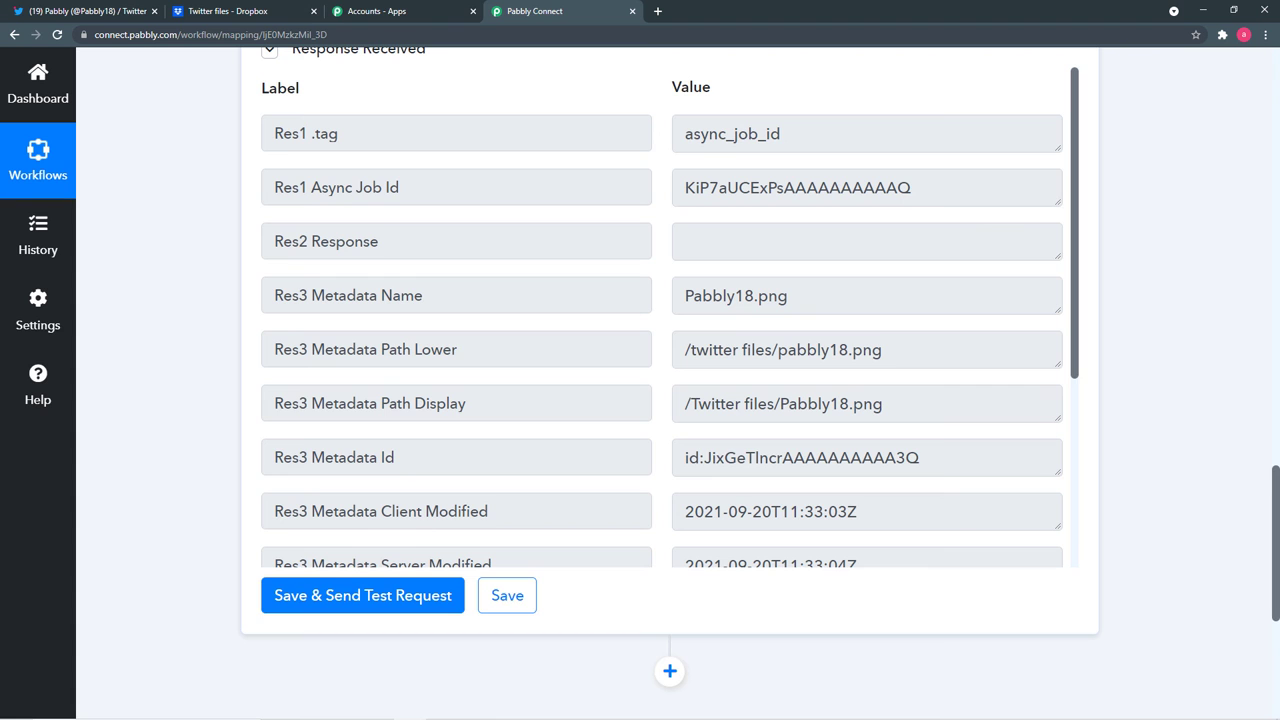
{"action": "scroll", "coordinate": [666, 400], "scroll_direction": "up", "scroll_amount": 2}
Preview Pabbly18.png in Dropbox's Twitter files folder, compare it with the image in the original tweet, and return to the folder.
{"action": "key", "text": "ctrl+2"}
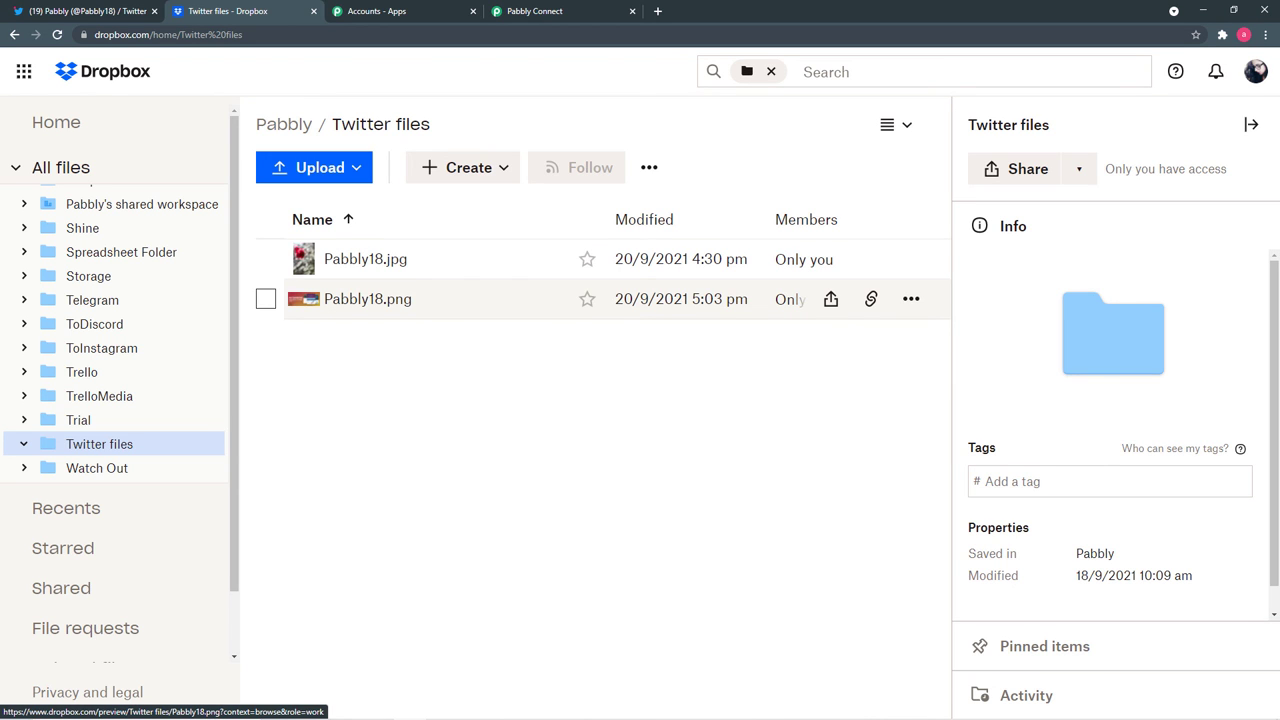
{"action": "left_click", "coordinate": [367, 299]}
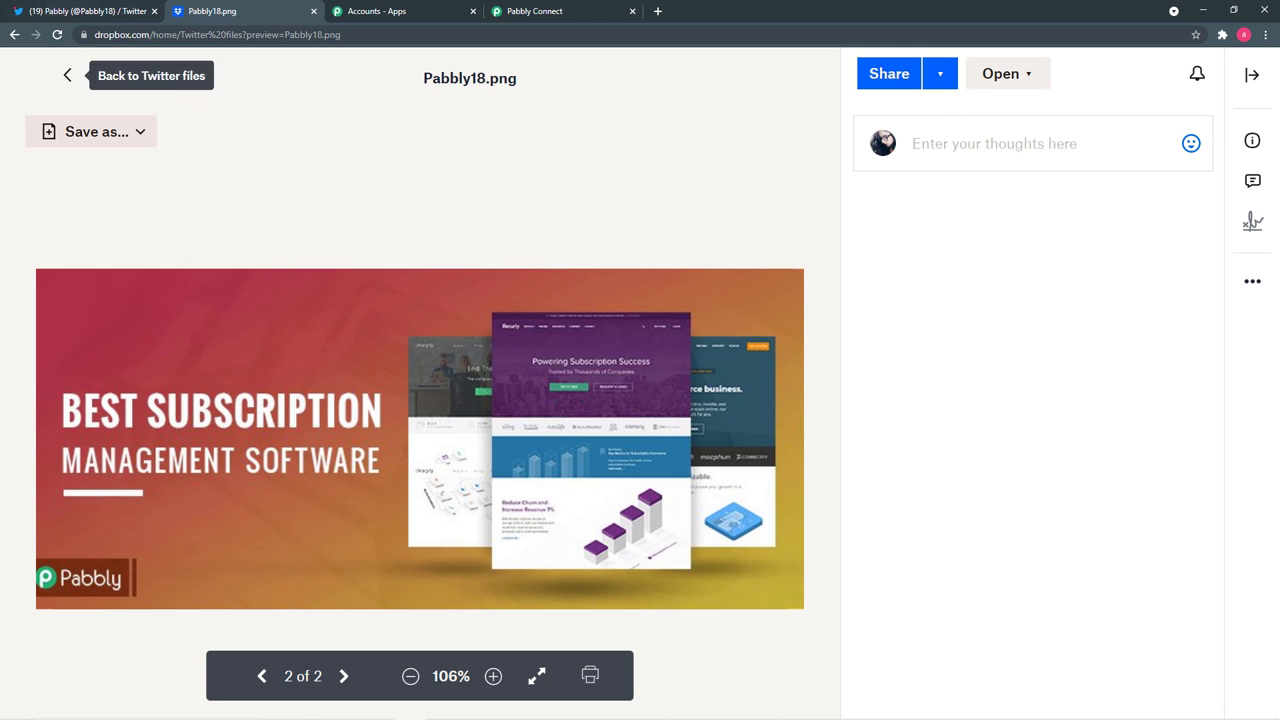
{"action": "left_click", "coordinate": [85, 11]}
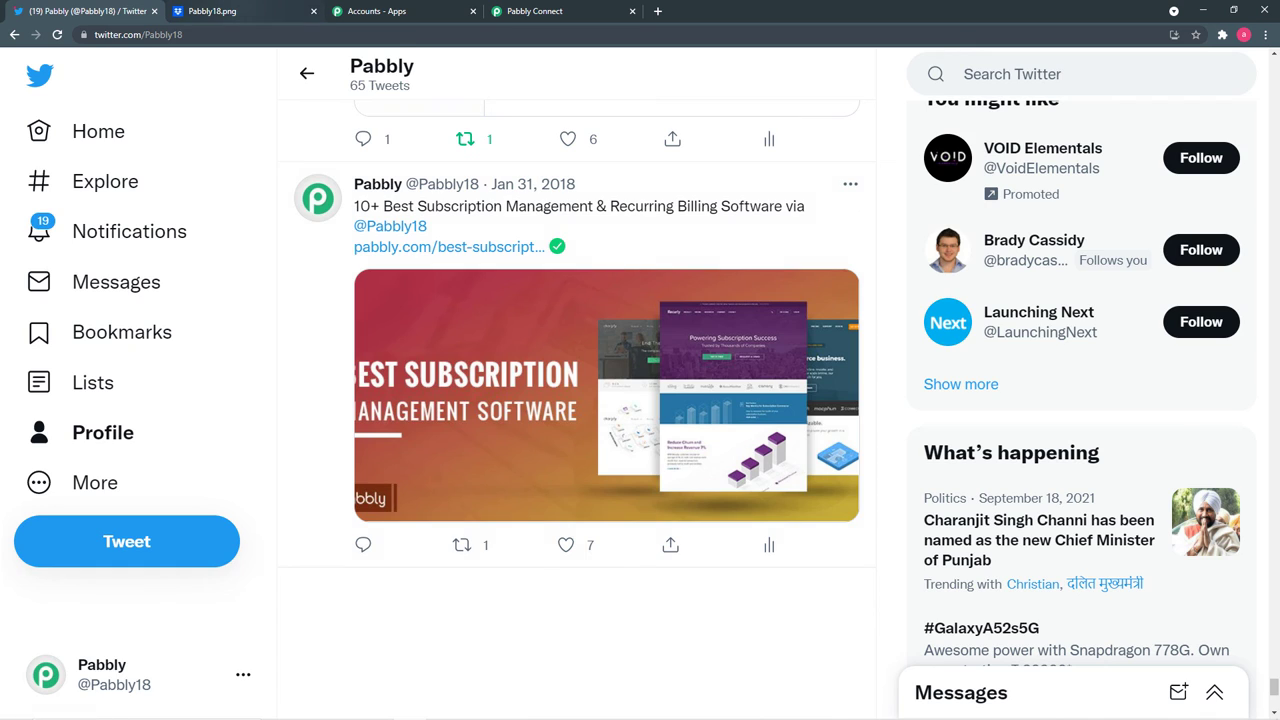
{"action": "key", "text": "ctrl+Tab"}
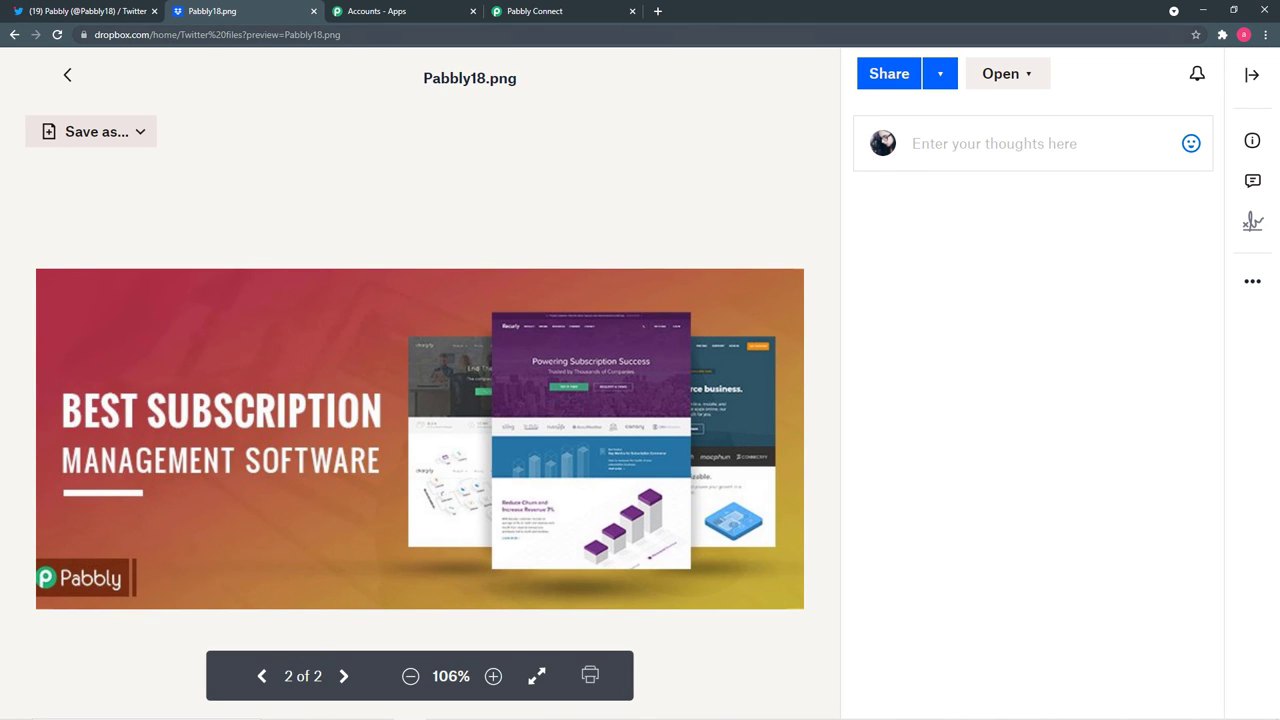
{"action": "left_click", "coordinate": [67, 74]}
Go back to the Pabbly Connect workflow and review the Twitter New Tweet trigger, expanding its received response.
{"action": "left_click", "coordinate": [530, 11]}
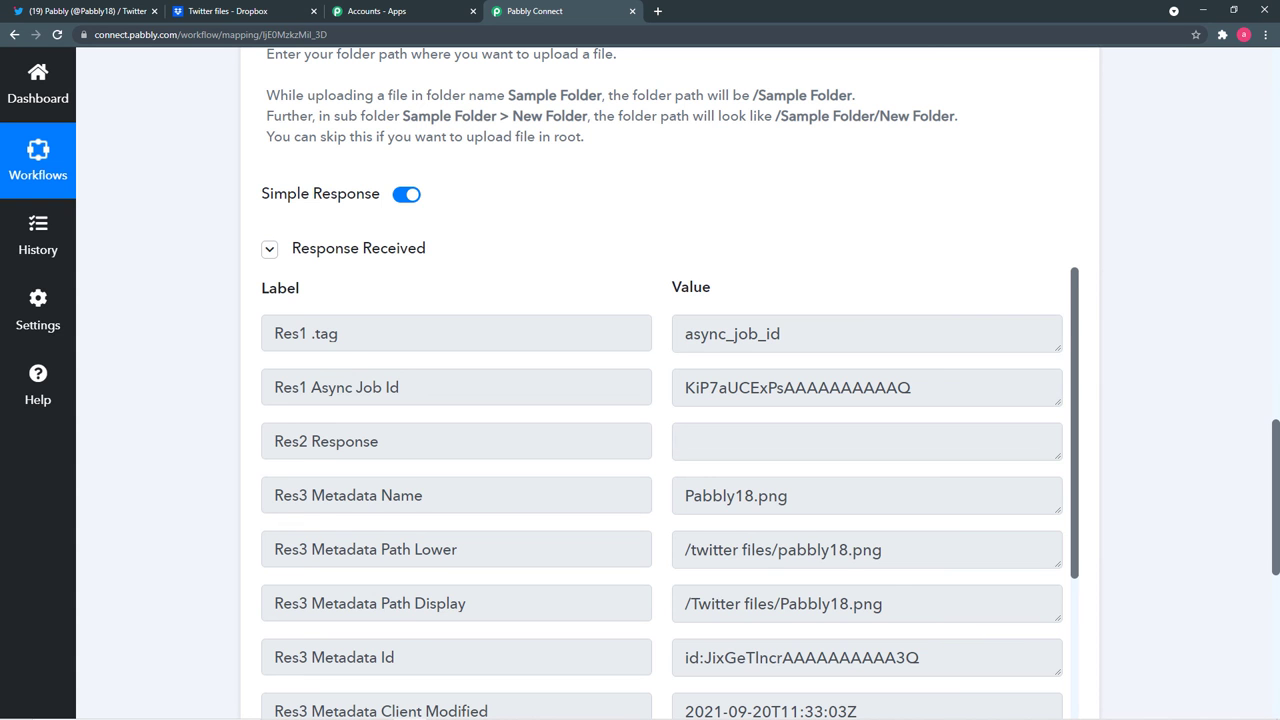
{"action": "scroll", "coordinate": [670, 400], "scroll_direction": "down", "scroll_amount": 1}
{"action": "scroll", "coordinate": [670, 400], "scroll_direction": "up", "scroll_amount": 6}
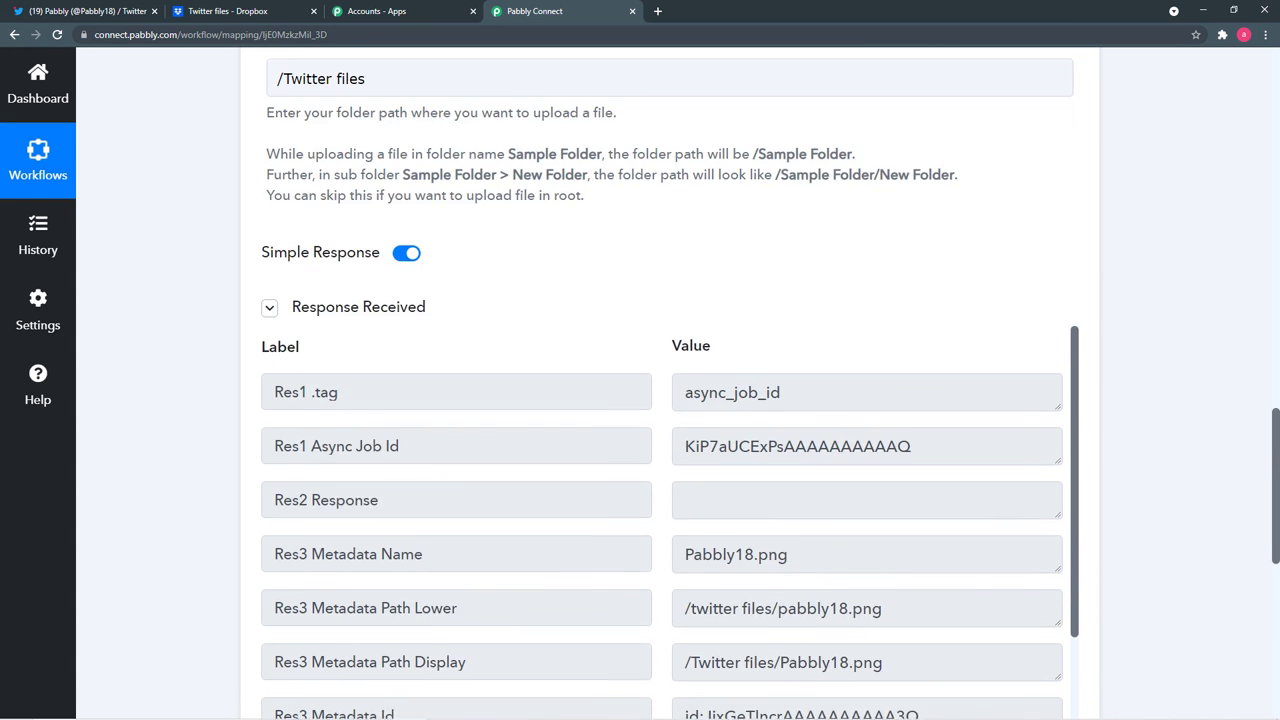
{"action": "scroll", "coordinate": [670, 400], "scroll_direction": "up", "scroll_amount": 10}
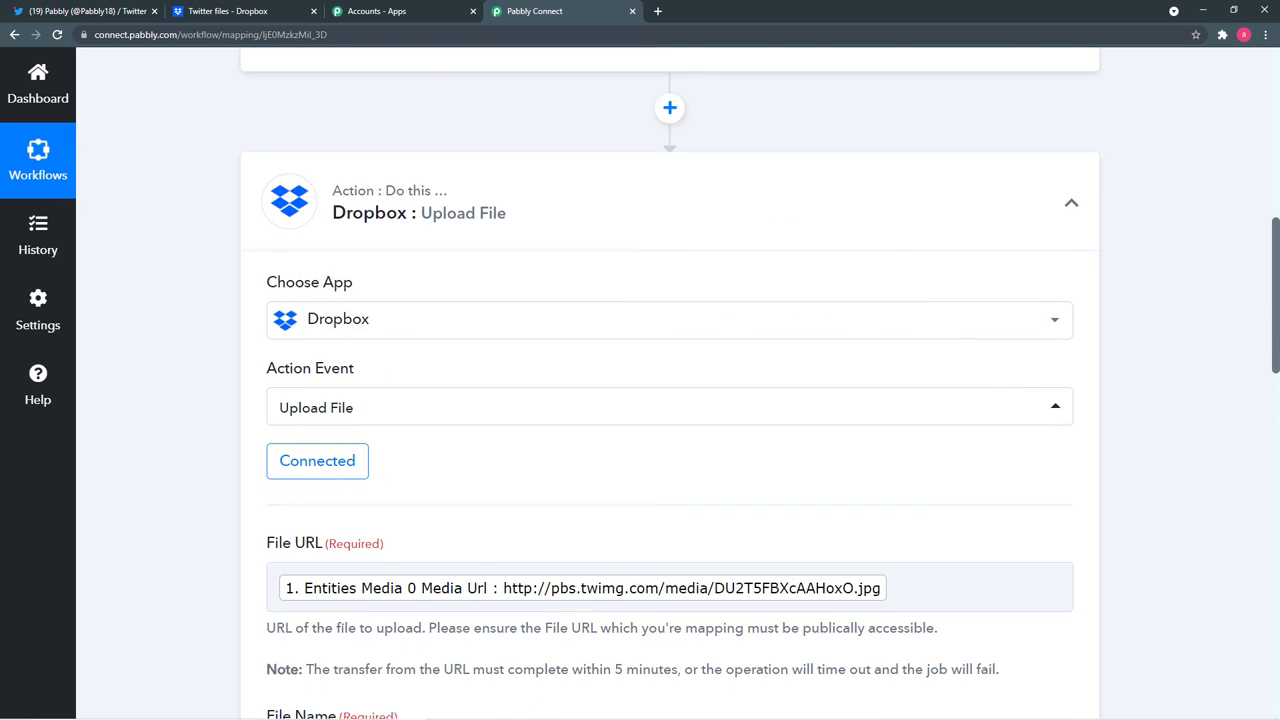
{"action": "scroll", "coordinate": [670, 400], "scroll_direction": "down", "scroll_amount": 1}
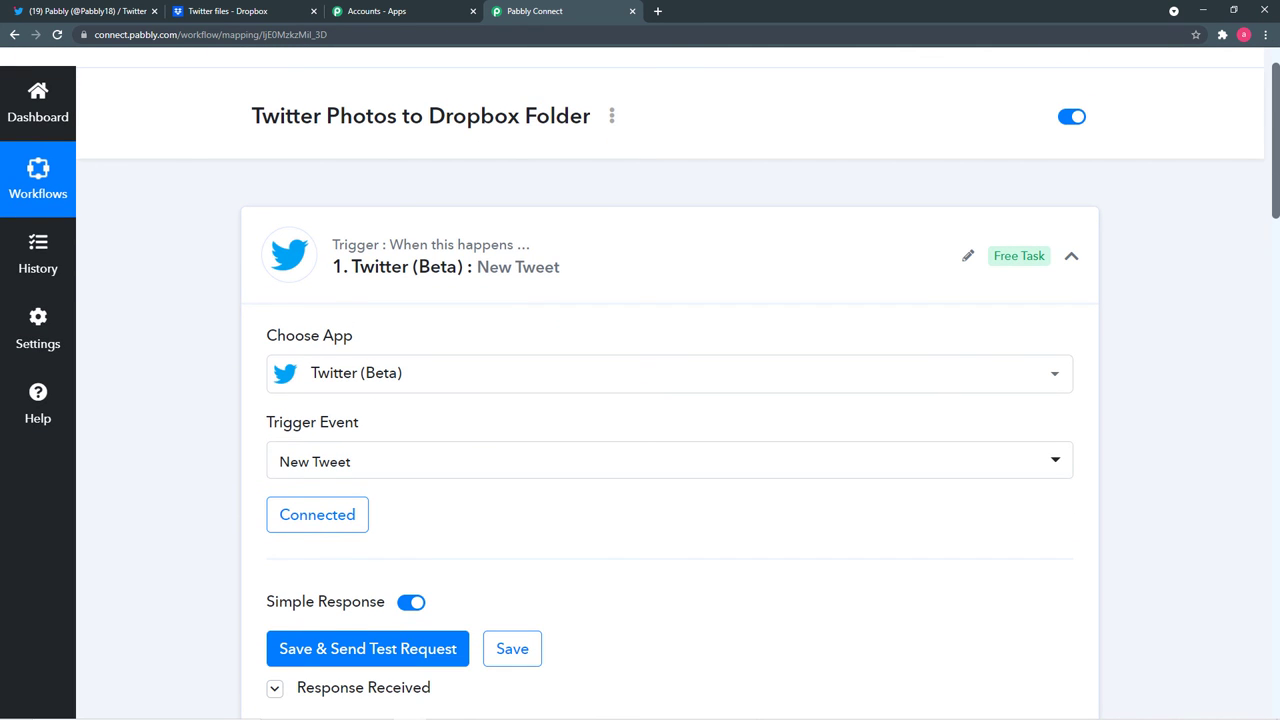
{"action": "scroll", "coordinate": [670, 400], "scroll_direction": "down", "scroll_amount": 2}
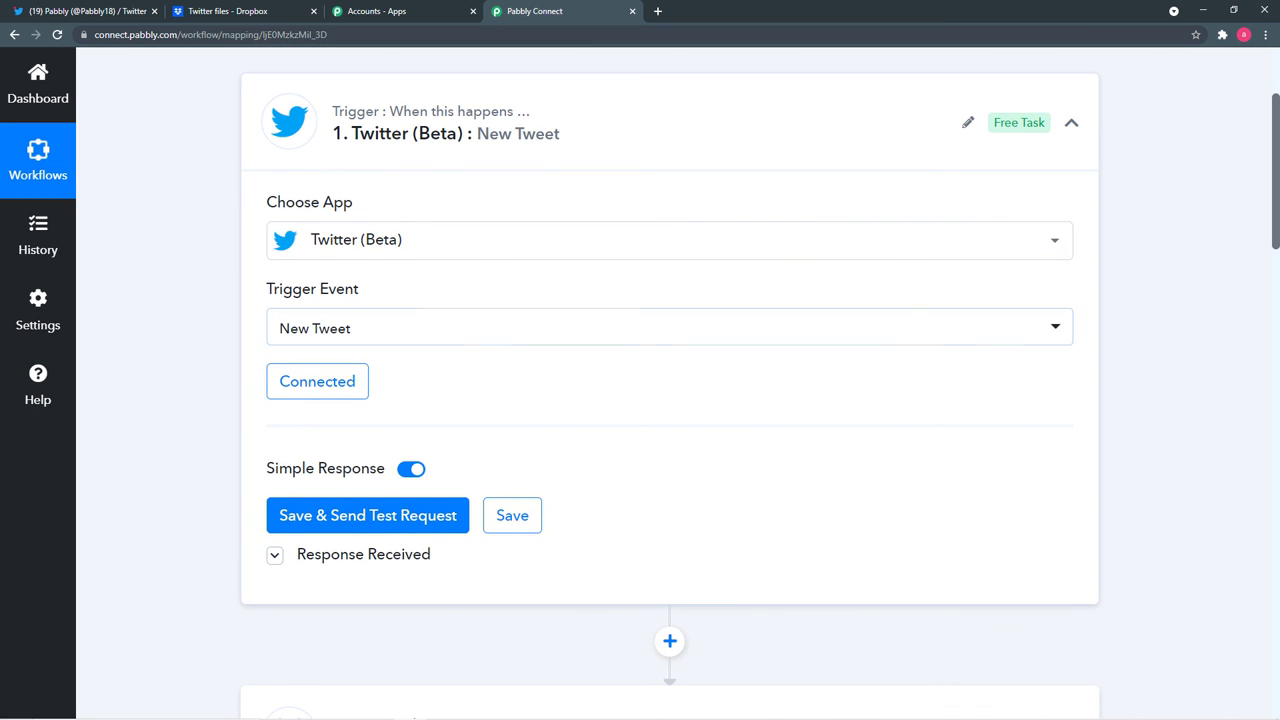
{"action": "scroll", "coordinate": [670, 400], "scroll_direction": "down", "scroll_amount": 3}
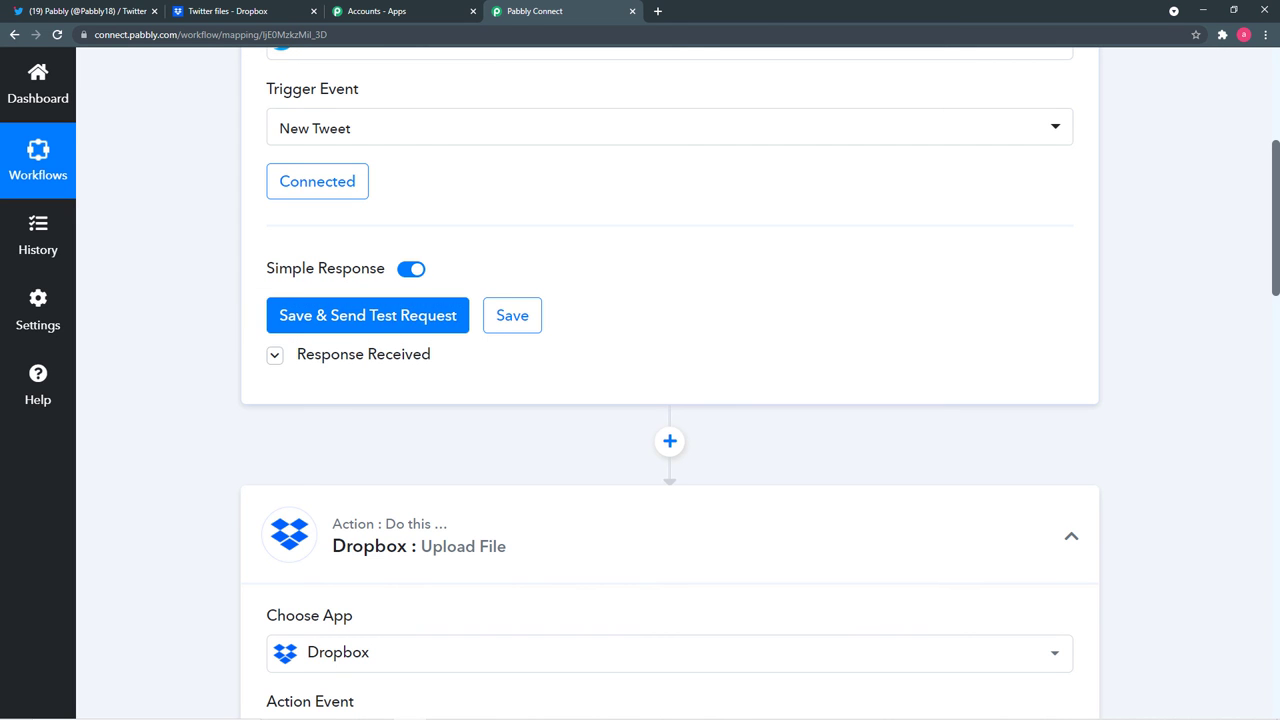
{"action": "left_click", "coordinate": [350, 354]}
{"action": "scroll", "coordinate": [670, 400], "scroll_direction": "down", "scroll_amount": 5}
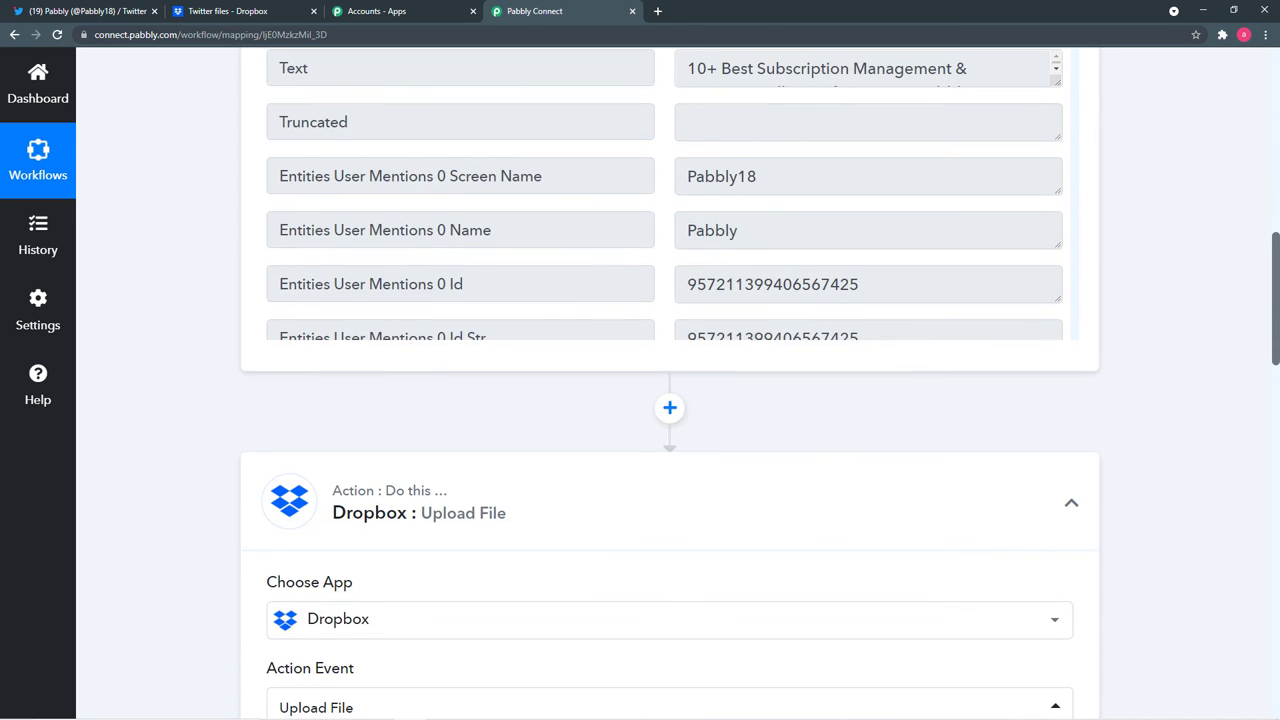
Review the Dropbox Upload File action's mapped fields and response, and check the Twitter files folder in Dropbox once more.
{"action": "scroll", "coordinate": [670, 400], "scroll_direction": "down", "scroll_amount": 3}
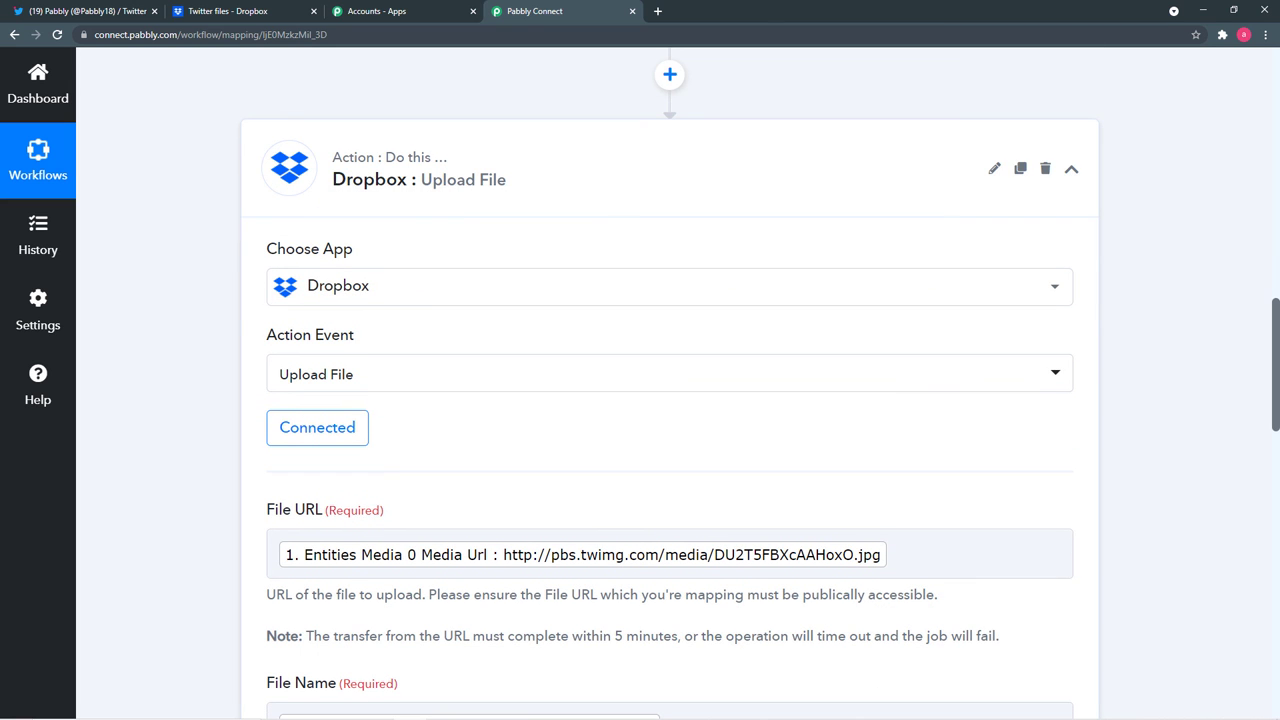
{"action": "scroll", "coordinate": [670, 400], "scroll_direction": "down", "scroll_amount": 3}
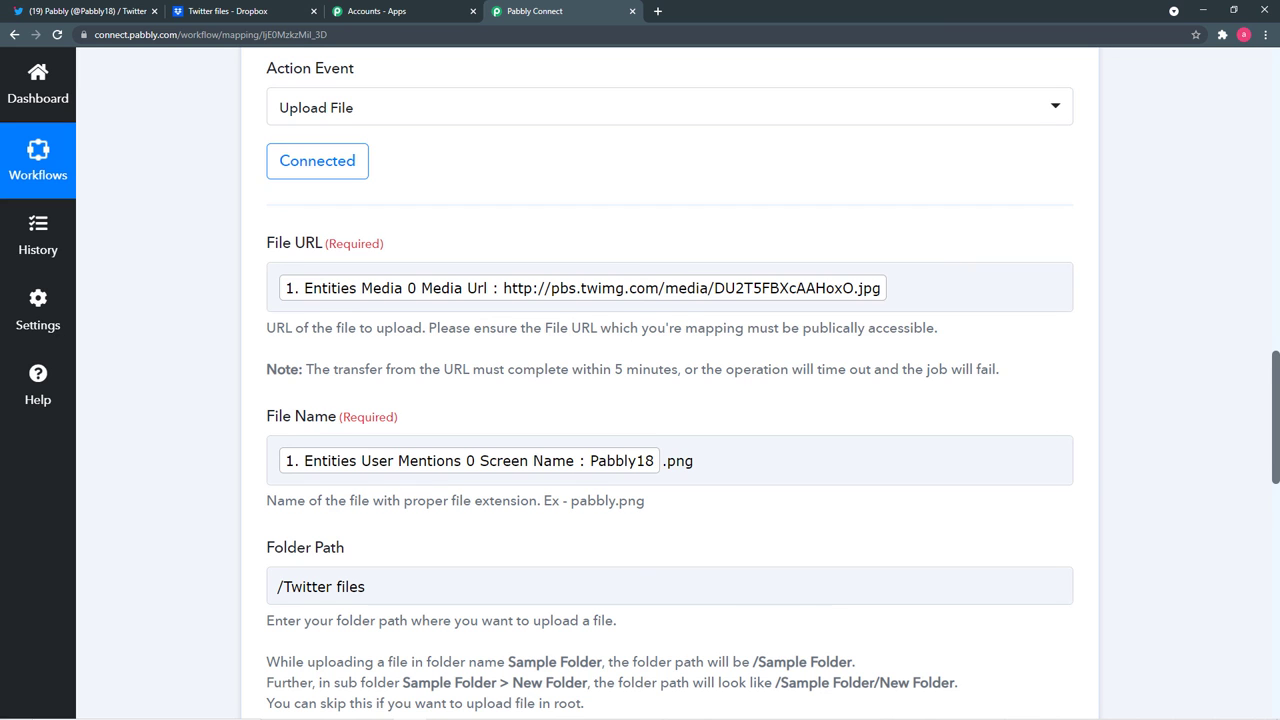
{"action": "scroll", "coordinate": [670, 305], "scroll_direction": "down", "scroll_amount": 1}
{"action": "scroll", "coordinate": [670, 327], "scroll_direction": "down", "scroll_amount": 1}
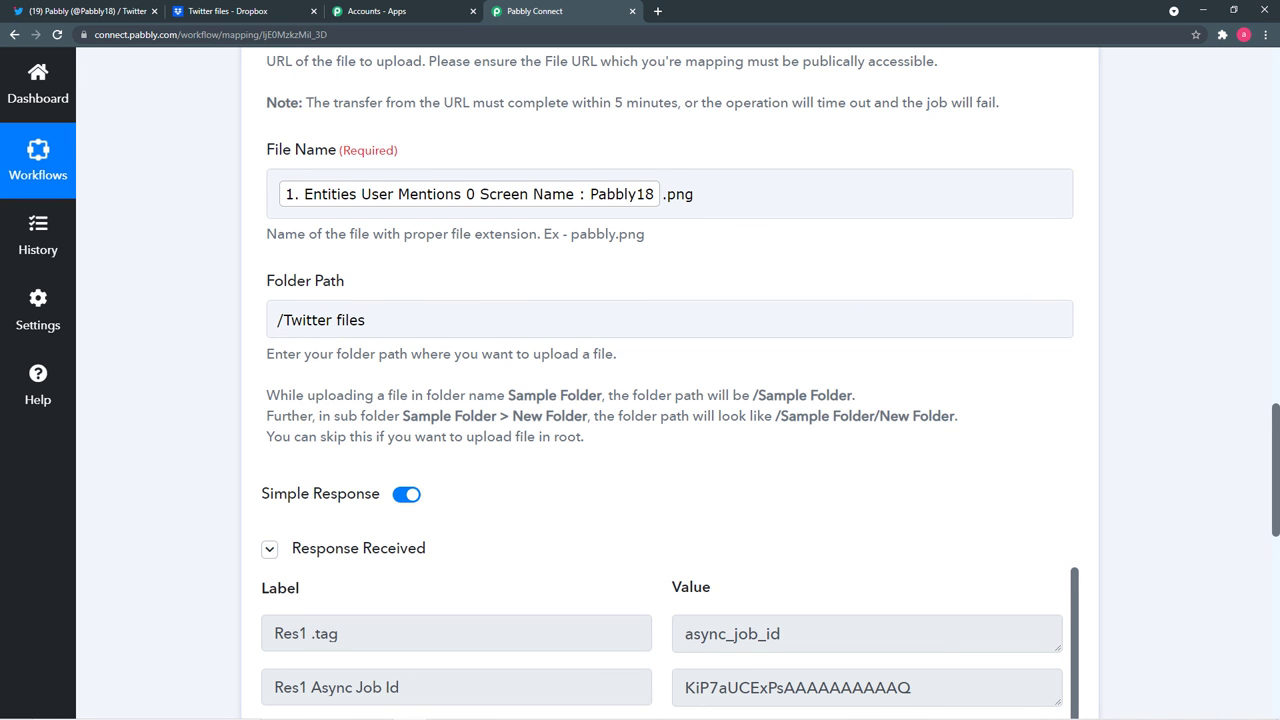
{"action": "scroll", "coordinate": [670, 400], "scroll_direction": "down", "scroll_amount": 4}
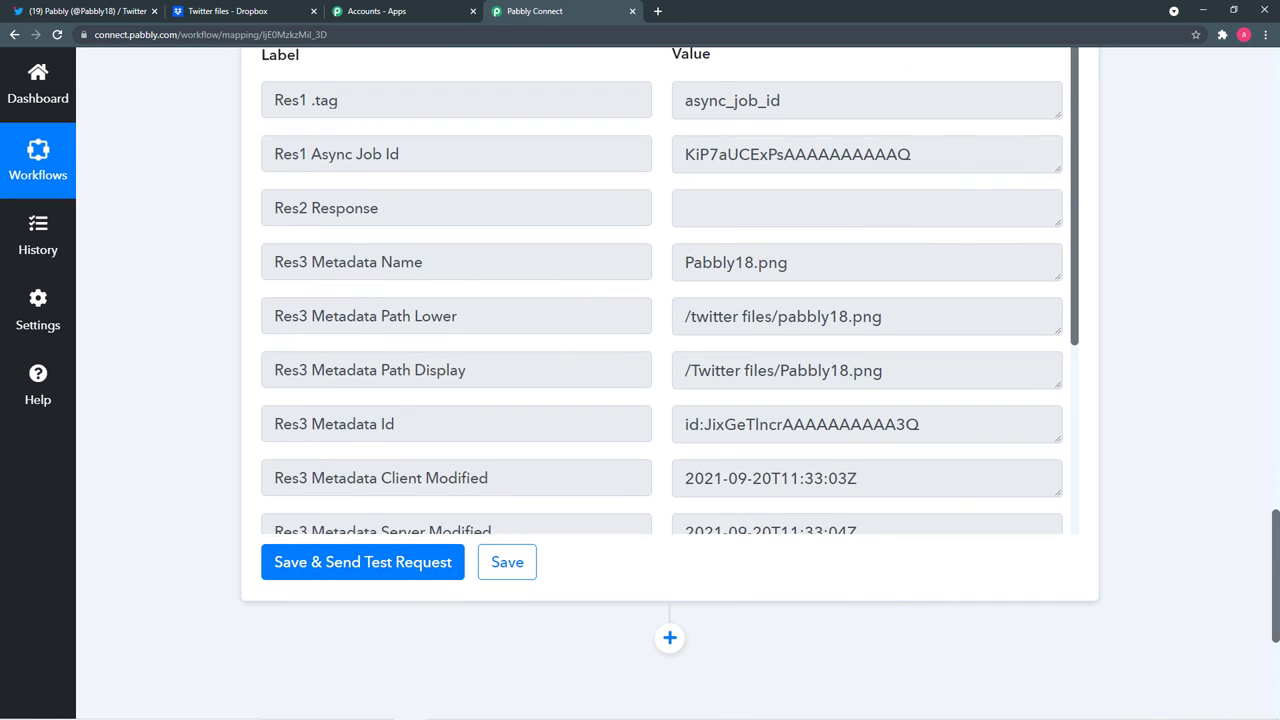
{"action": "left_click", "coordinate": [222, 11]}
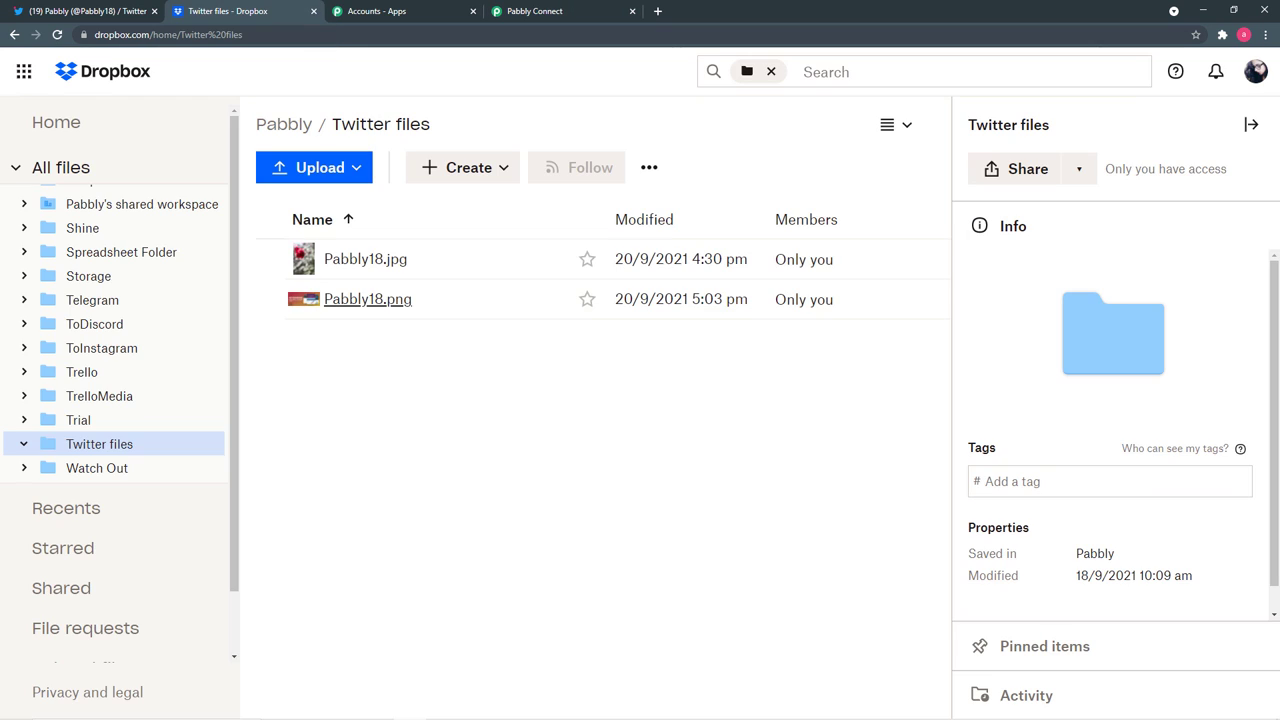
{"action": "left_click", "coordinate": [545, 11]}
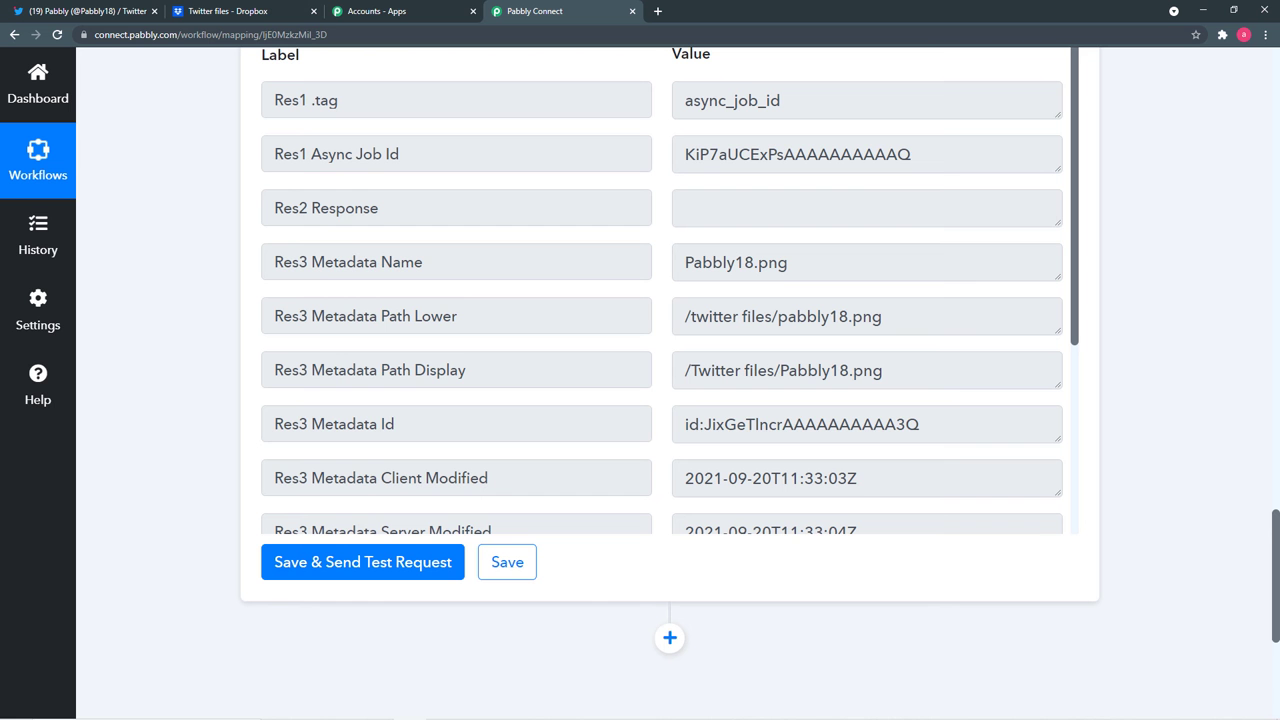